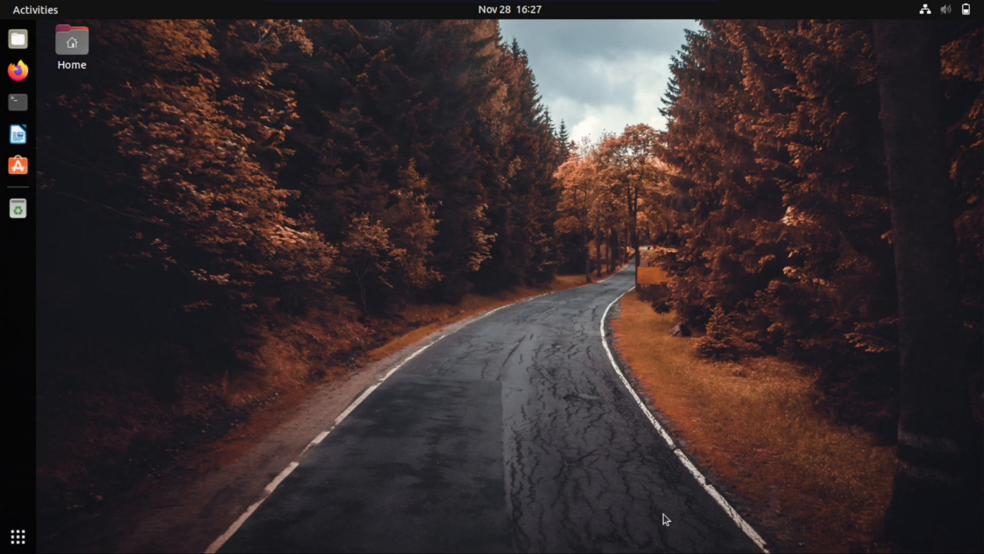
Examine the CPU, memory, swap and network usage in System Monitor and close it
key(super)
text(sys)
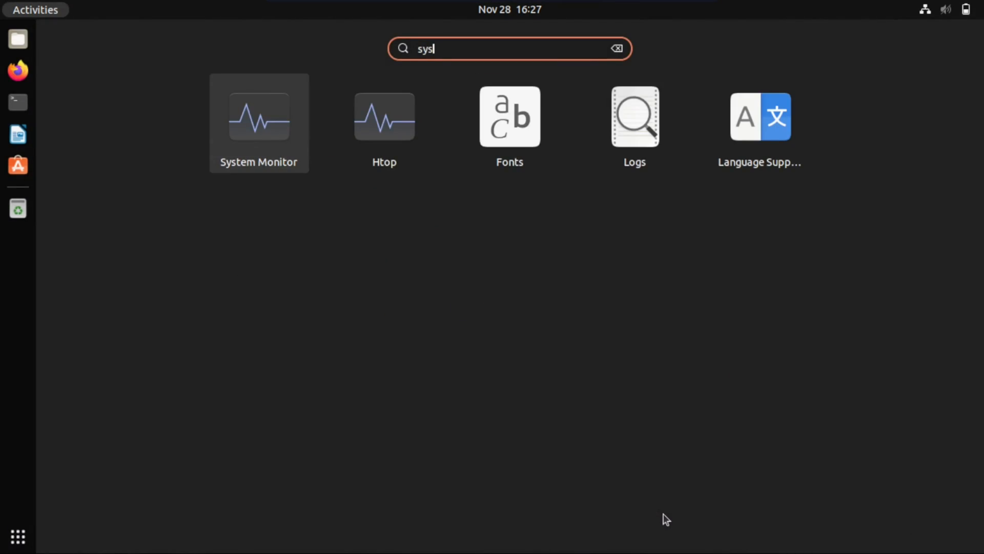
key(Return)
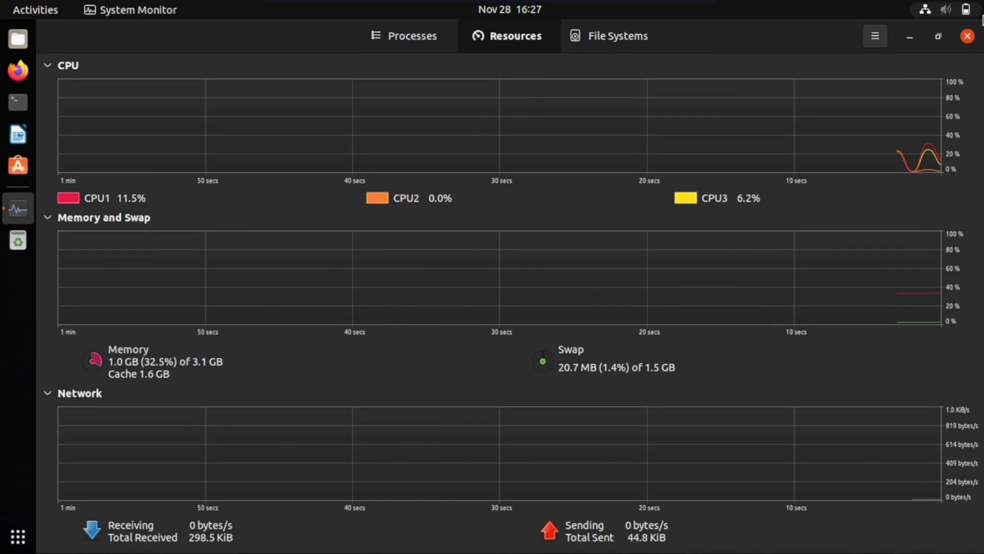
click(917, 35)
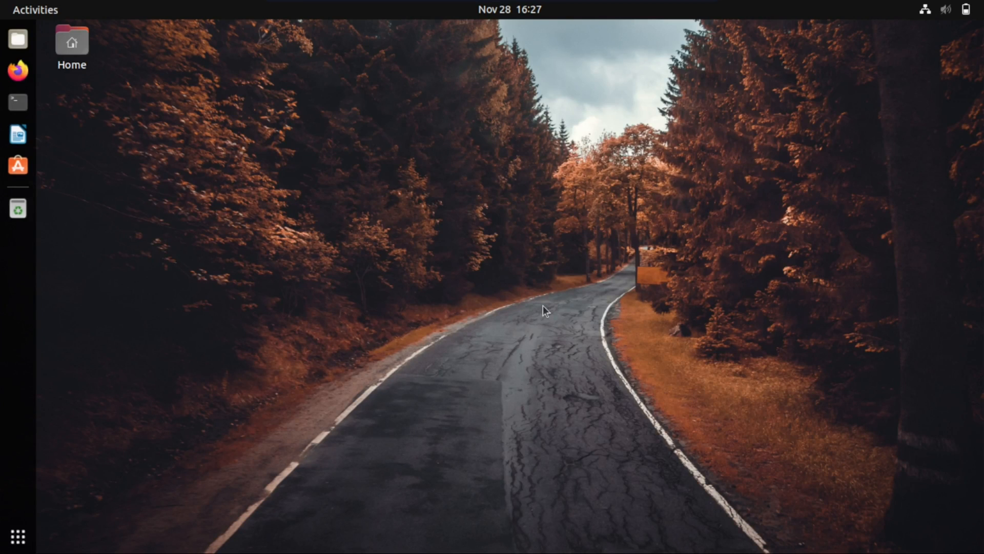
Look through both pages of installed applications and return to the desktop
click(18, 536)
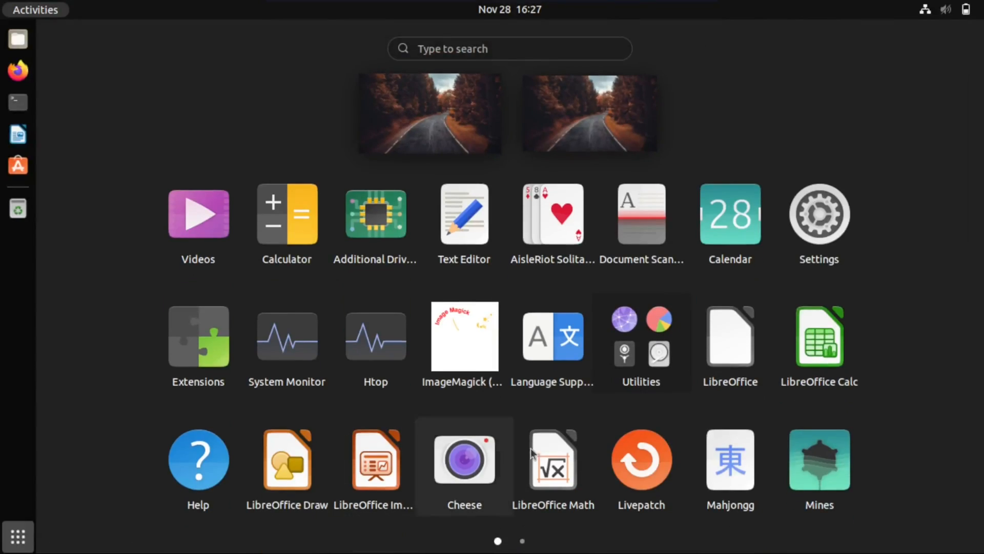
click(523, 541)
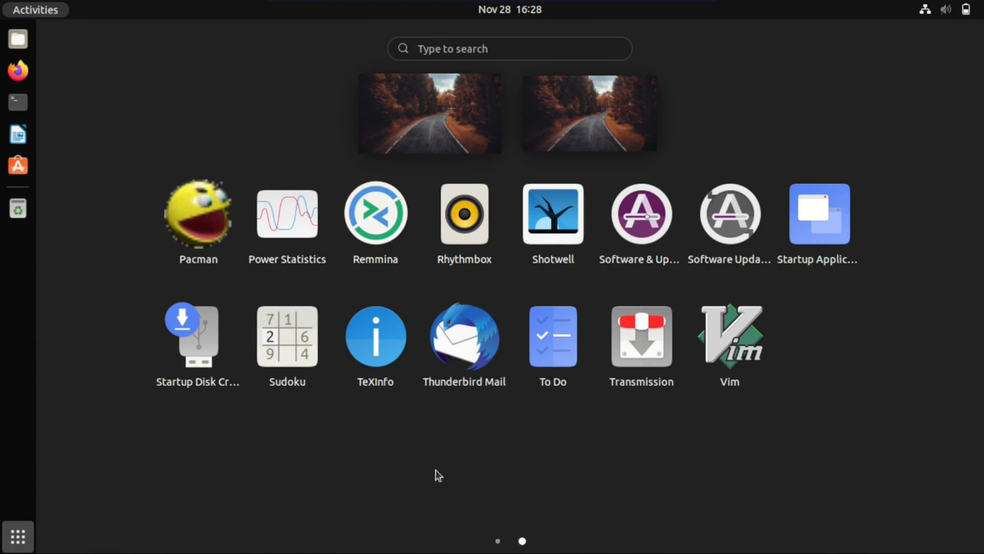
click(497, 541)
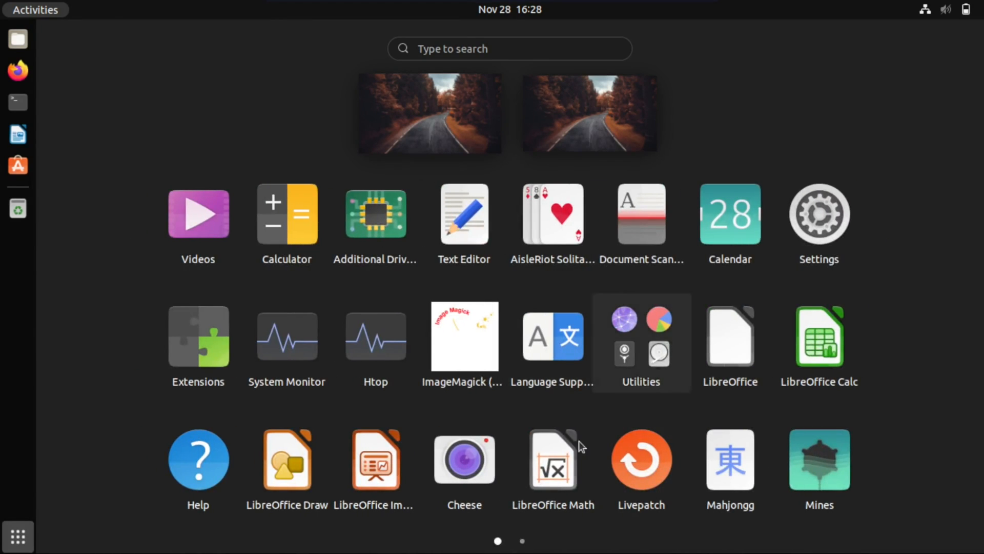
click(522, 541)
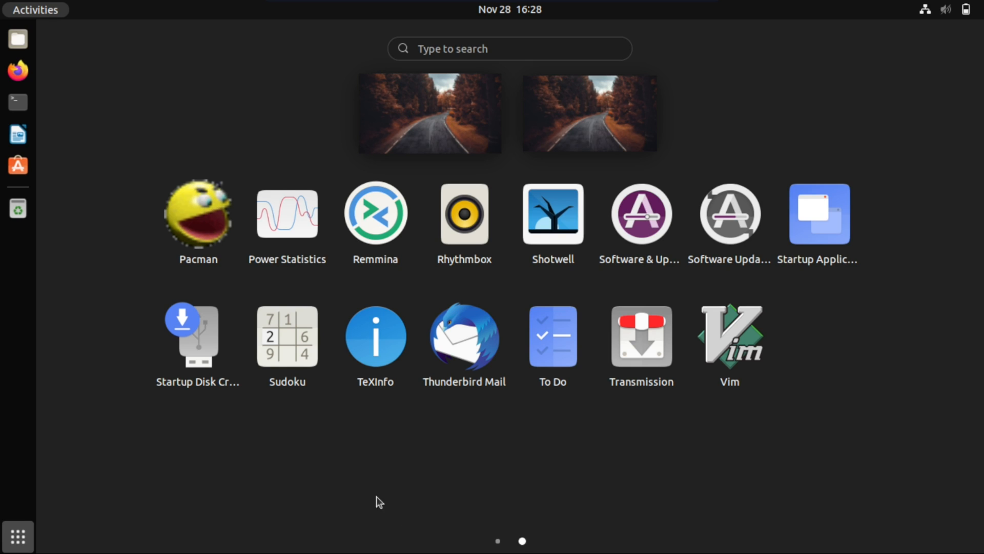
click(431, 419)
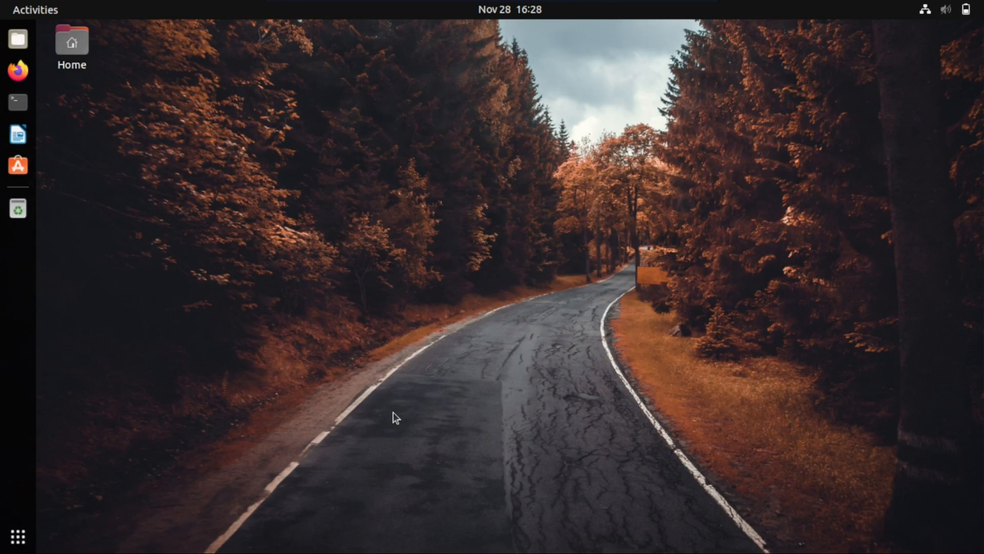
drag(224, 158, 662, 356)
Open a maximized terminal window and clear its startup output
key(ctrl+alt+t)
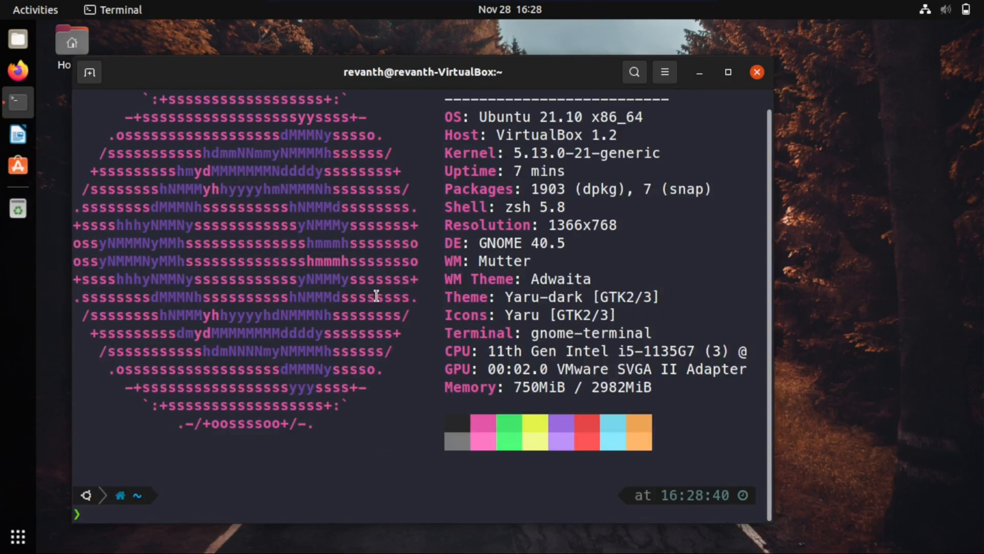
drag(389, 79, 403, 21)
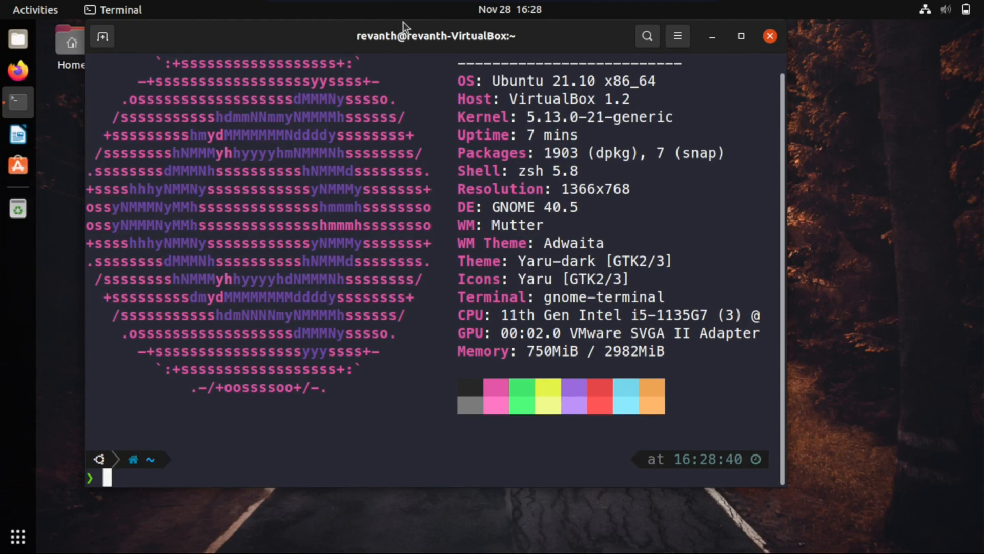
double_click(410, 35)
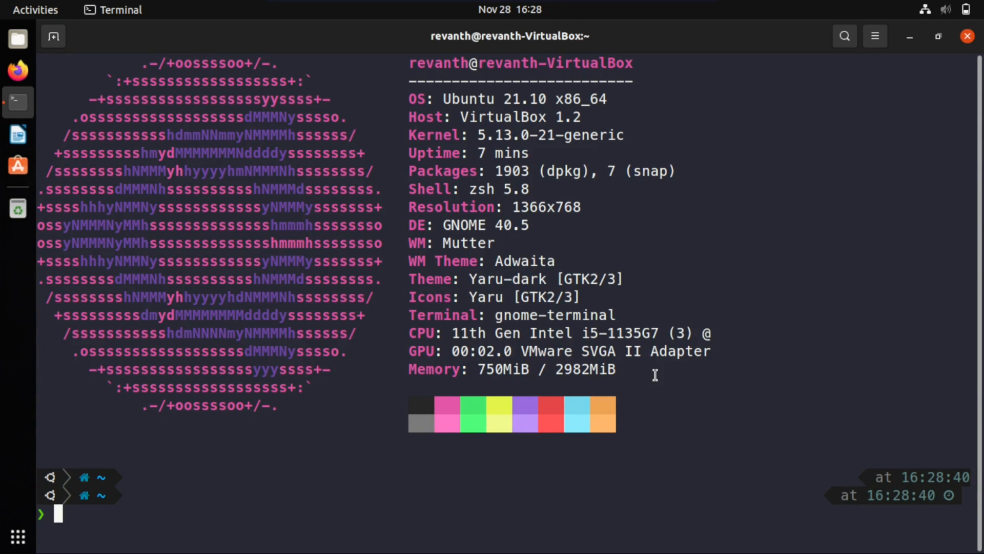
text(clear)
key(Return)
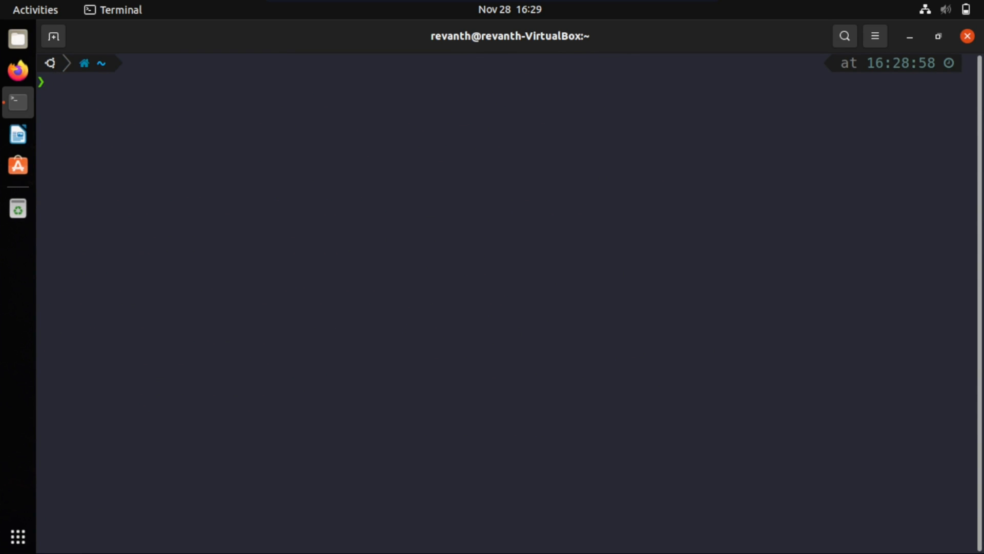
Refresh the package lists with sudo apt update, authenticating with the account password
text(sudo)
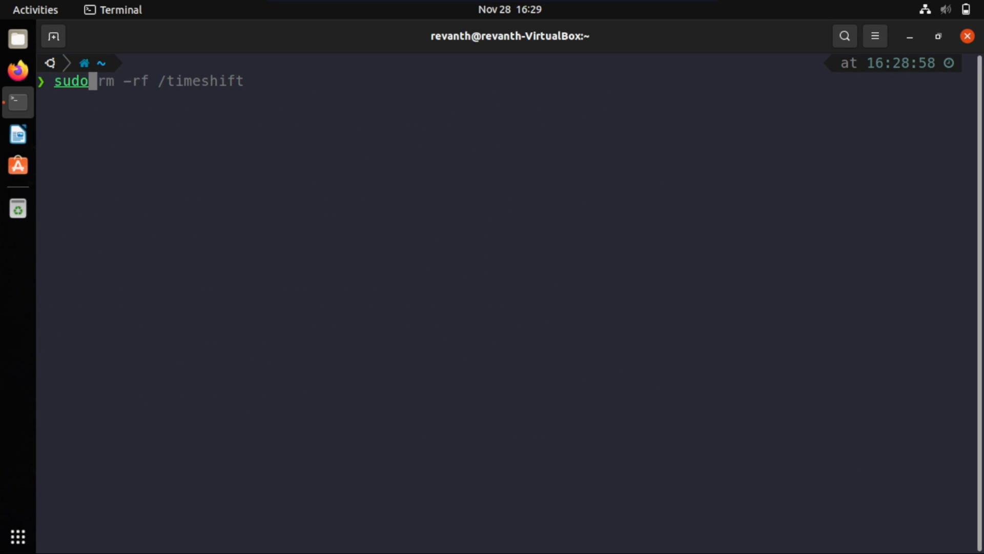
text( apt update)
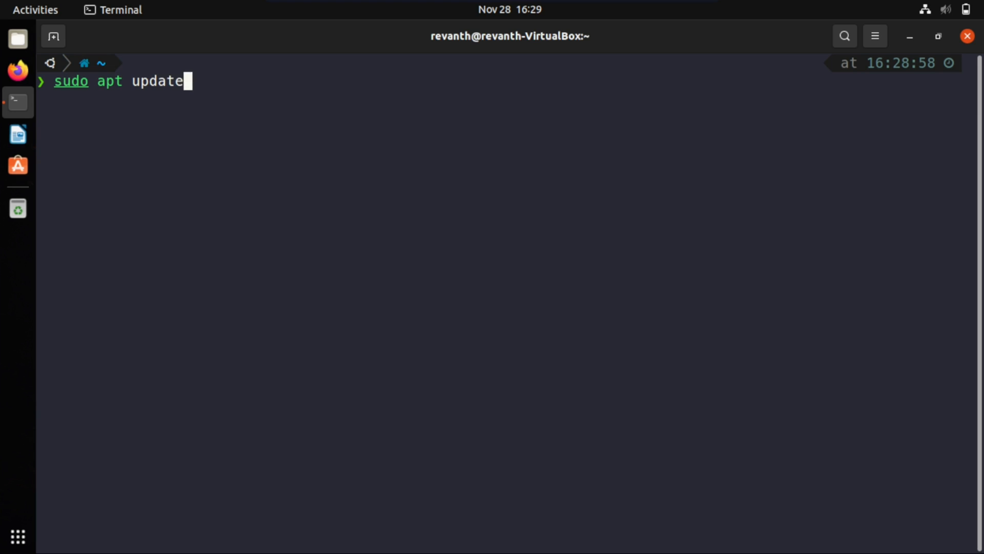
key(Return)
key(Return)
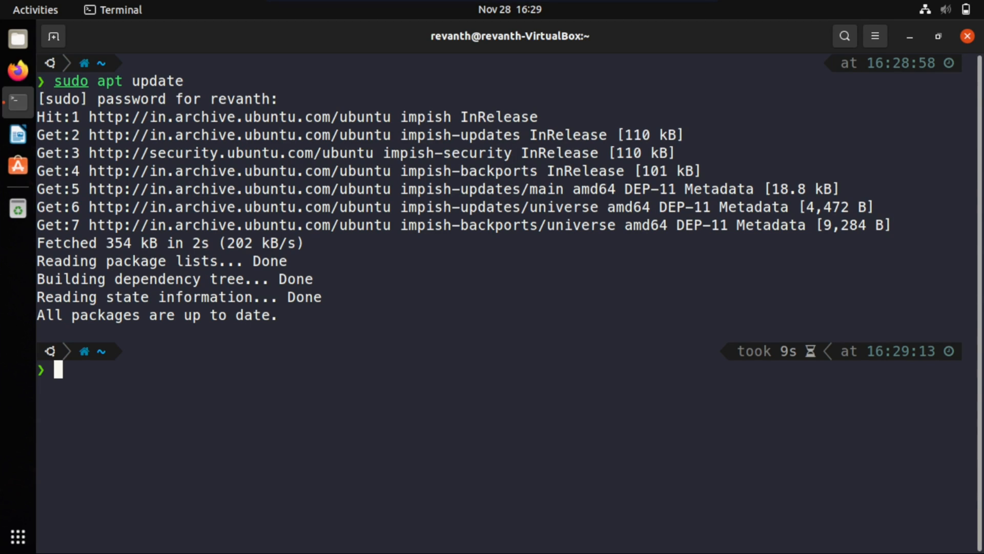
Upgrade the installed packages with sudo apt upgrade and clear the terminal
key(Up)
key(BackSpace)
key(BackSpace)
key(BackSpace)
key(BackSpace)
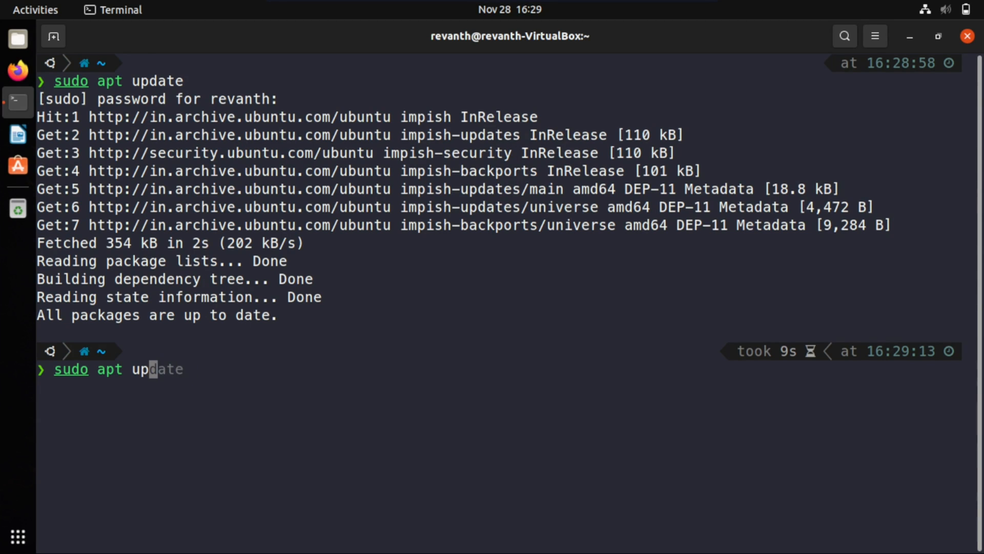
text(grade\)
key(Return)
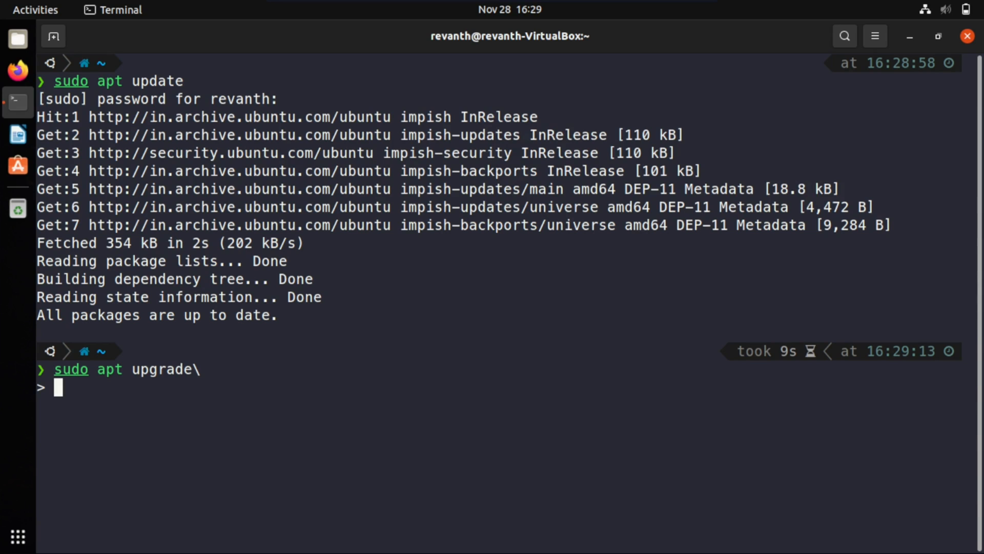
key(ctrl+c)
key(Up)
key(BackSpace)
key(Return)
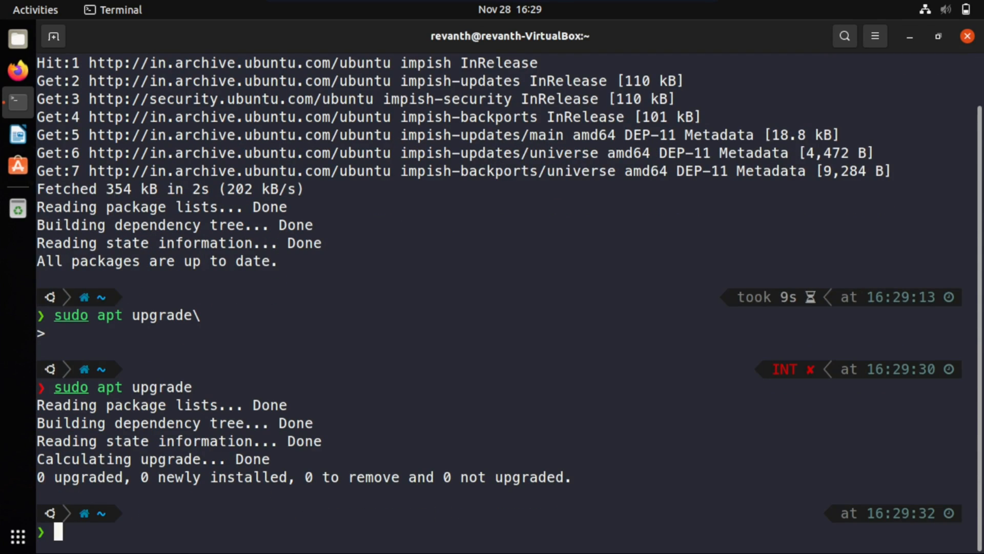
text(clear)
key(Return)
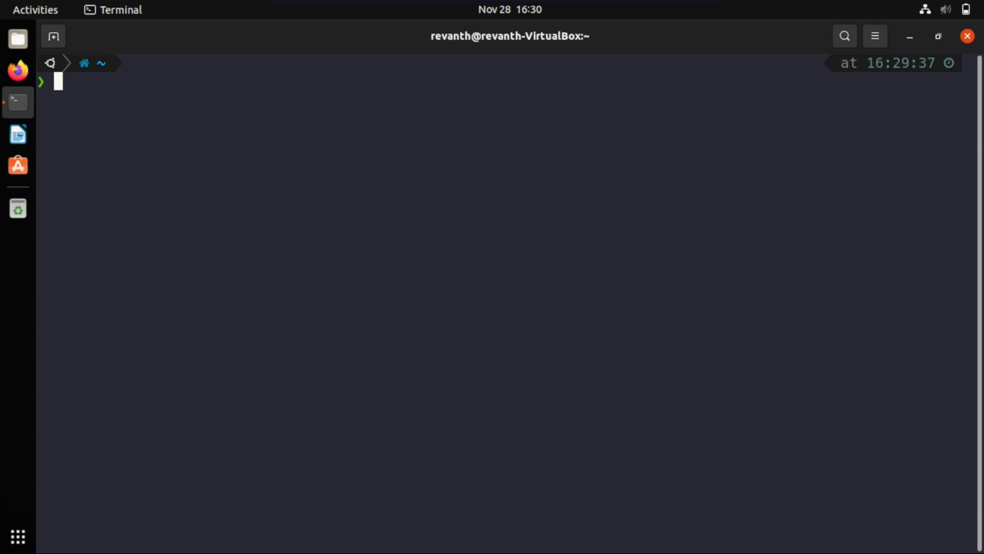
Install the SDDM display manager with sudo apt install sddm, accepting the installation
text(sudo apt is)
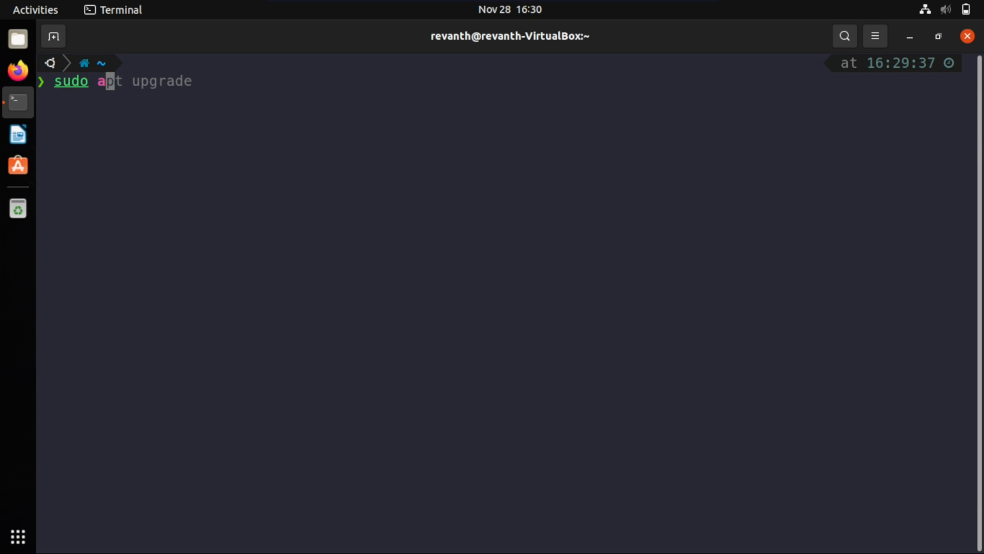
key(BackSpace)
text(nstall sddm)
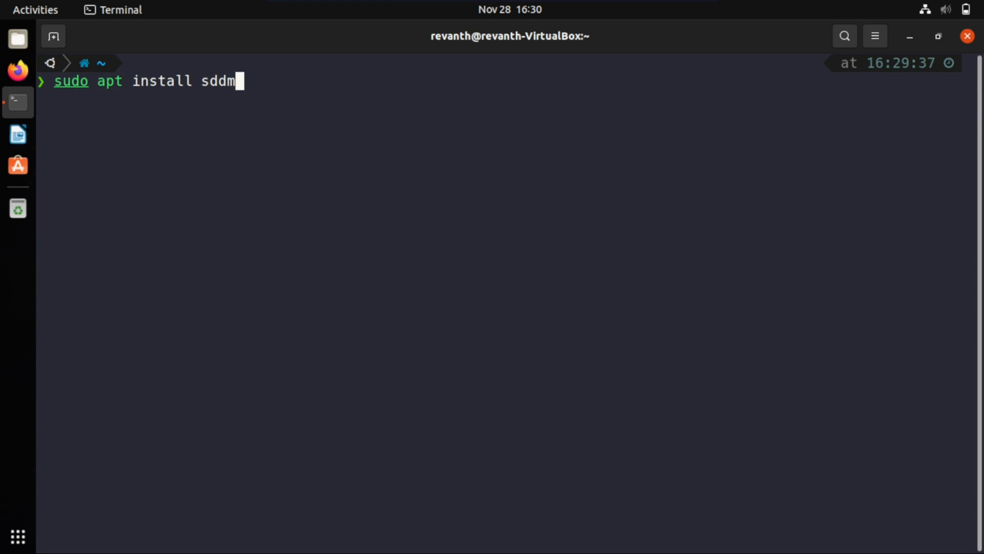
key(Return)
key(Return)
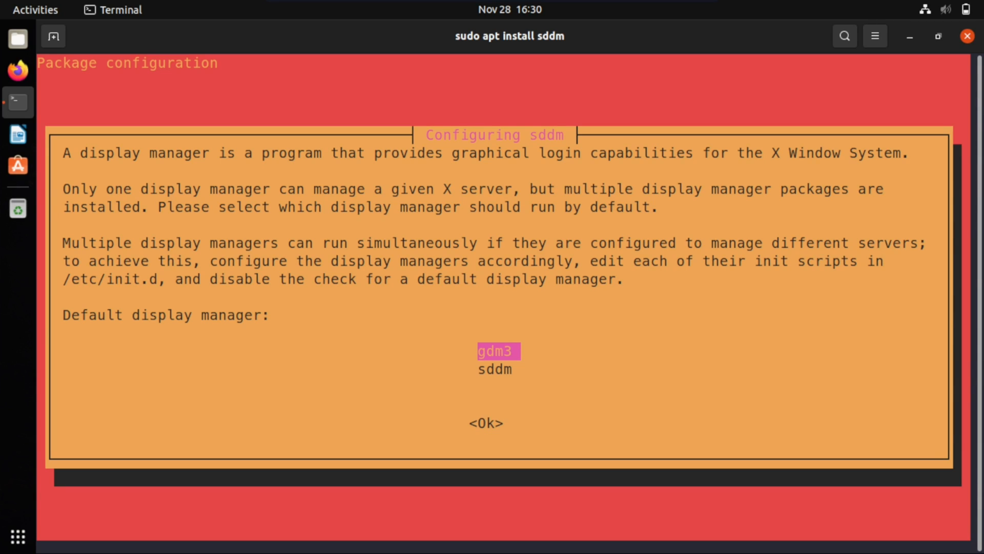
Choose sddm as the default display manager in the package configuration
key(Down)
key(Up)
key(Down)
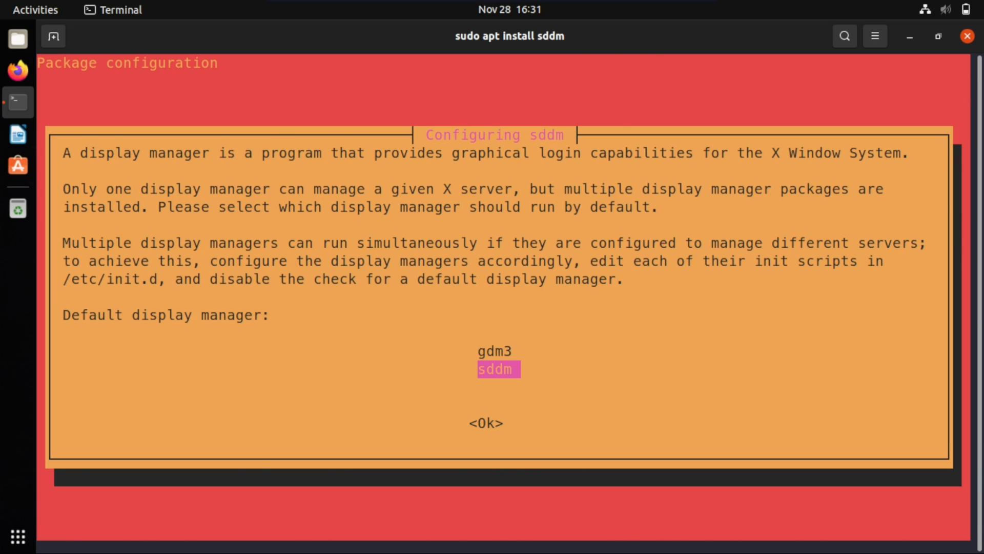
key(Return)
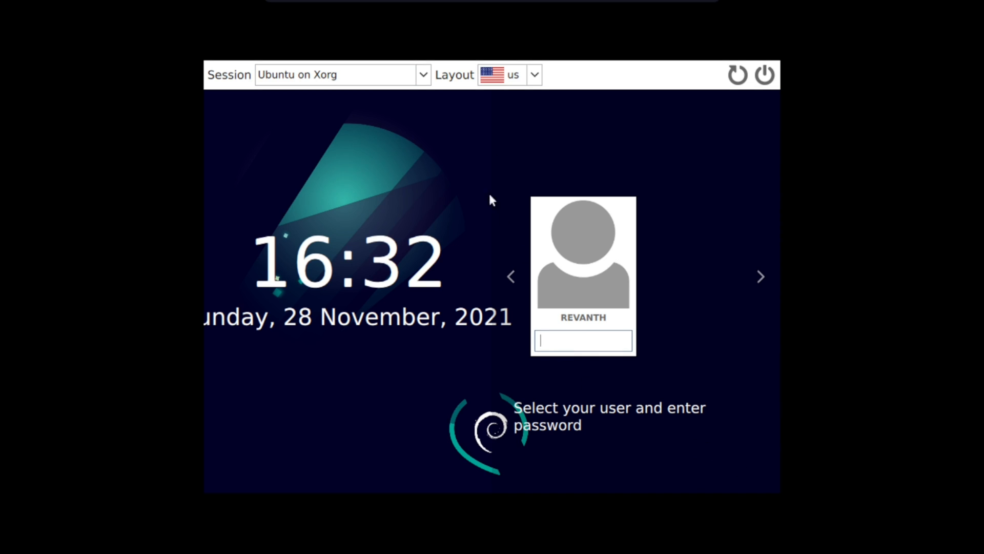
Select the Ubuntu on Xorg session on the login screen and log in with the account password
click(423, 75)
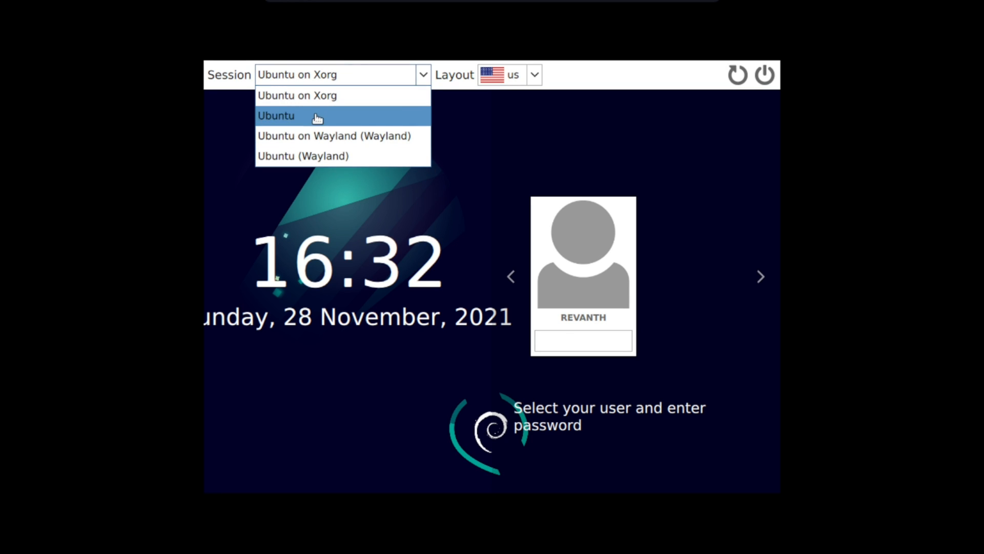
click(394, 92)
click(560, 348)
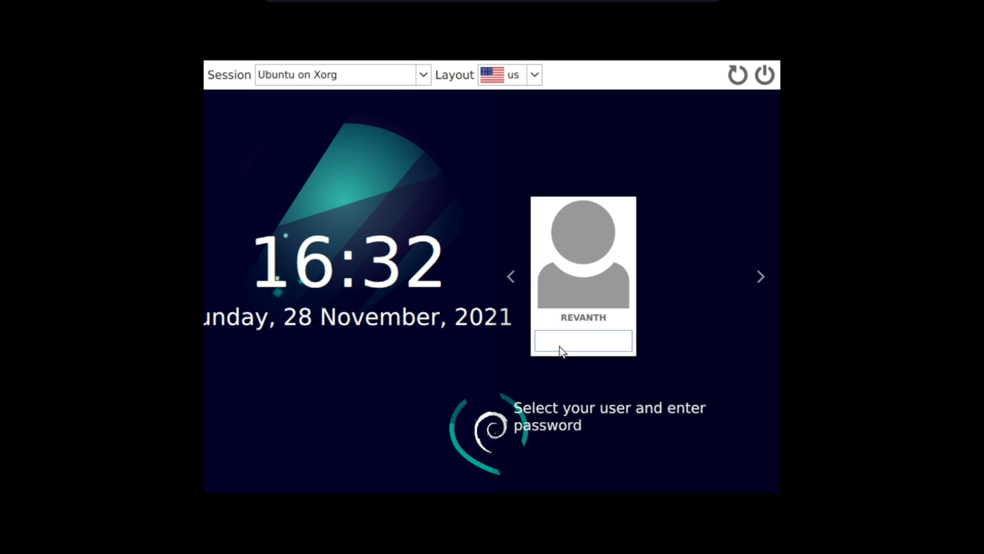
text(••••)
key(Return)
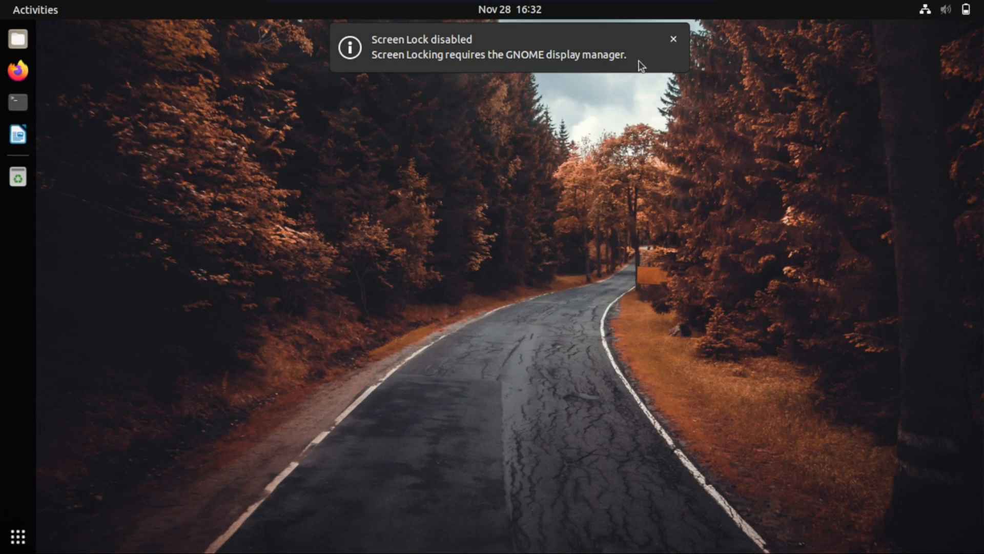
Dismiss the screen lock notification and prepare a maximized, cleared terminal with enlarged text
click(670, 42)
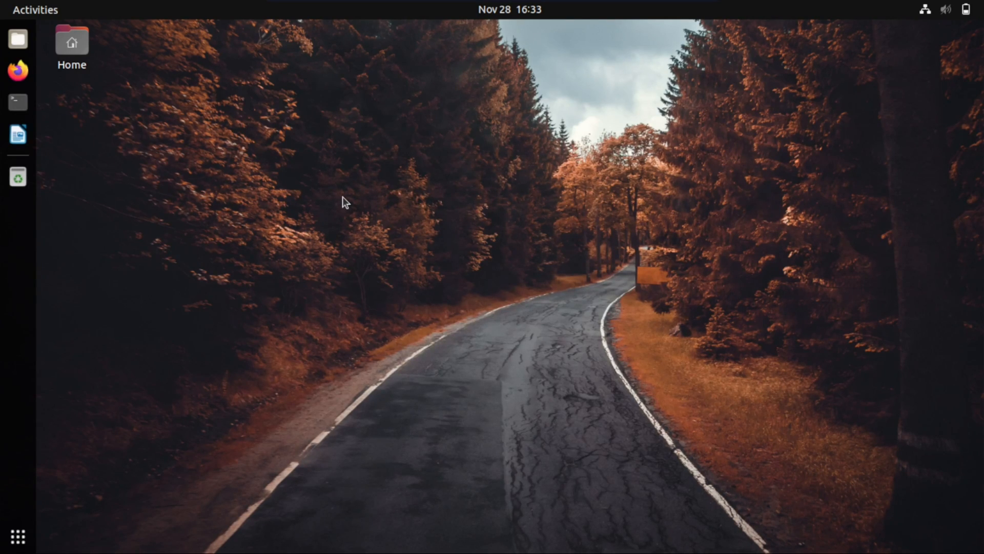
key(ctrl+alt+t)
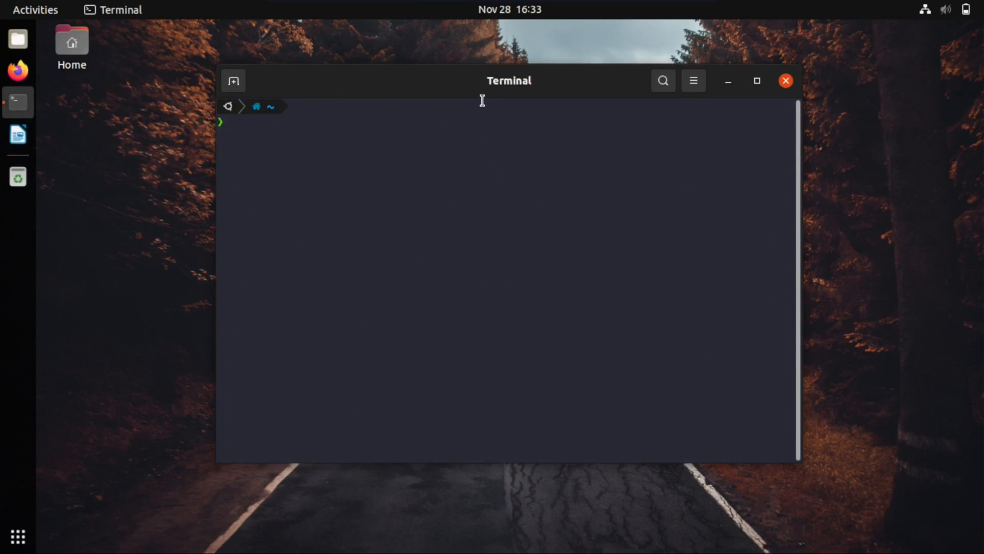
drag(476, 82, 481, 24)
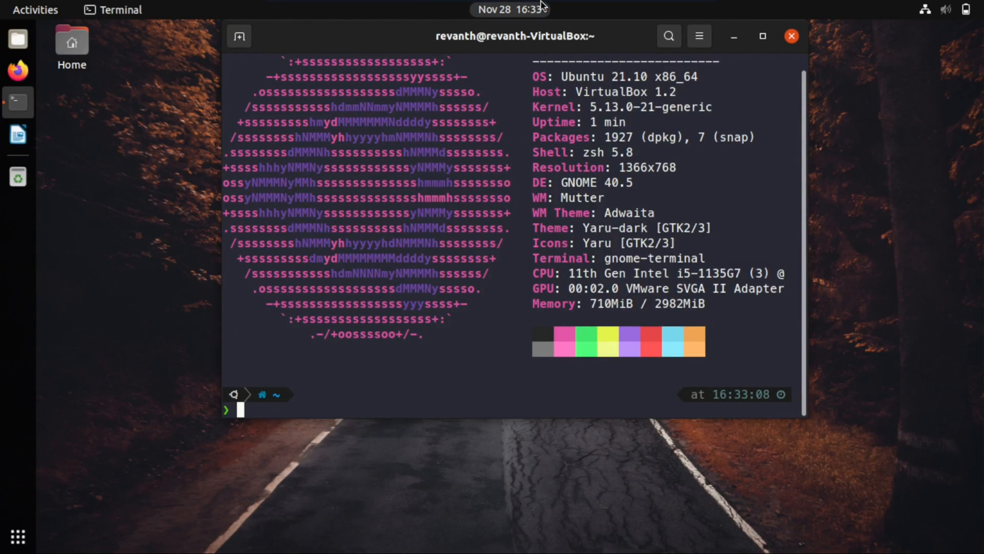
click(763, 36)
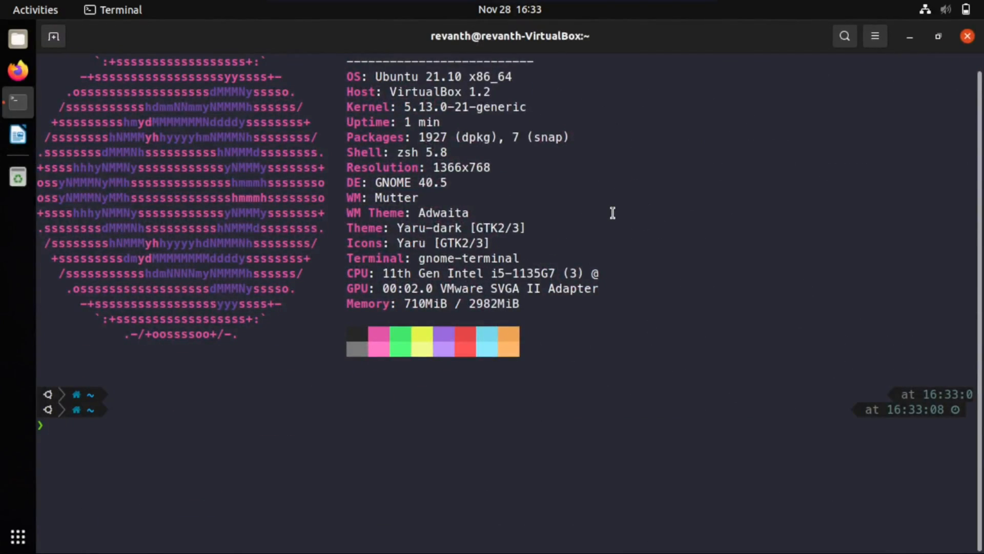
text(clear)
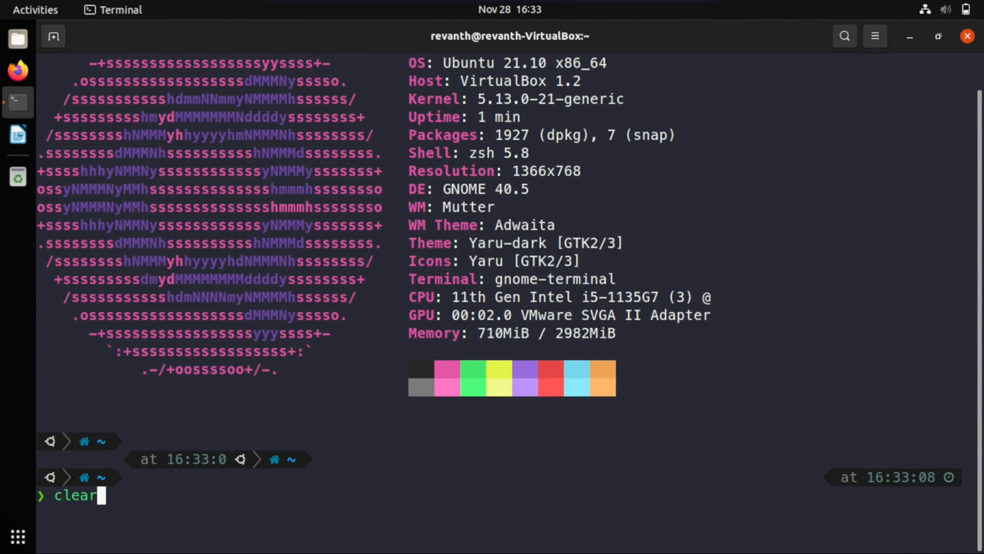
key(Return)
key(ctrl+plus)
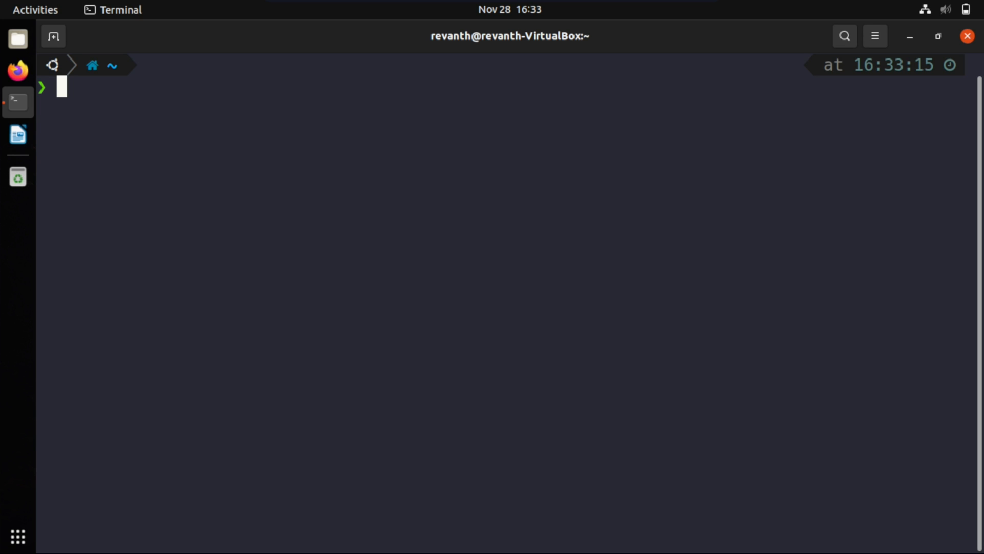
Install plasma-desktop, dolphin, kate and konsole with sudo apt install, dismissing the problem report, entering the account password and accepting the installation
text(sudo apt in)
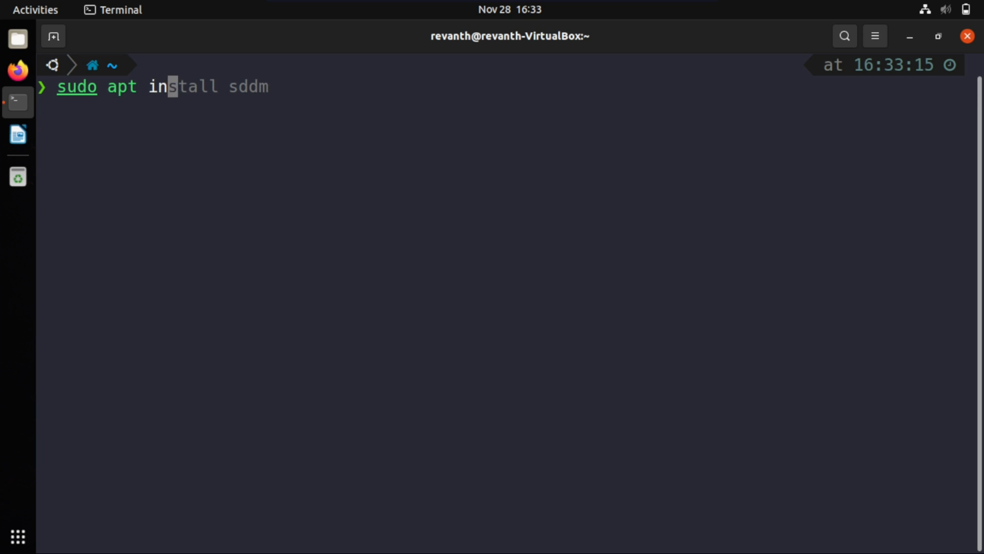
text(stall )
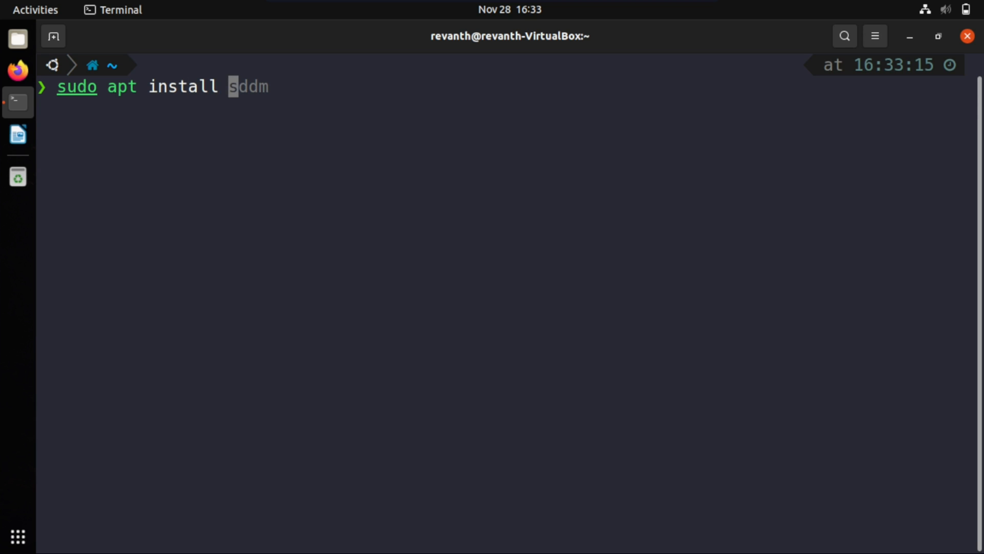
text(plasma-des)
key(BackSpace)
text(sktop dolpj)
key(BackSpace)
text(hin kate)
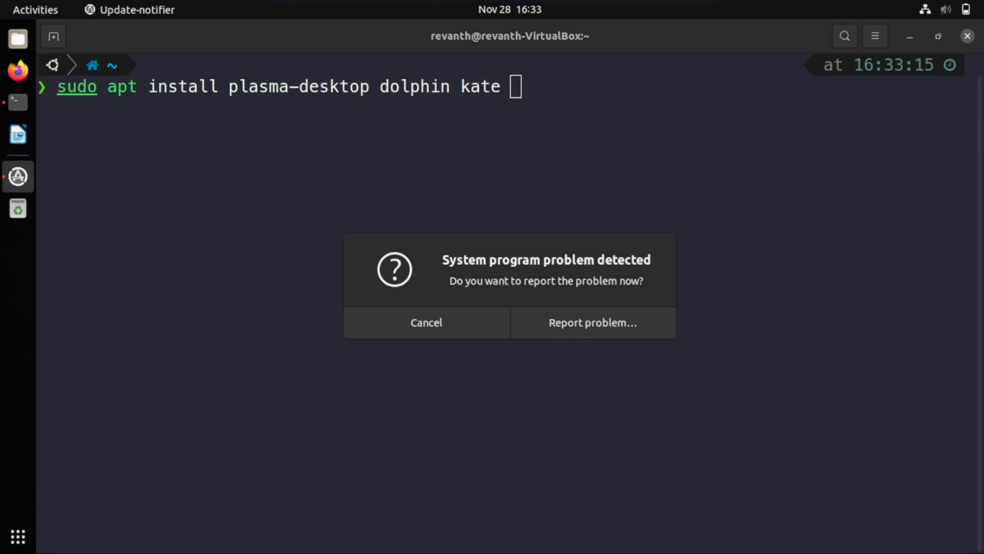
click(411, 332)
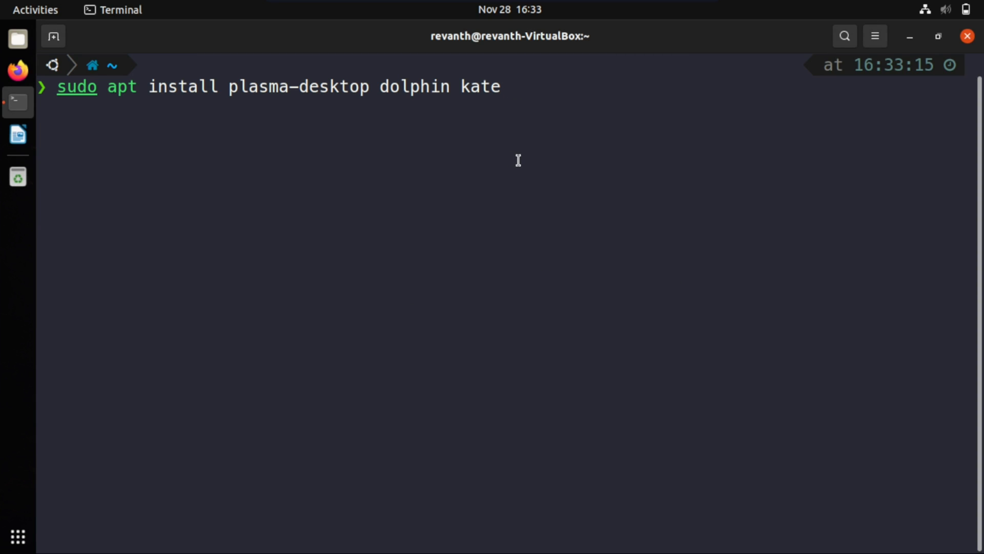
text(konsole)
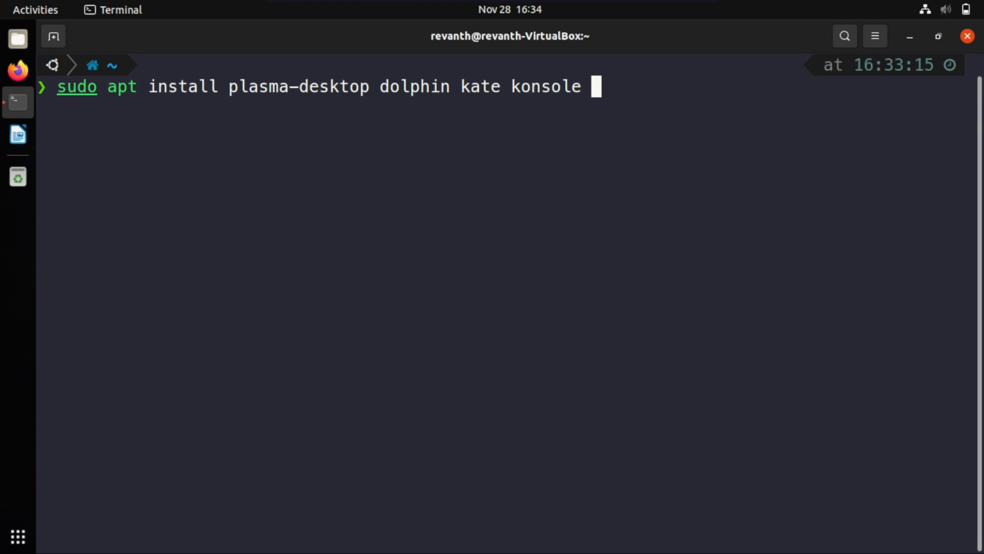
key(Return)
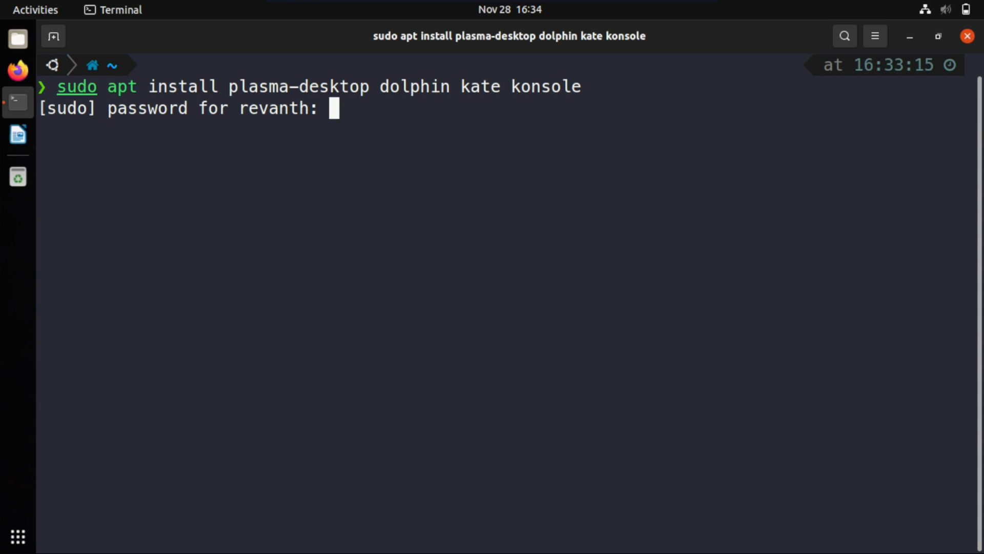
key(Return)
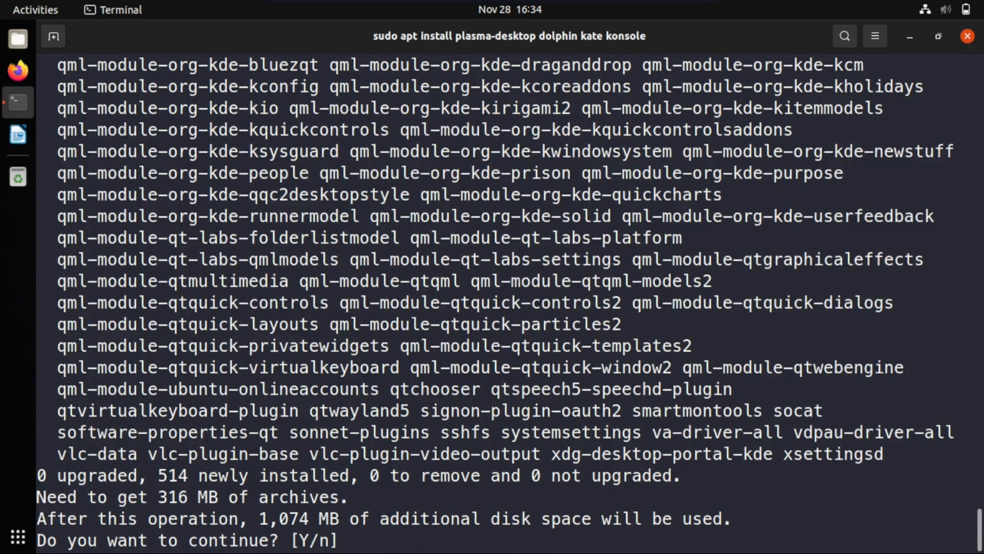
key(Return)
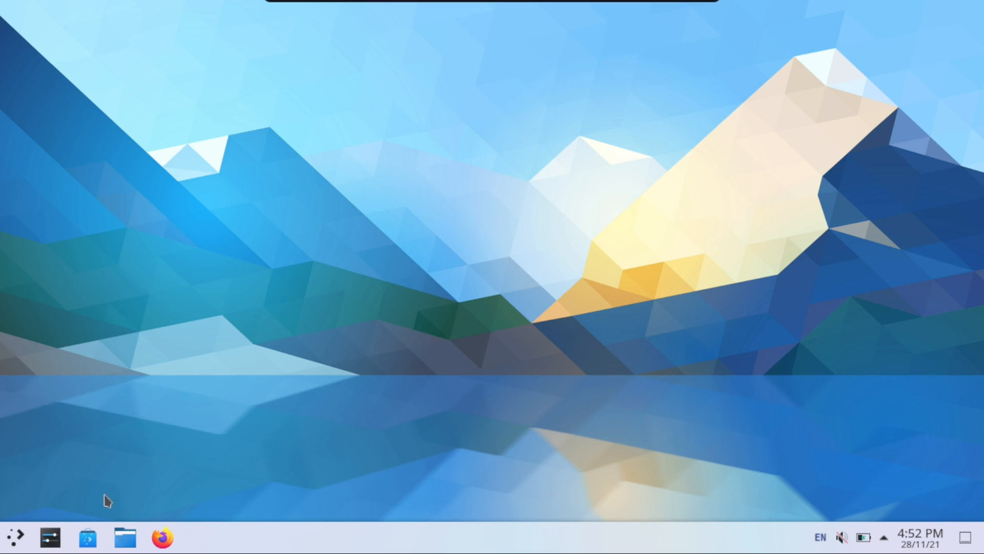
Open System Settings in a maximized window and apply the Dark Theme from Quick Settings
click(5, 538)
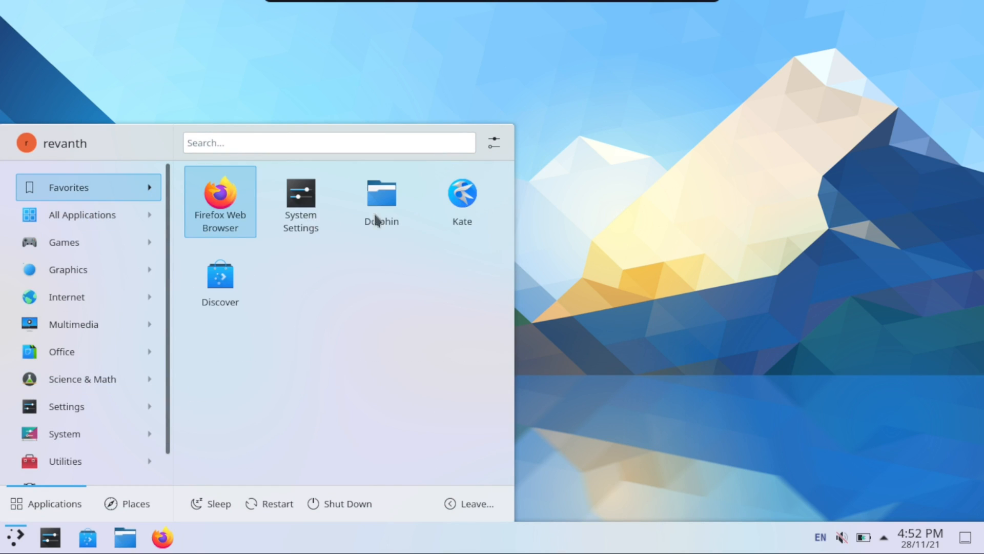
click(328, 208)
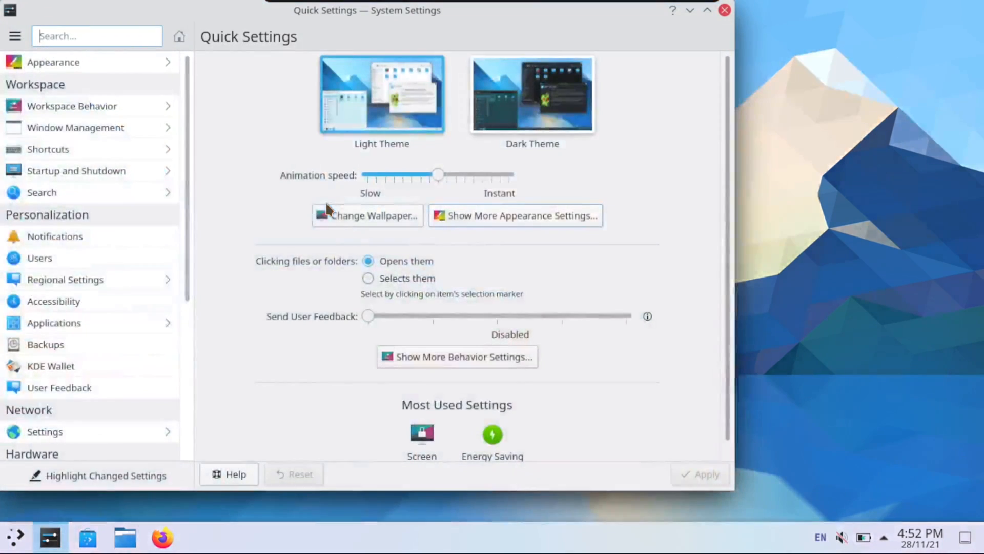
double_click(401, 11)
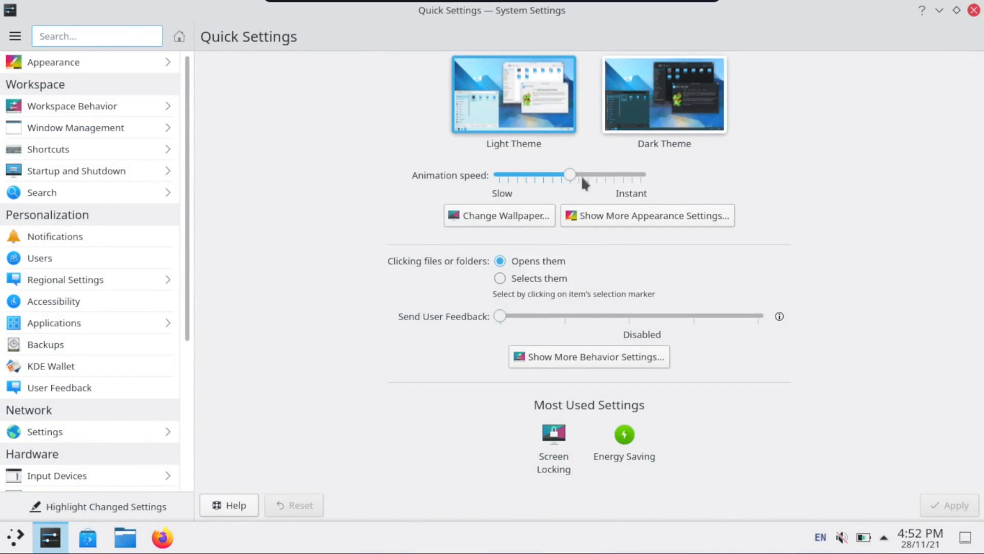
click(685, 93)
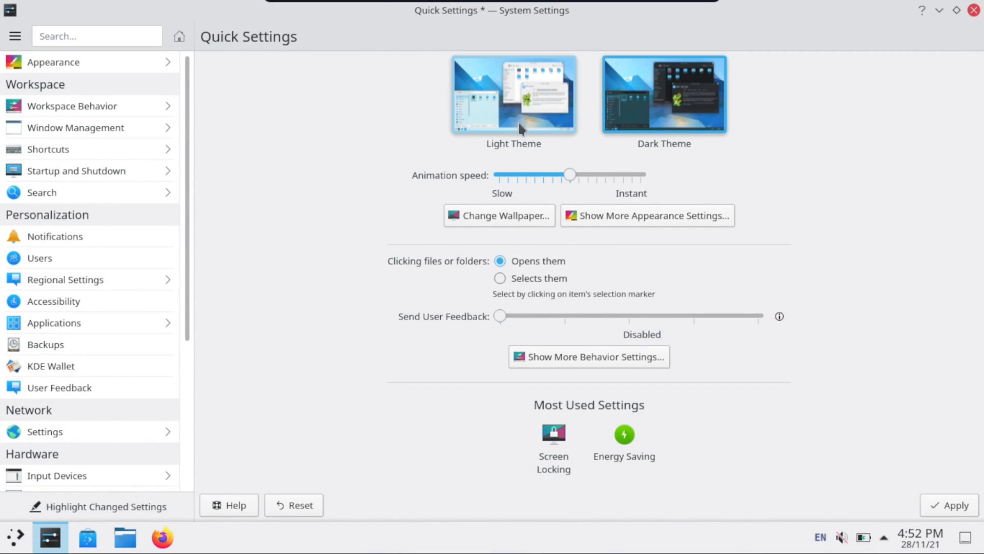
click(960, 504)
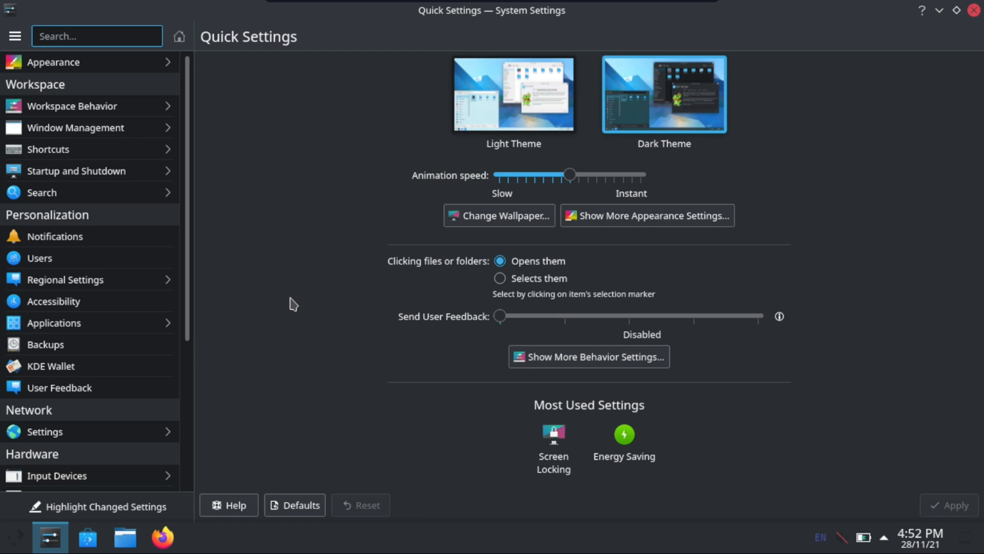
drag(800, 24, 712, 2)
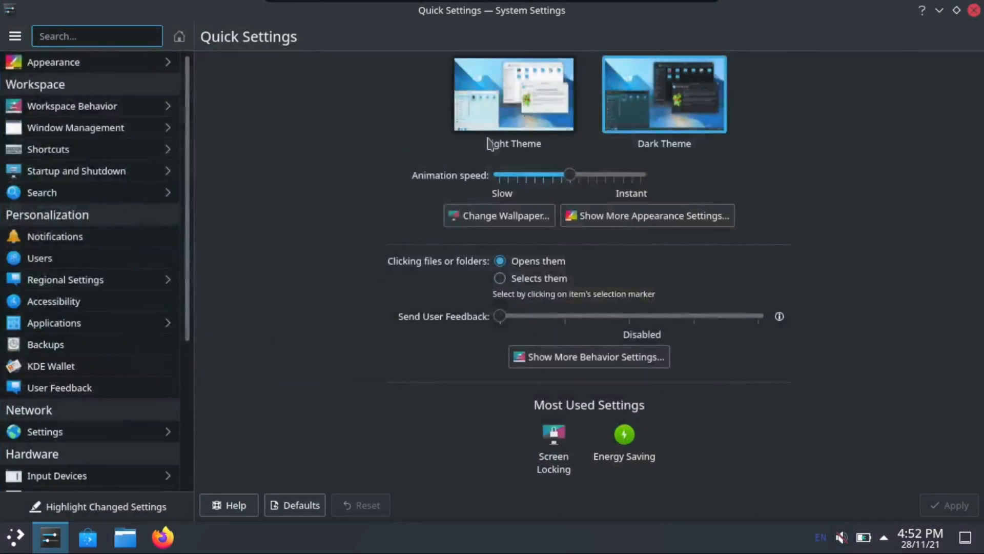
click(15, 536)
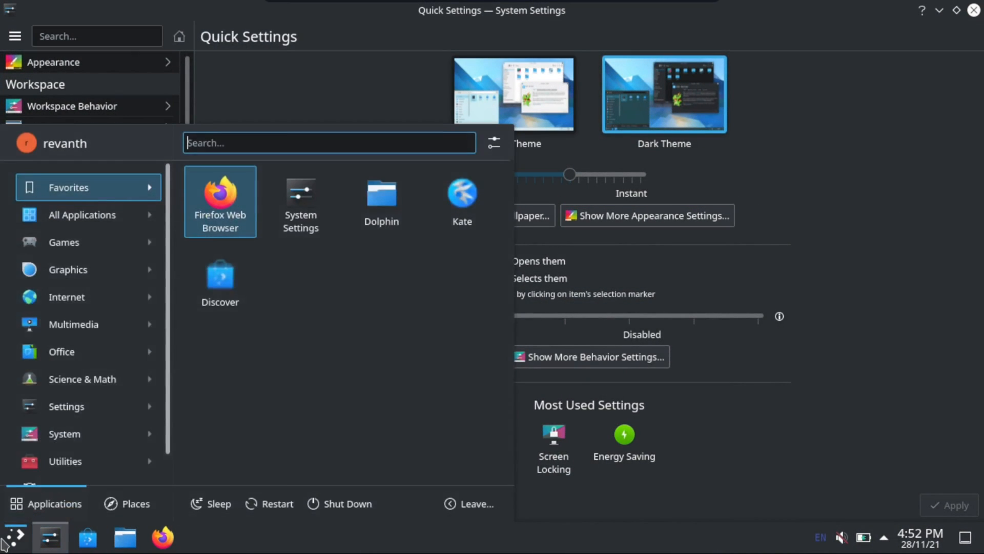
click(4, 543)
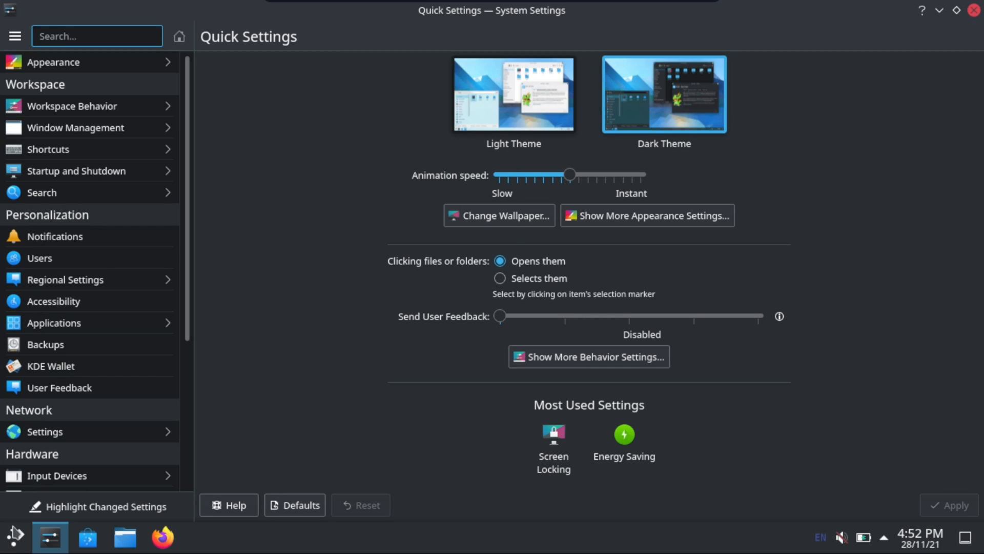
right_click(19, 546)
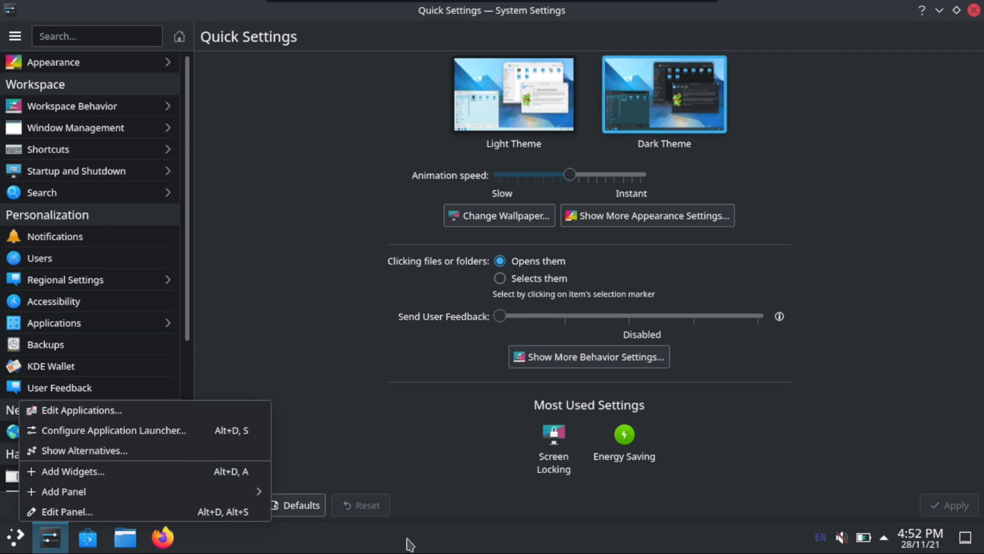
click(633, 528)
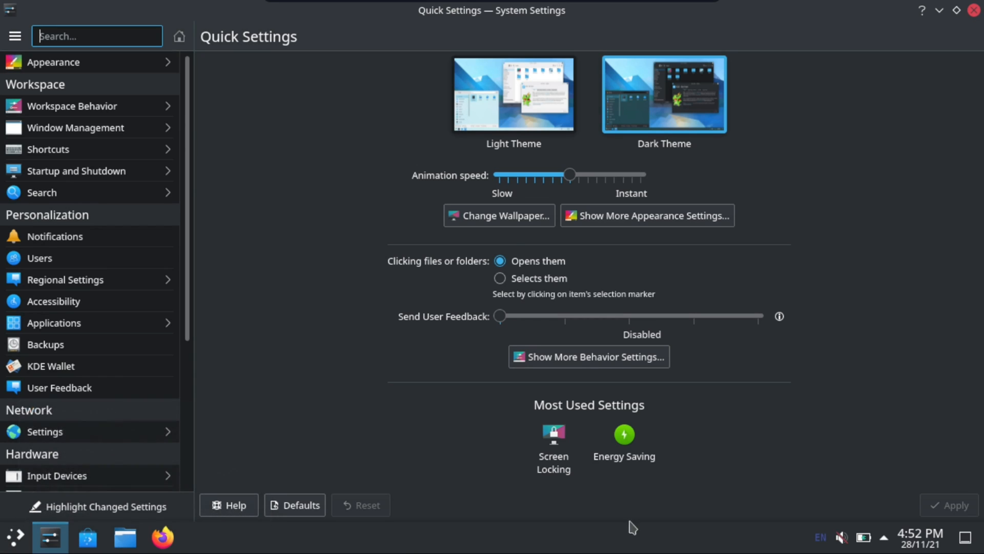
Close System Settings, enter panel edit mode and open the icon chooser in the Application Launcher settings
click(973, 14)
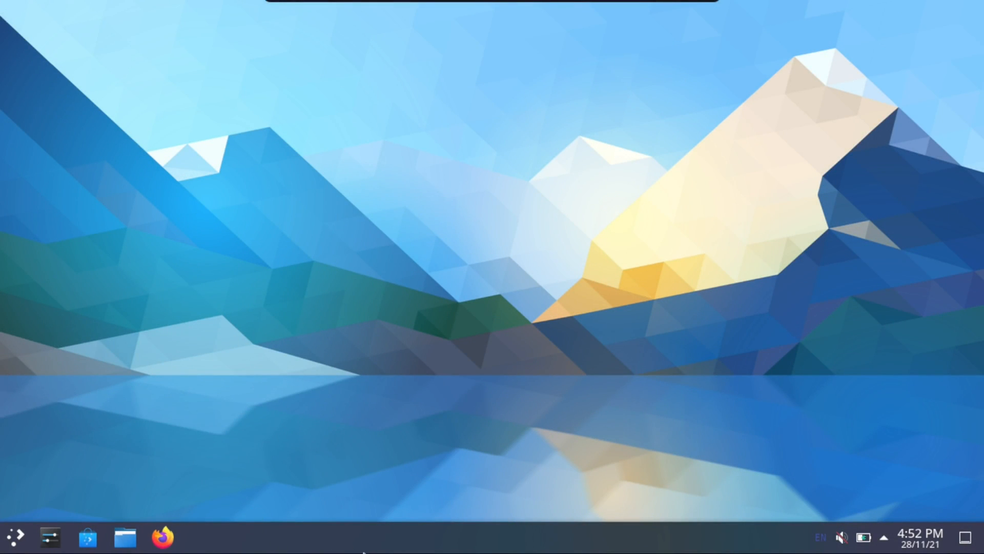
right_click(271, 548)
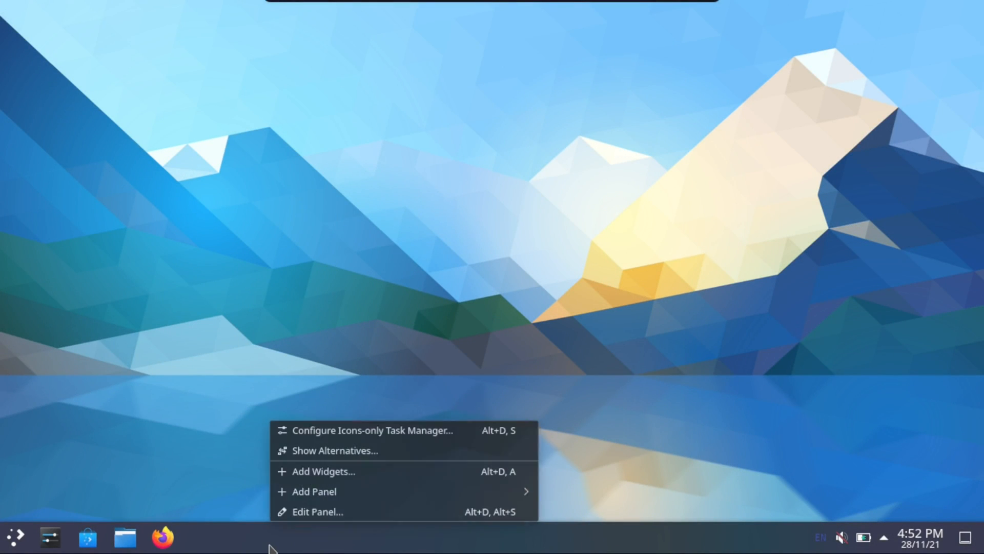
click(361, 509)
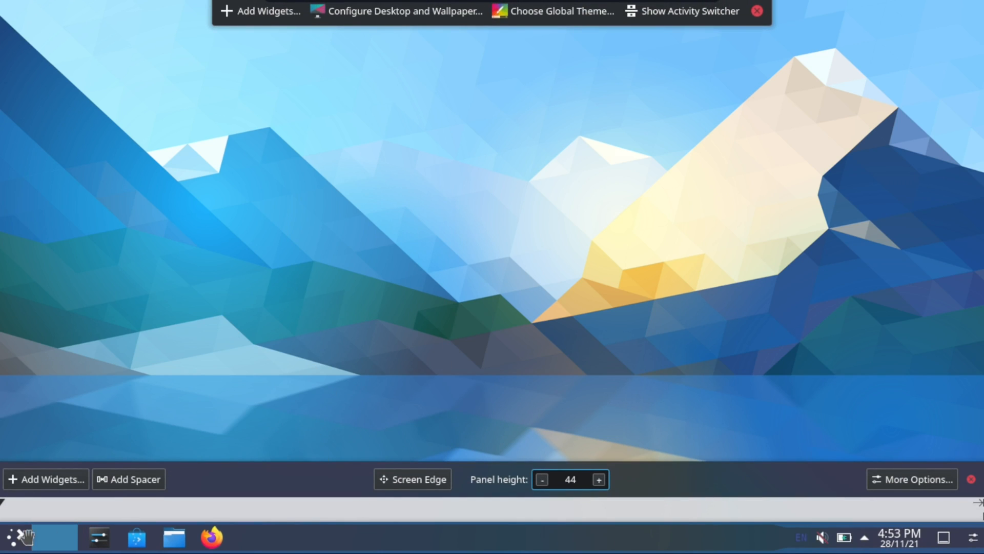
mouse_move(14, 537)
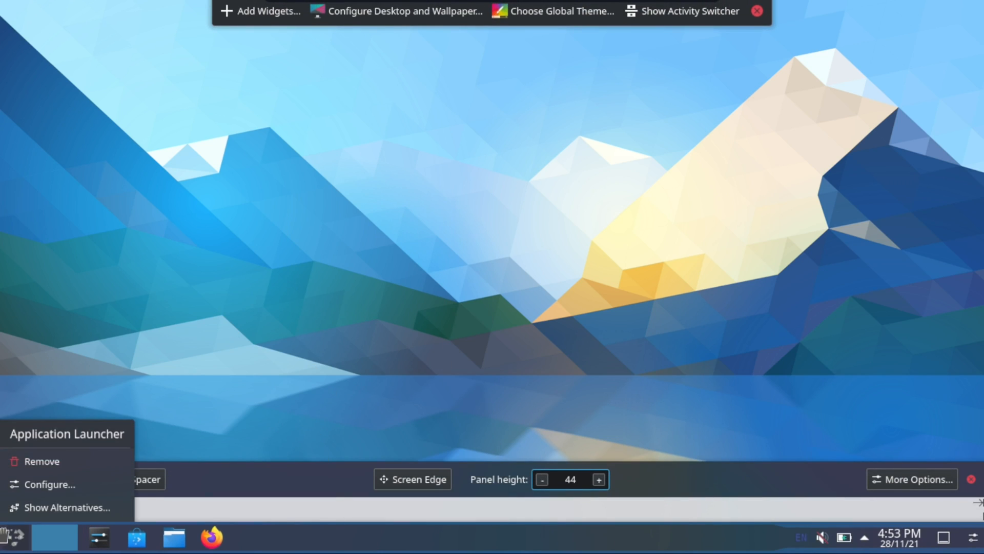
click(51, 488)
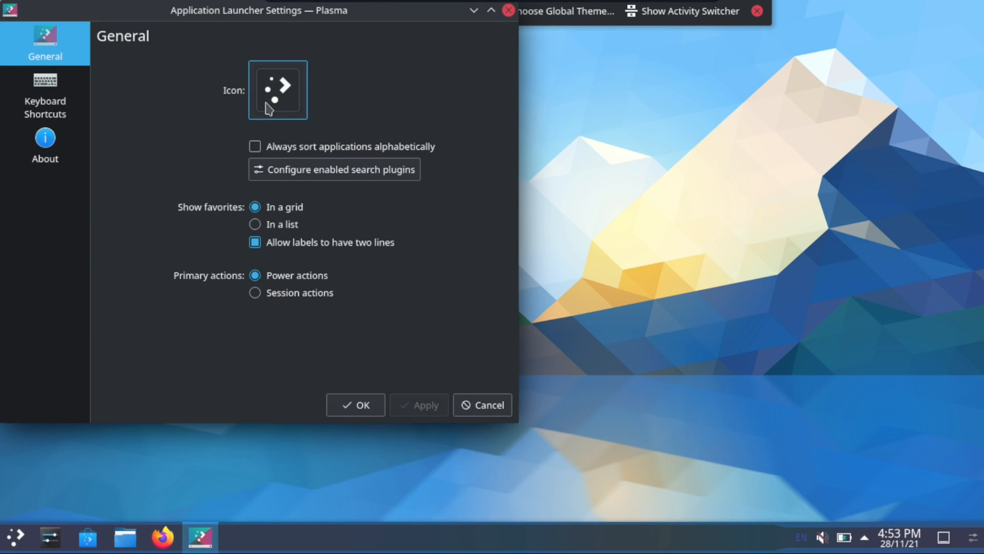
click(266, 109)
click(298, 133)
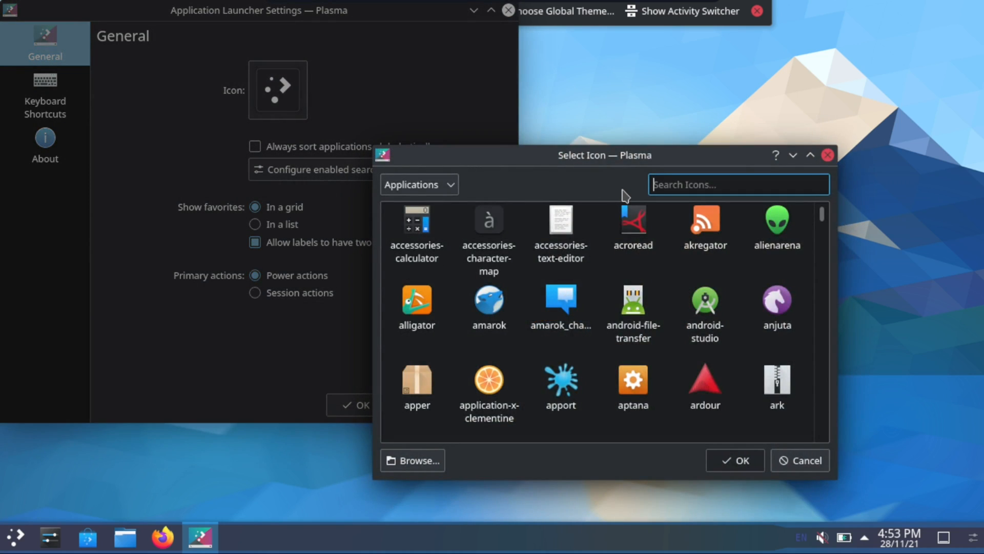
Search the application icons for ubuntu and debian, clearing the search text each time
text(ubuntu)
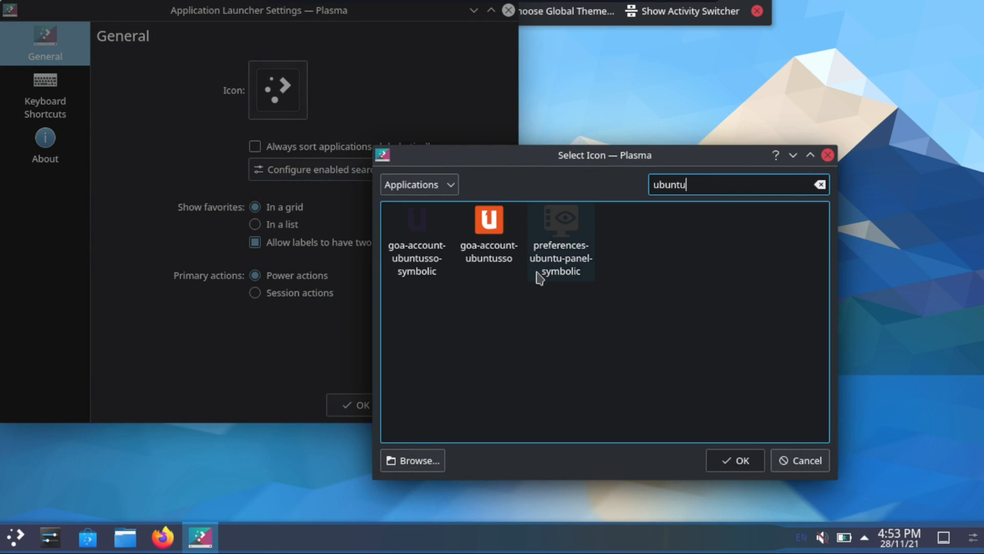
key(BackSpace)
key(BackSpace)
key(BackSpace)
key(BackSpace)
key(BackSpace)
text(debian)
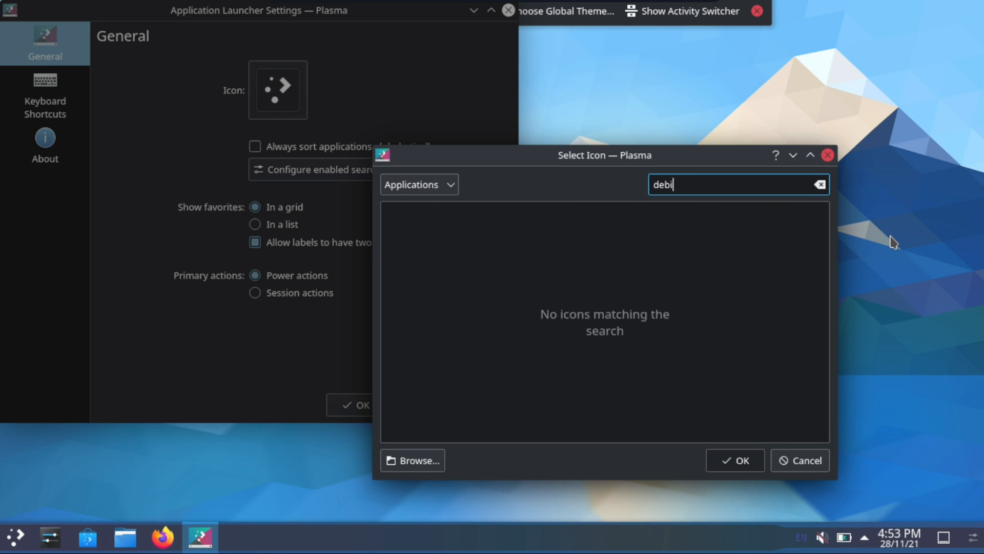
key(BackSpace)
key(BackSpace)
key(BackSpace)
key(BackSpace)
Search for ubuntu, apply goa-account-ubuntusso as the Application Launcher icon and leave edit mode
text(ubuntu)
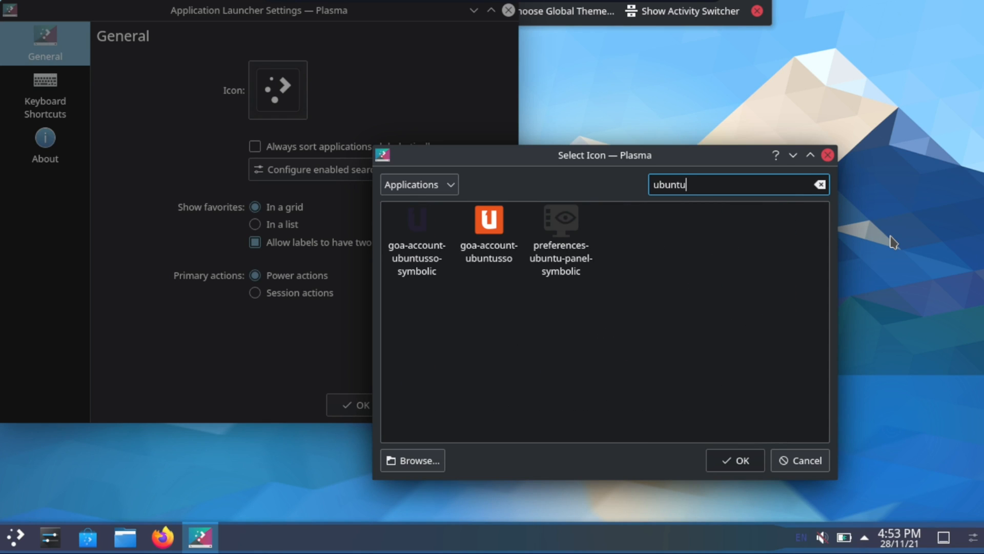
double_click(498, 245)
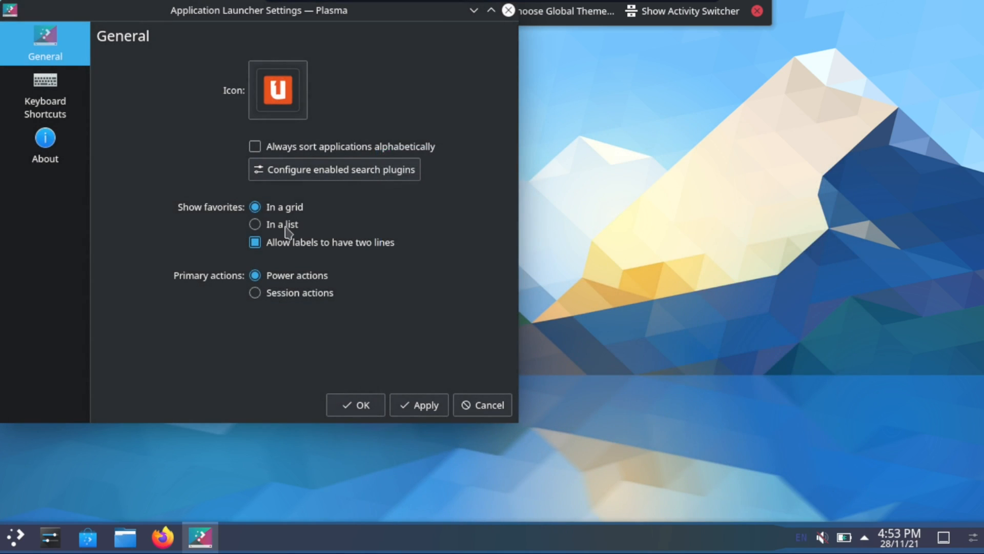
click(418, 404)
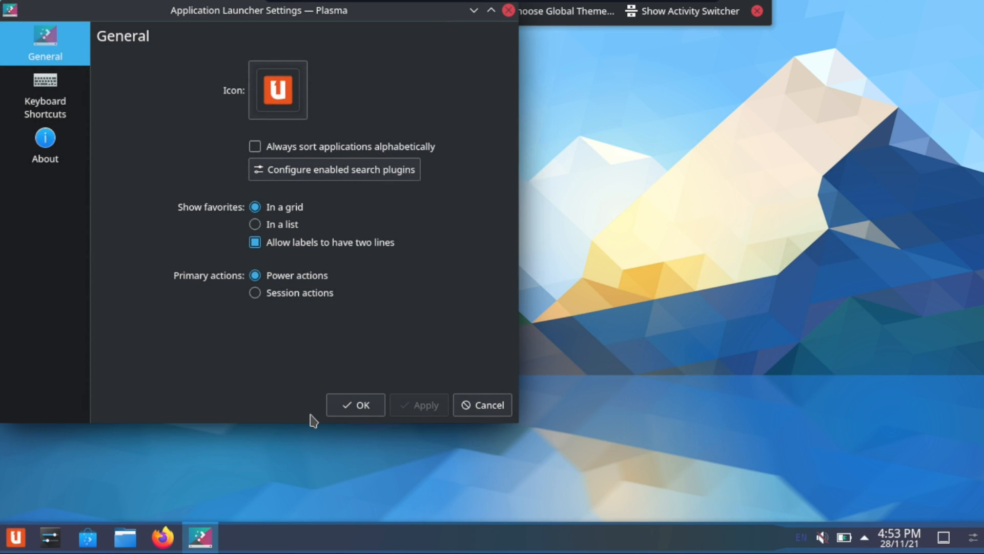
click(341, 405)
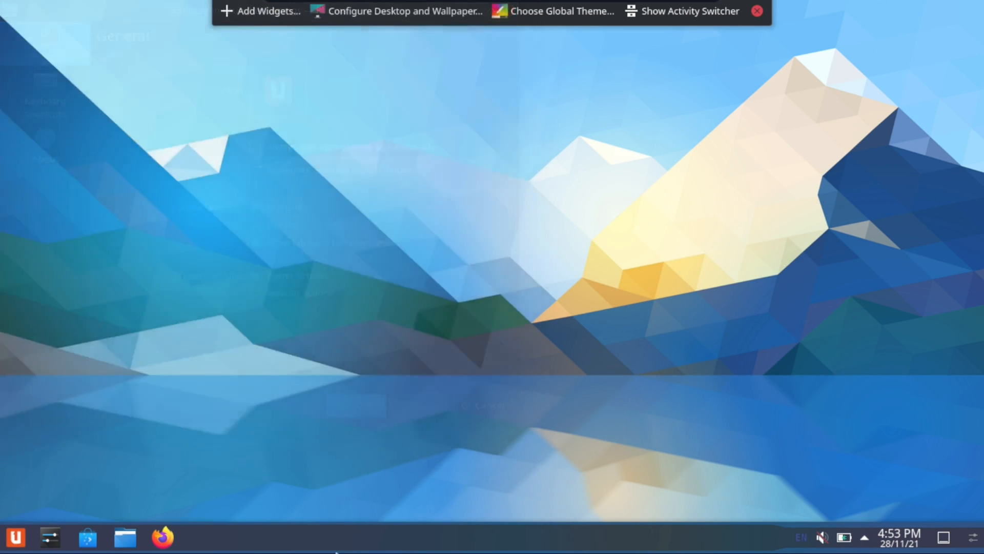
click(757, 17)
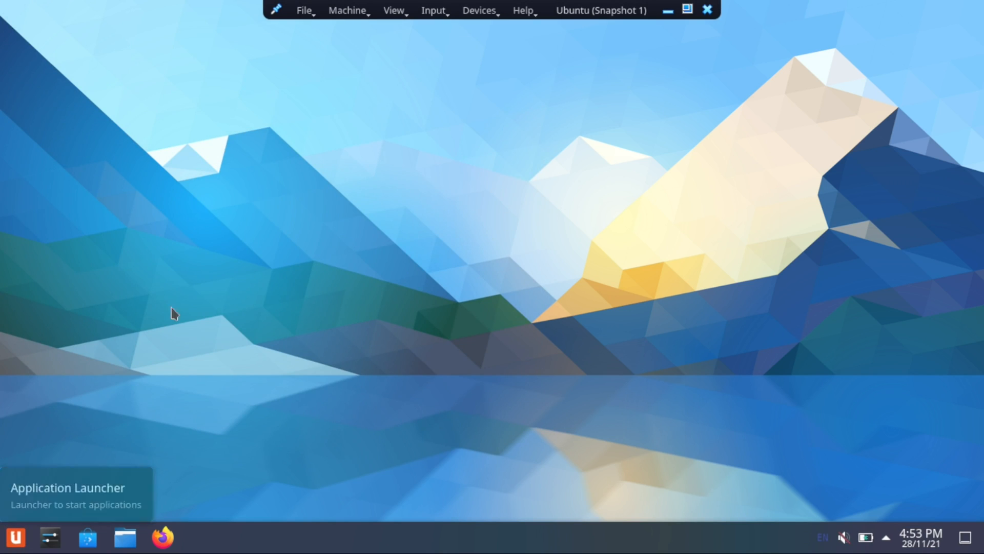
click(25, 540)
click(18, 533)
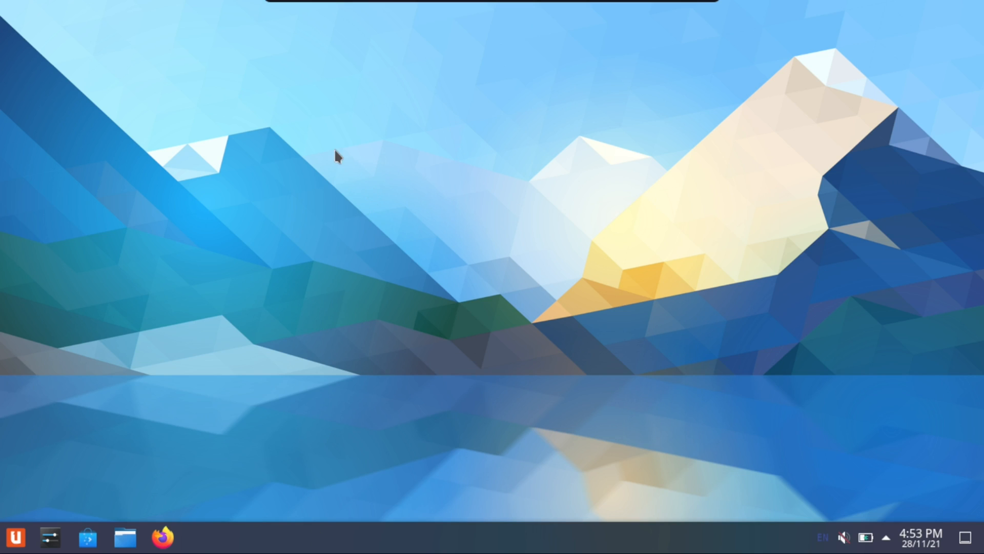
right_click(309, 147)
click(106, 155)
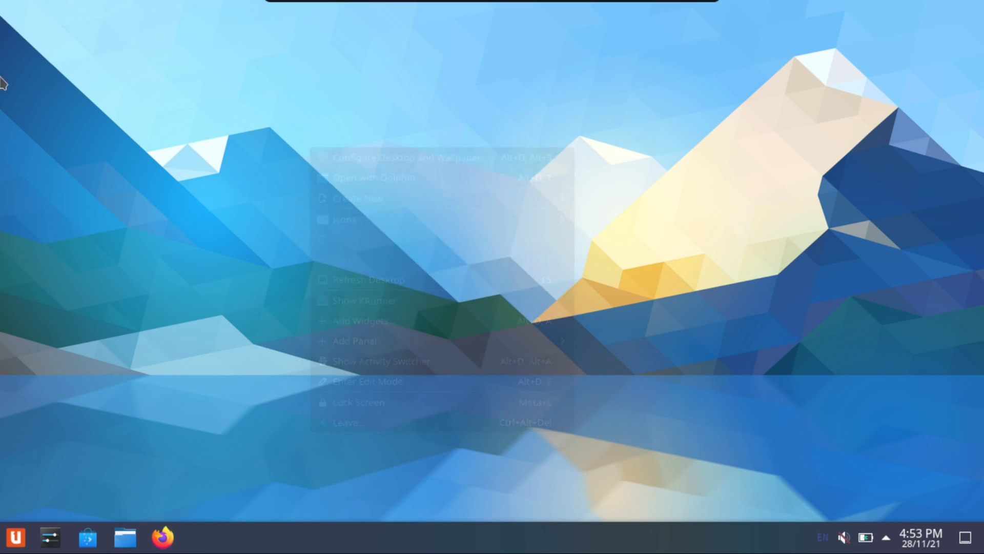
right_click(358, 145)
click(177, 138)
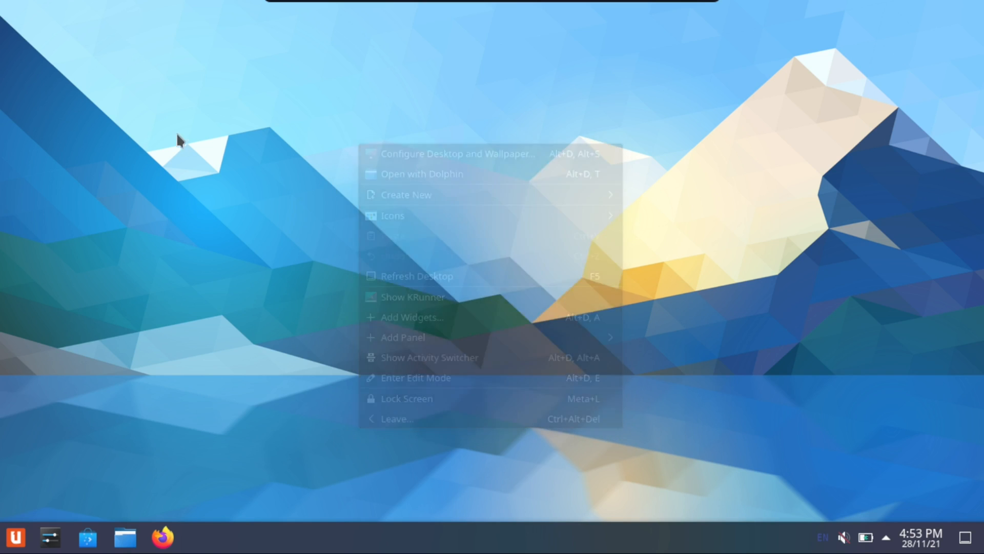
Open the desktop wallpaper settings in a maximized window, apply the first Homeworld wallpaper and close the settings
right_click(173, 124)
click(309, 133)
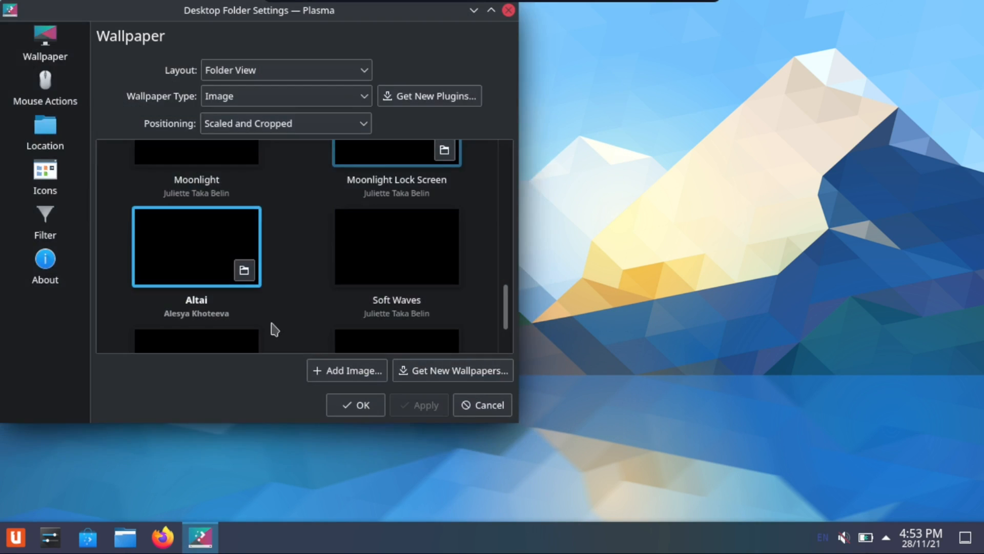
drag(340, 35, 619, 2)
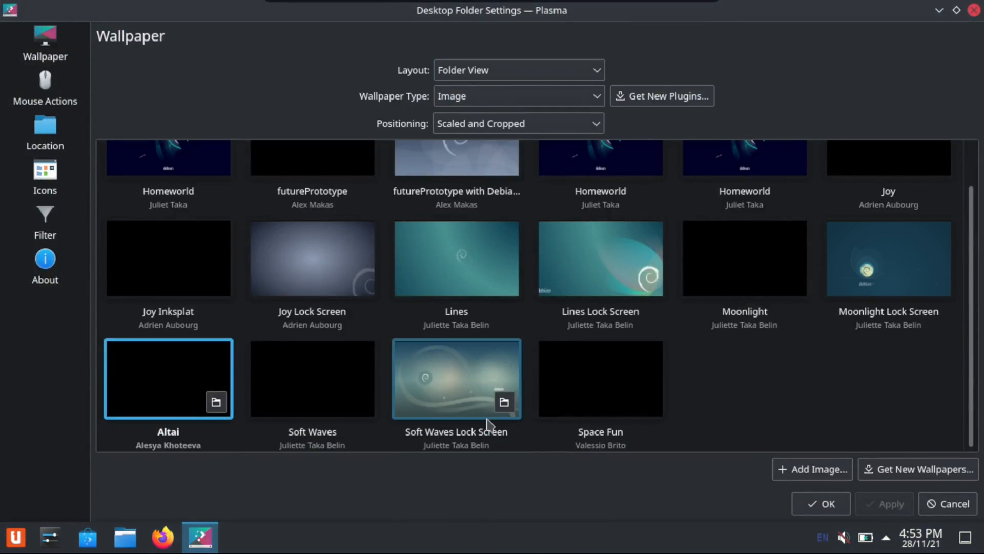
scroll(807, 343, up, 1)
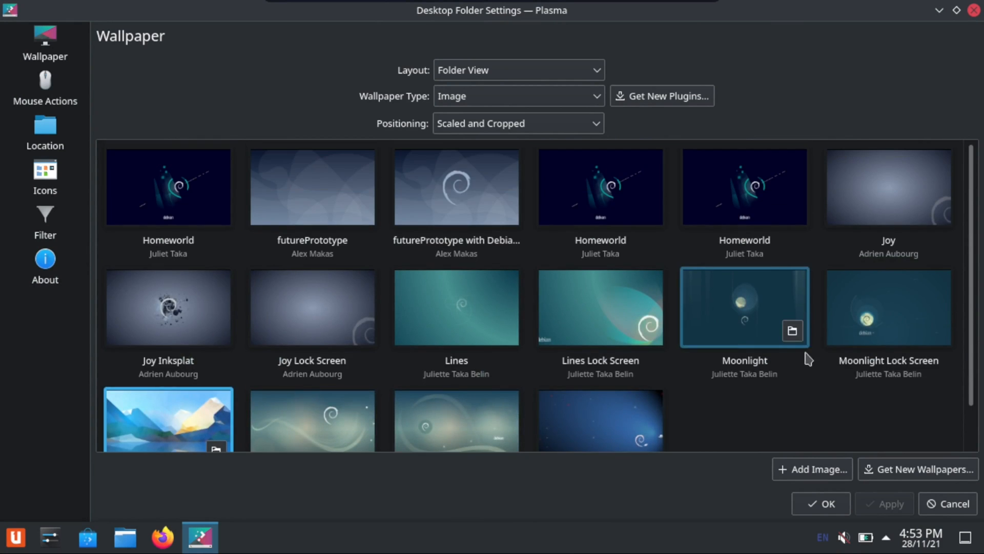
click(171, 188)
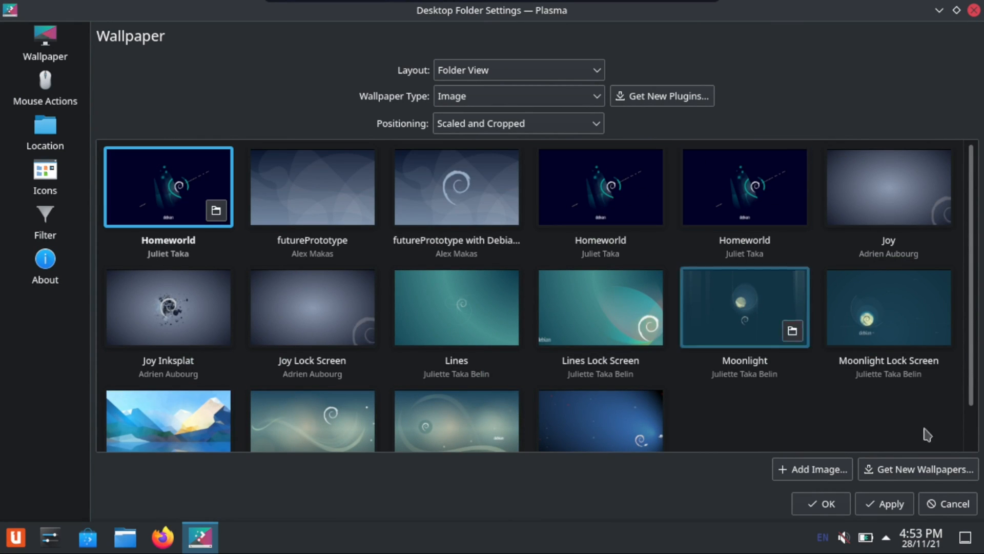
click(906, 501)
drag(853, 26, 647, 1)
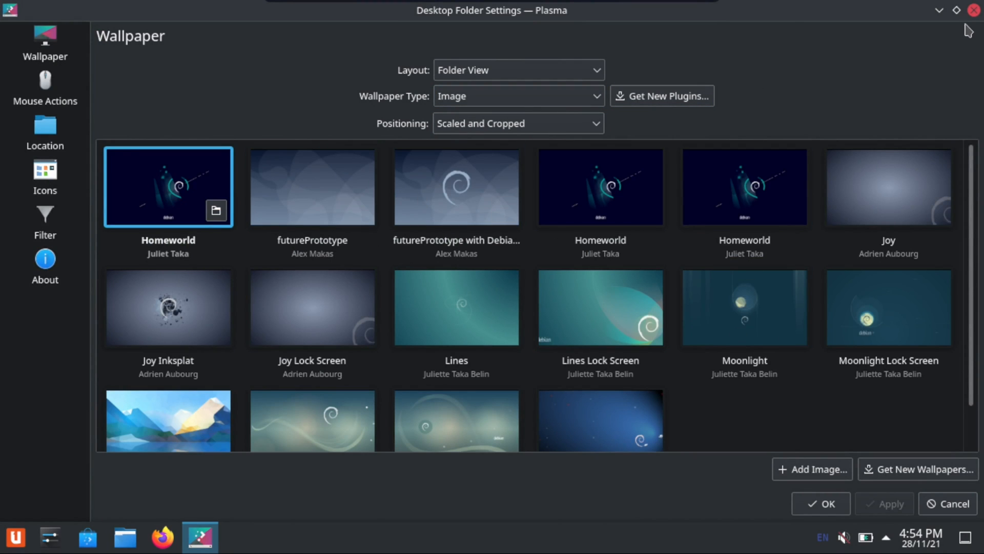
click(974, 11)
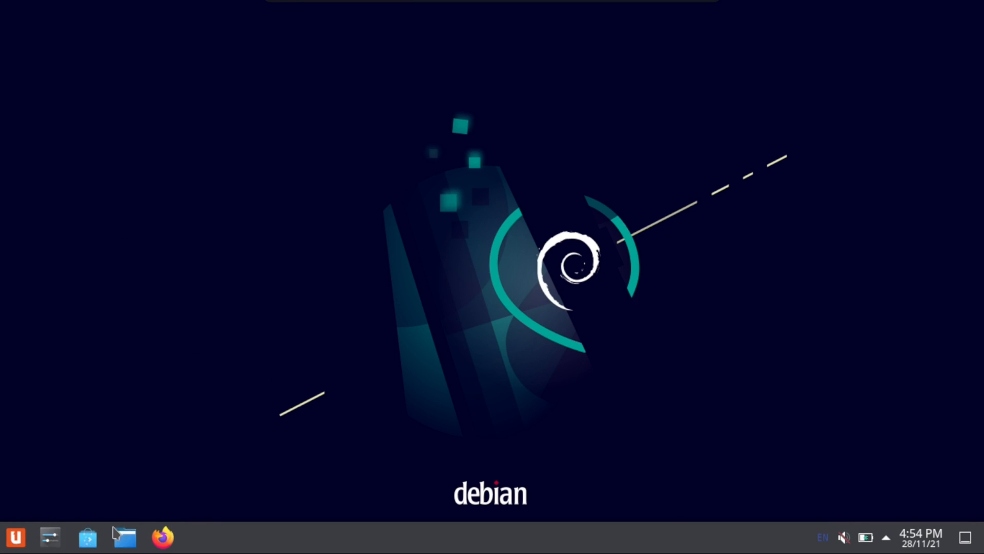
Open the Icons page of the Appearance settings in System Settings and search the downloadable icon themes for sweet
click(51, 537)
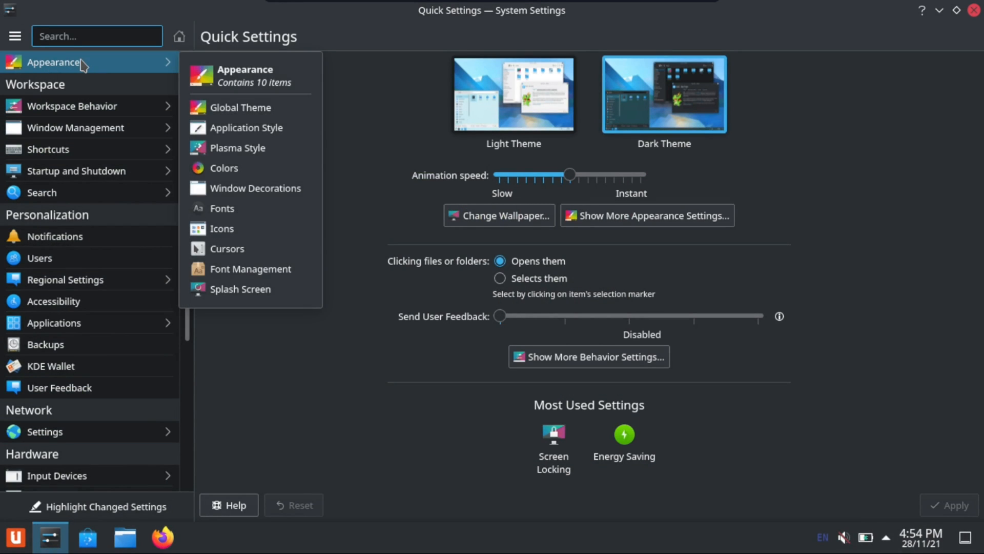
click(79, 60)
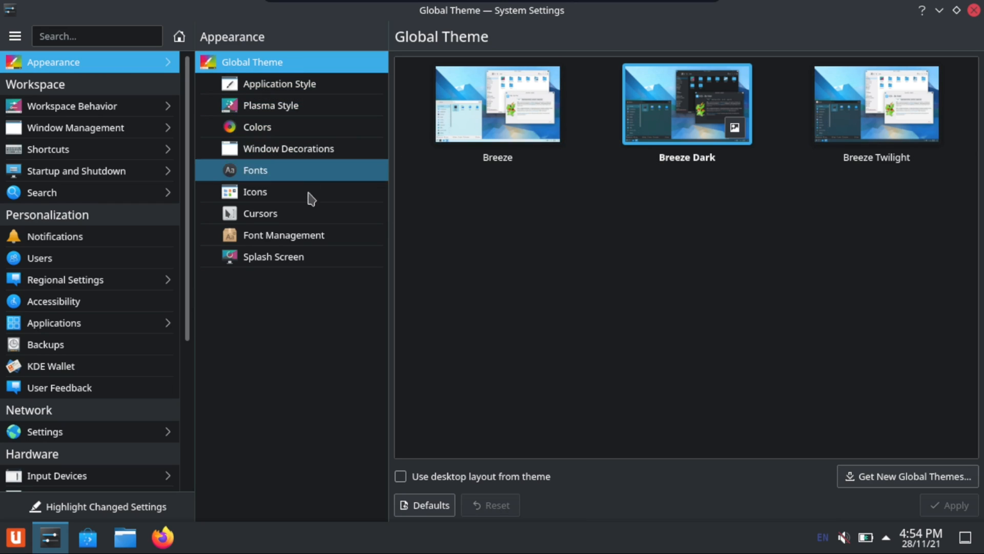
click(283, 197)
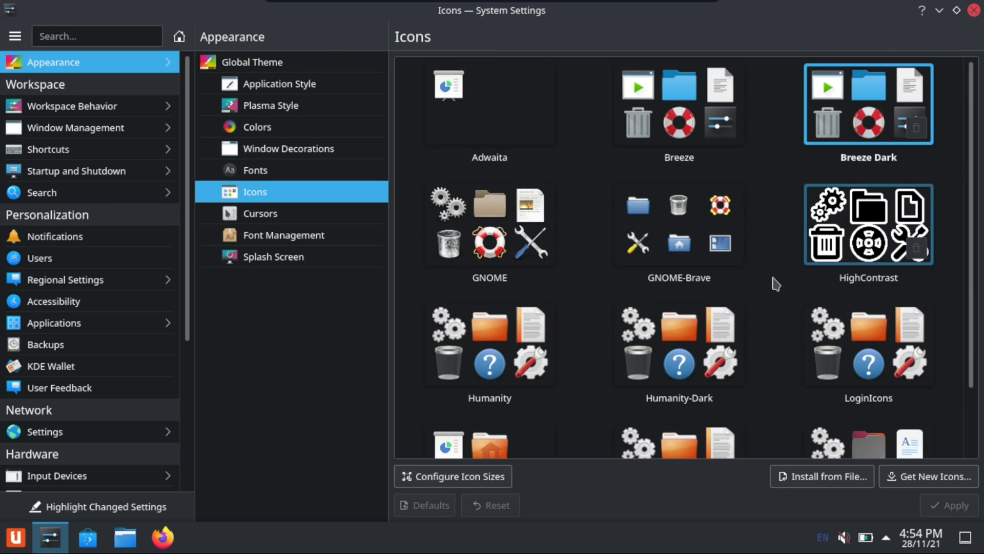
scroll(779, 285, down, 1)
scroll(743, 278, down, 1)
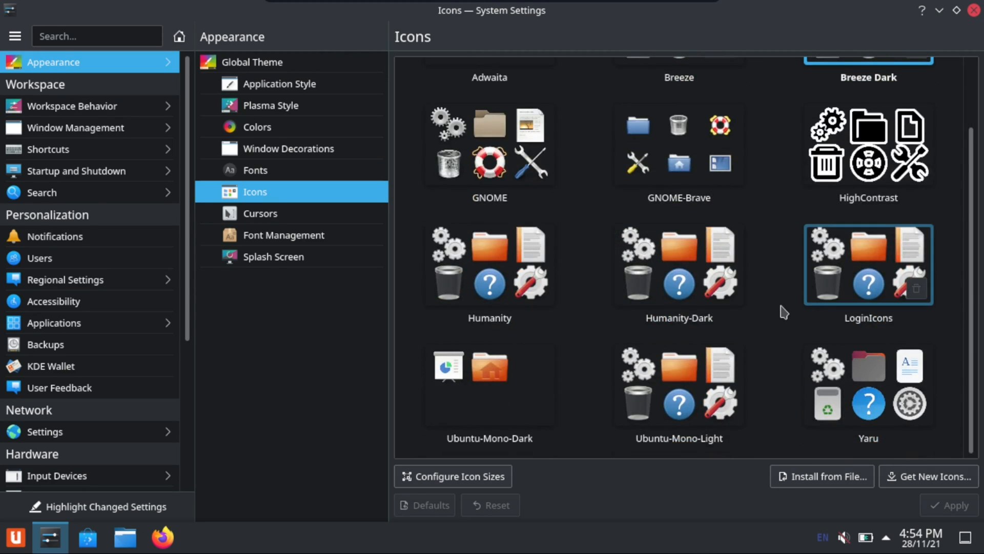
scroll(784, 309, up, 3)
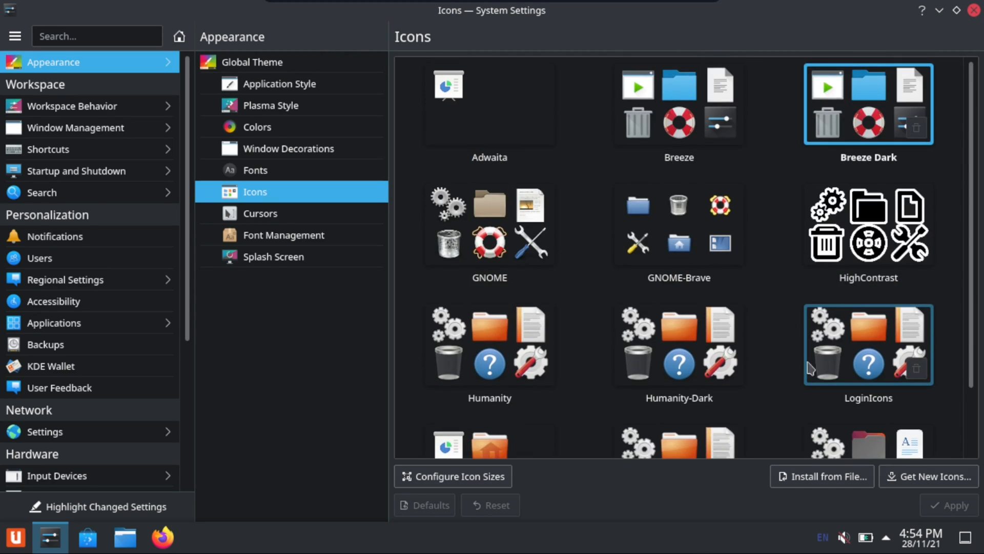
click(922, 476)
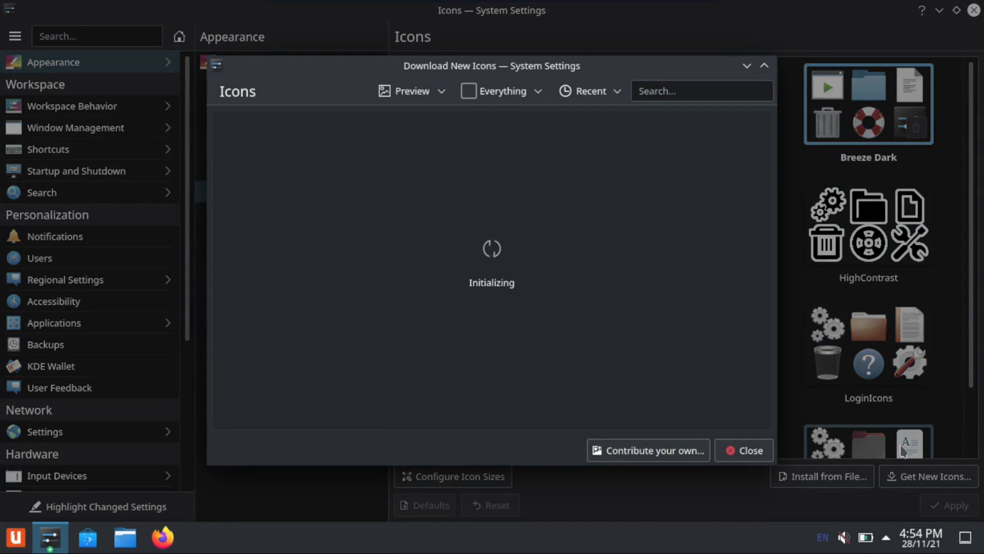
click(675, 88)
text(sweet)
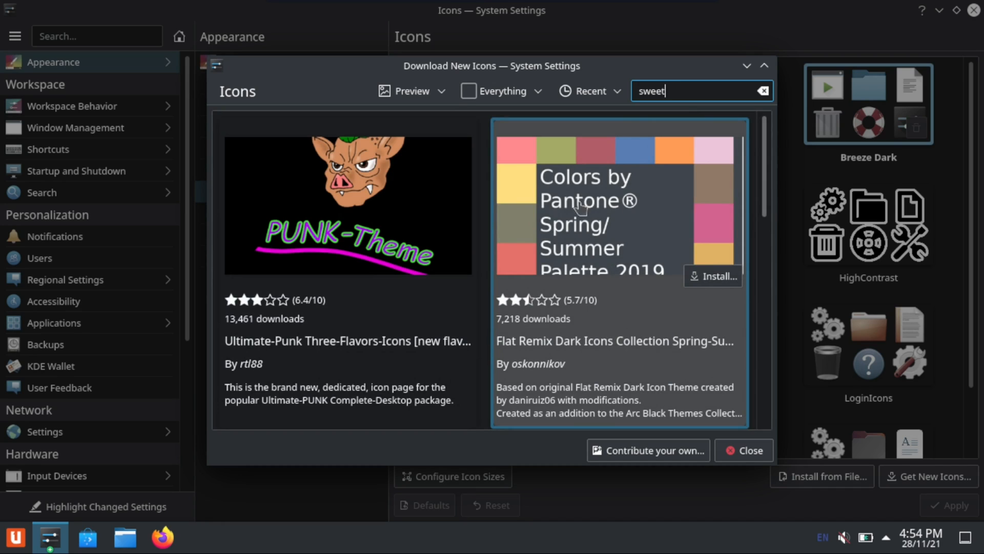
Install the Candy icons theme from the search results and close the download window
scroll(561, 250, down, 4)
scroll(561, 250, down, 1)
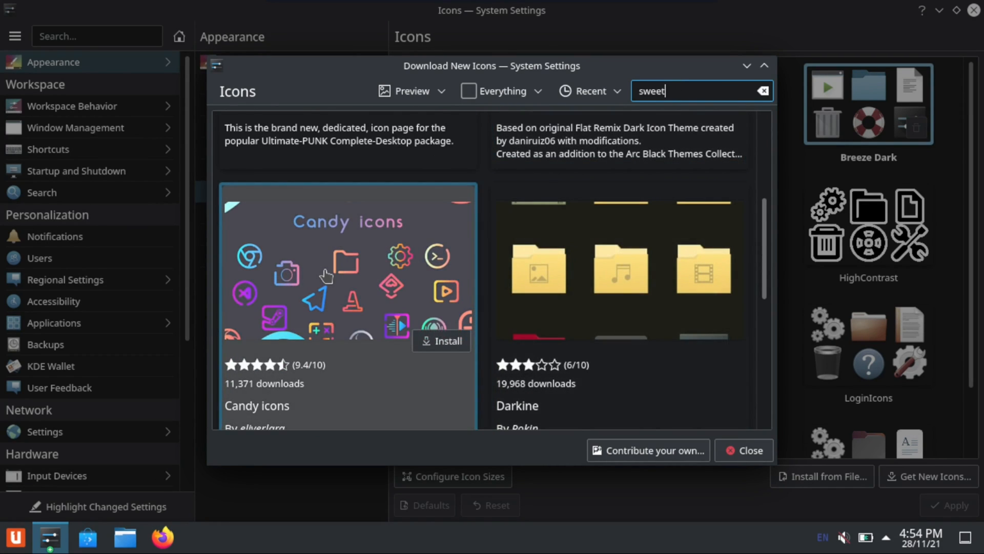
scroll(384, 256, down, 1)
click(306, 295)
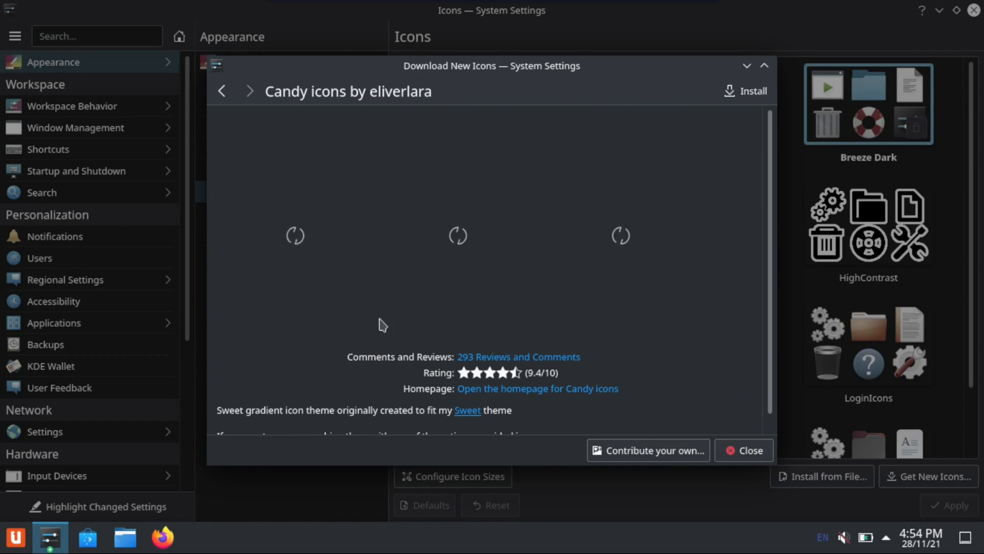
click(752, 93)
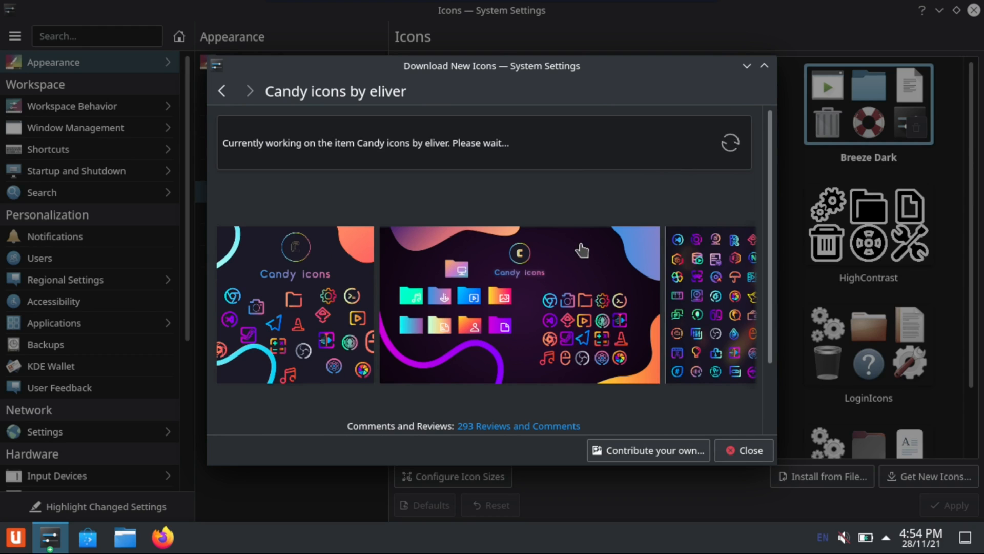
drag(551, 65, 586, 70)
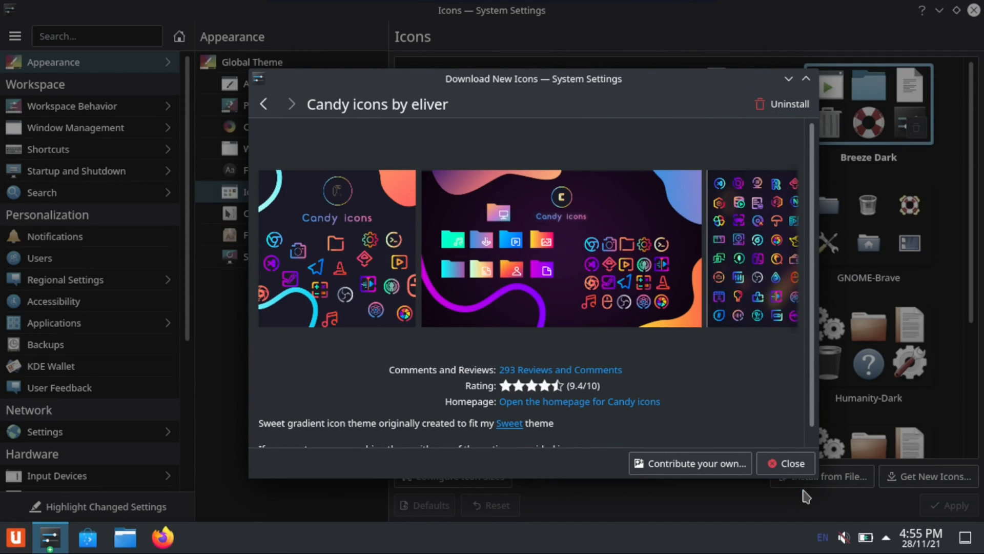
click(790, 463)
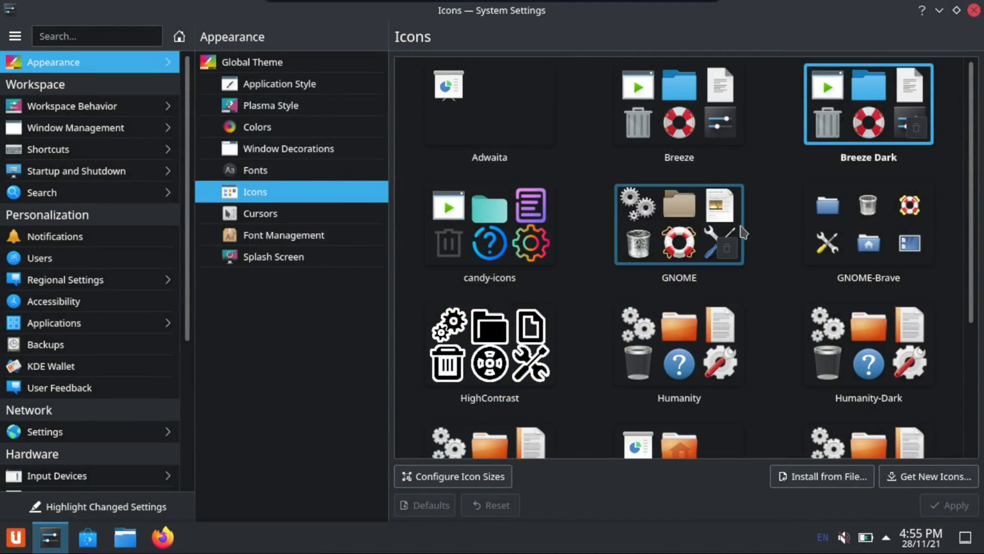
Apply the candy-icons theme and move the Firefox launcher ahead of the System Settings launcher in the panel
click(489, 228)
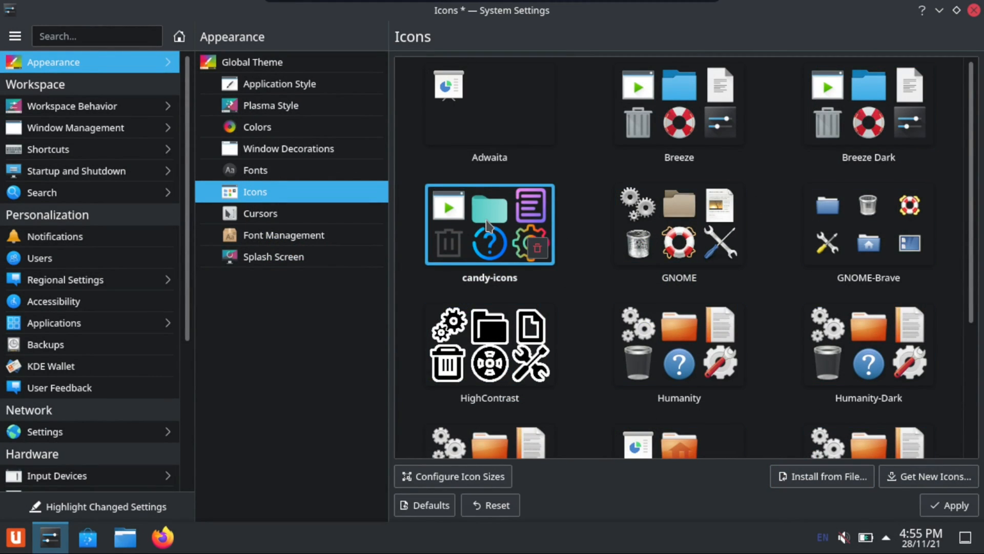
click(950, 505)
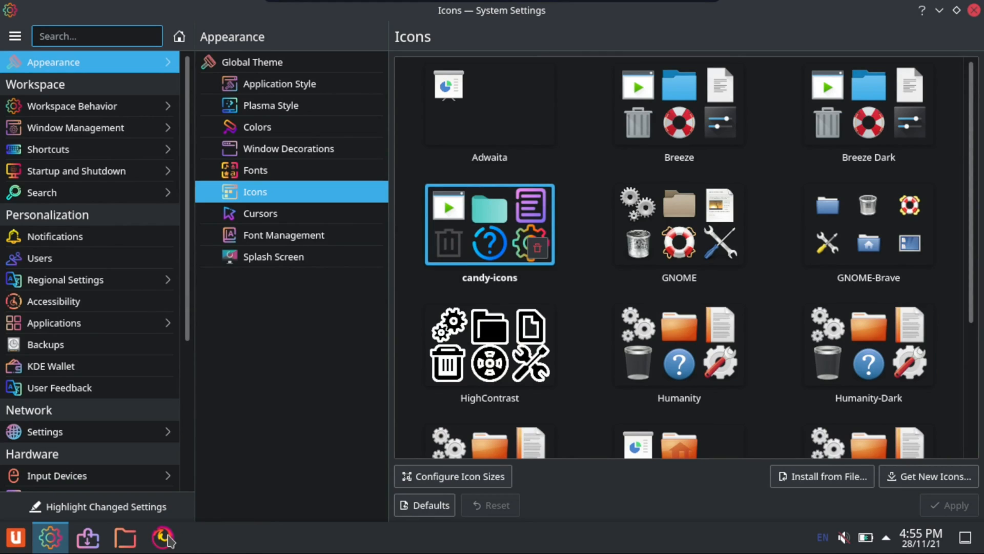
drag(166, 539, 50, 539)
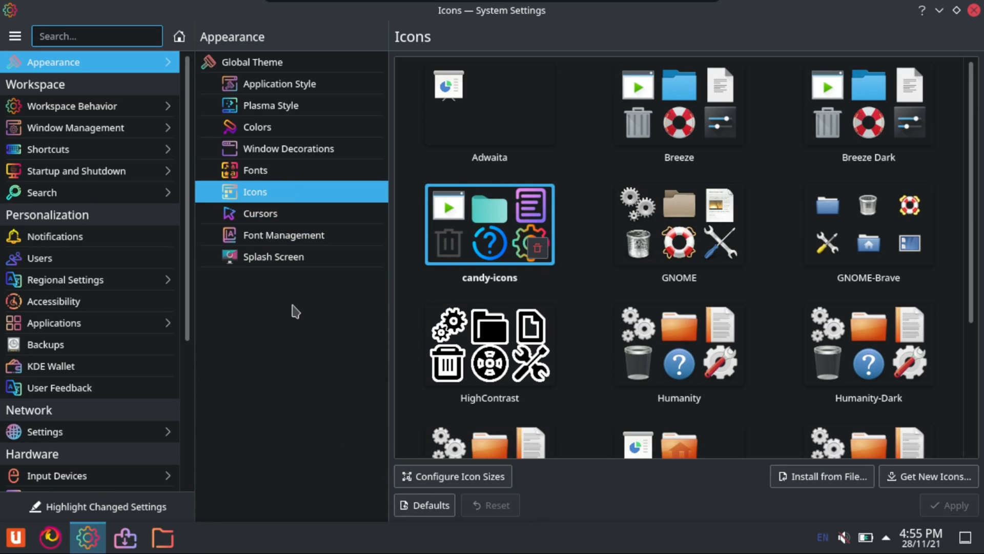
Apply the Breeze Light cursor theme
click(279, 213)
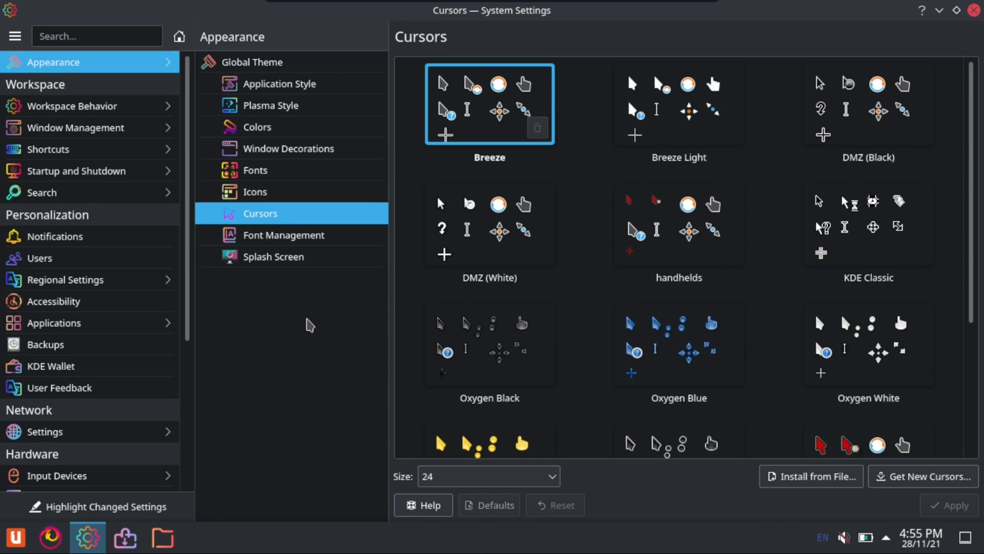
click(674, 102)
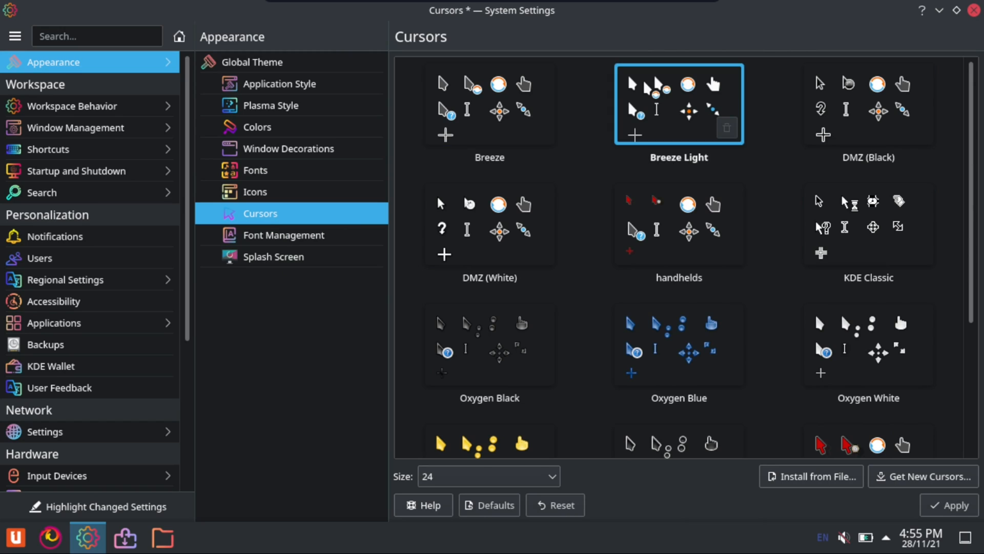
click(950, 505)
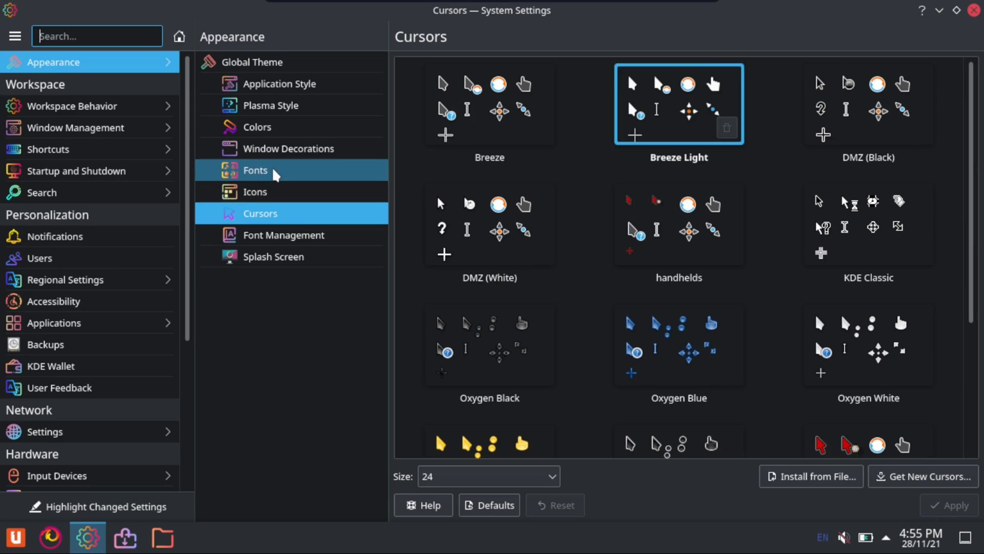
Search the downloadable window decorations for macOS, view the WhiteSur Aurorae details and return to the results
click(271, 148)
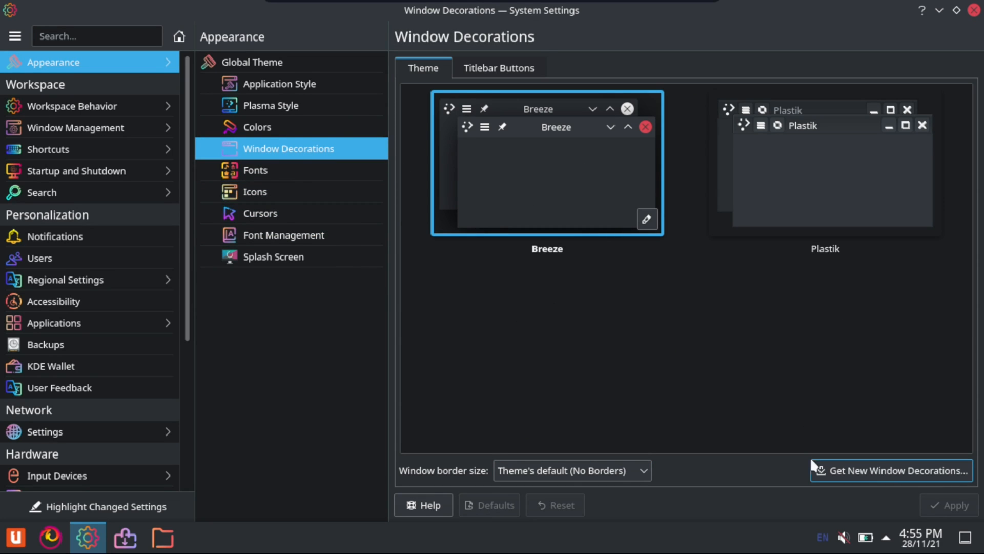
click(831, 469)
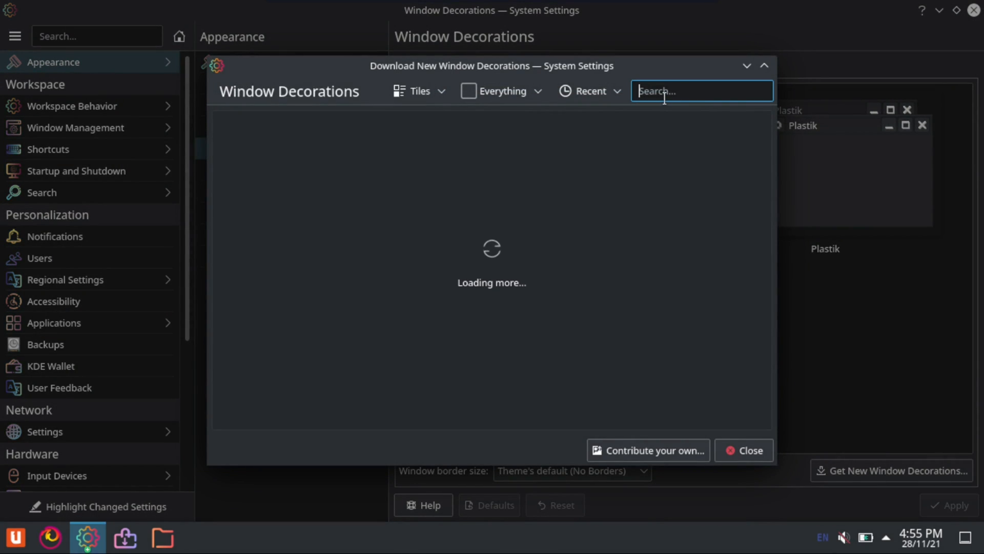
text(macOS)
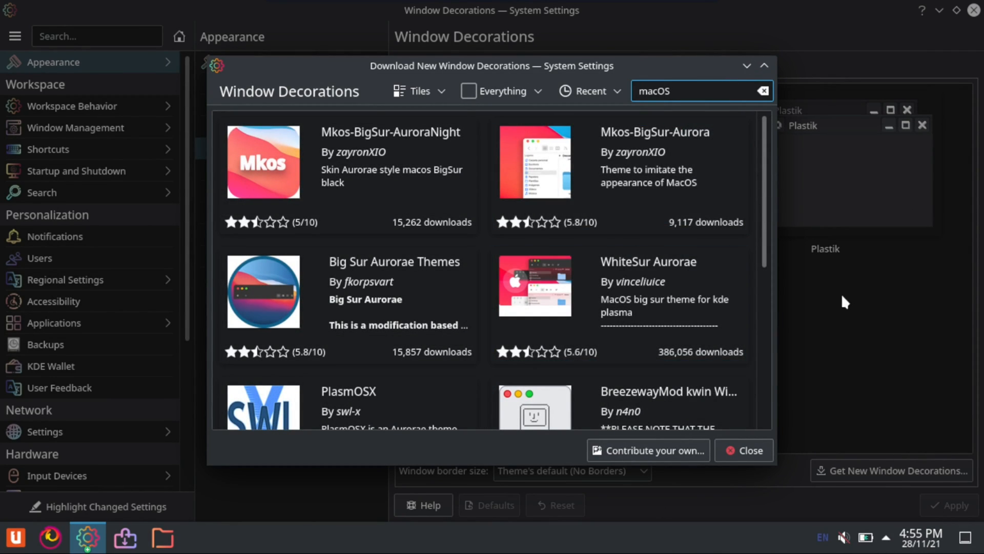
scroll(695, 297, down, 3)
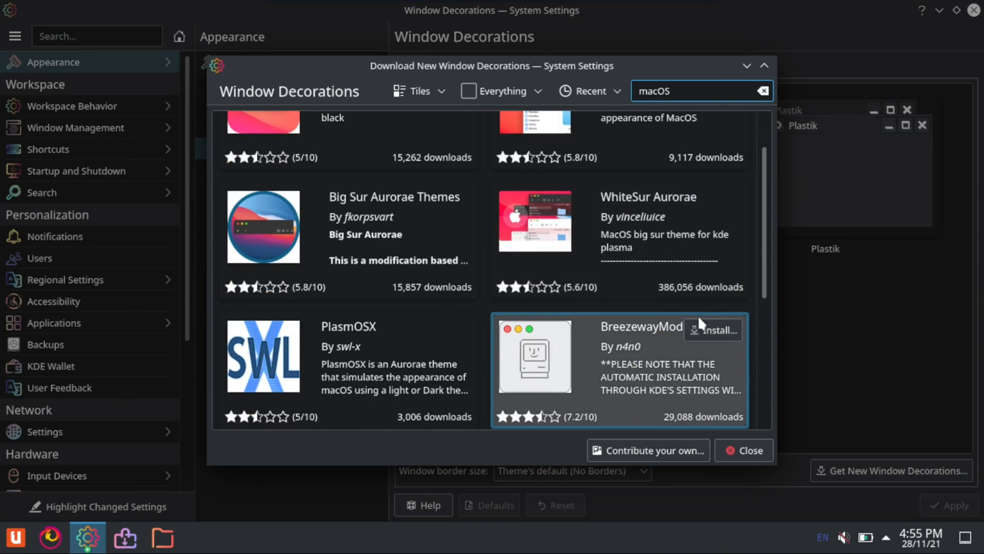
scroll(571, 333, up, 3)
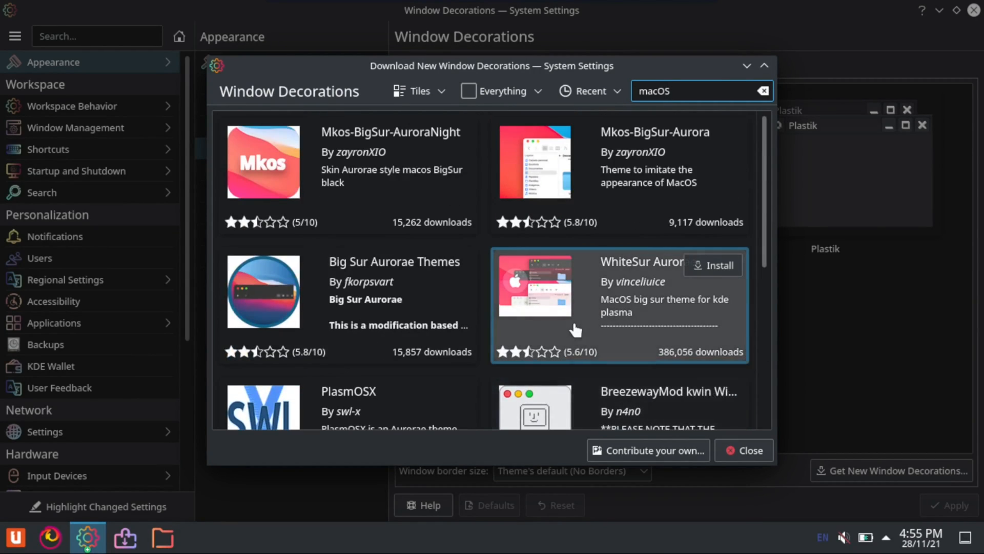
click(594, 302)
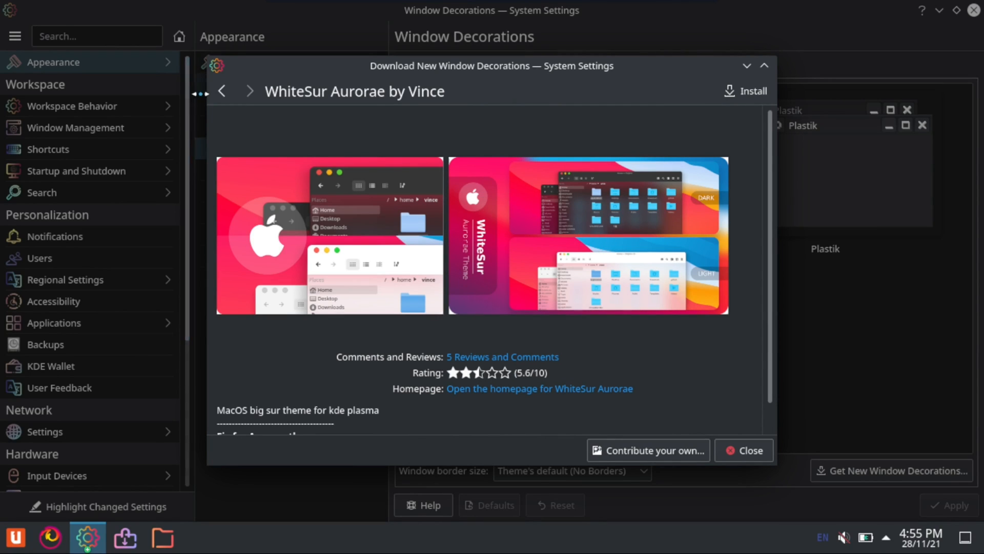
click(221, 92)
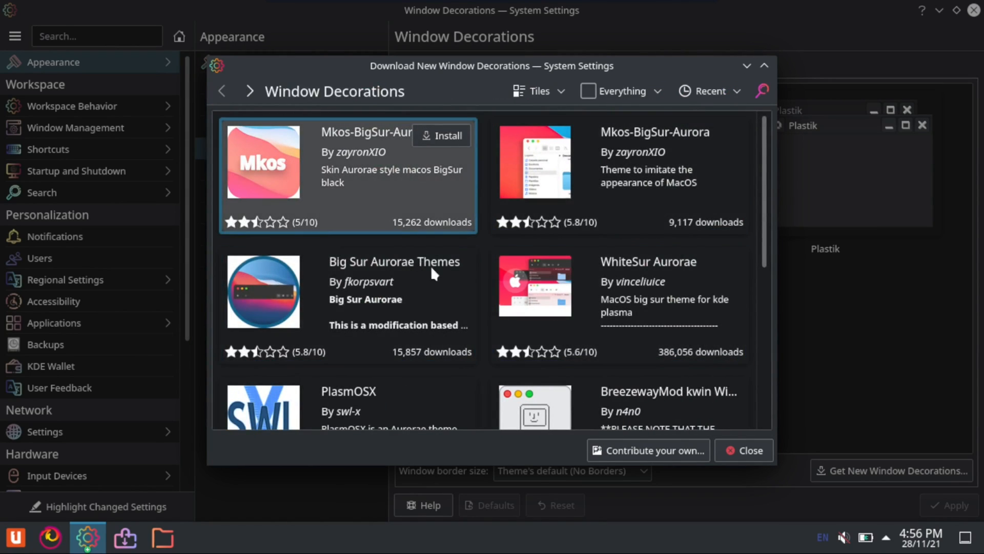
Sort the window decorations by most downloaded first and enlarge the light desktop preview of McMojave Aurorae
click(687, 85)
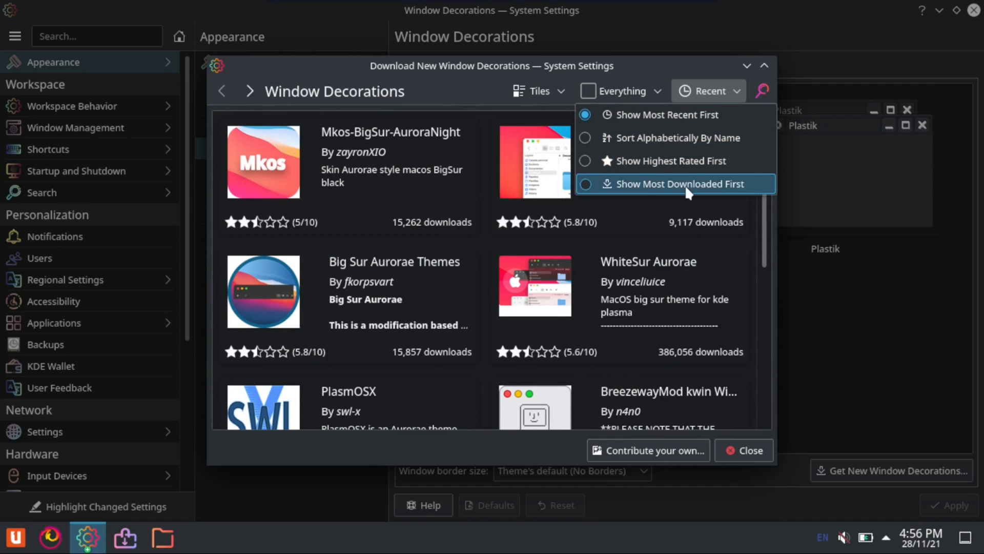
click(685, 185)
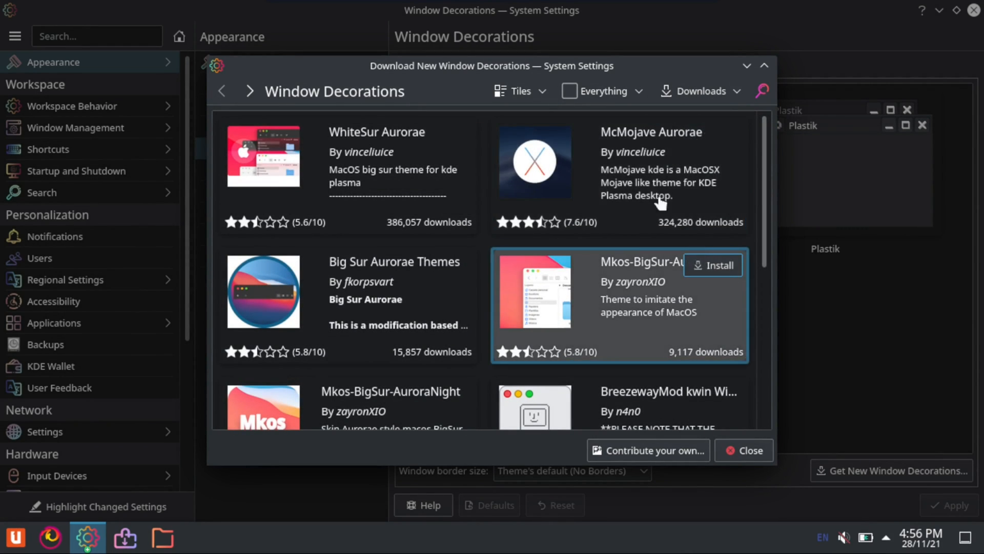
click(647, 168)
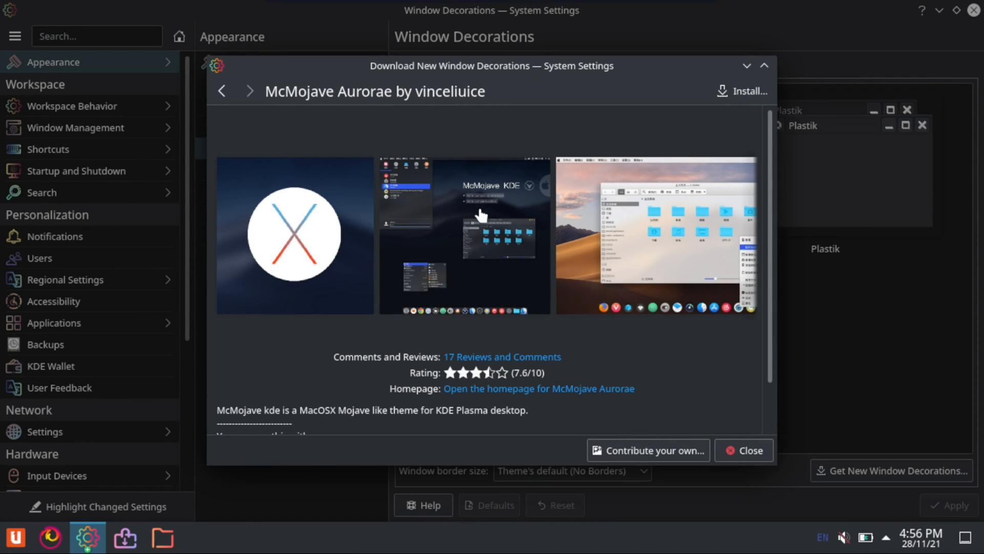
click(638, 234)
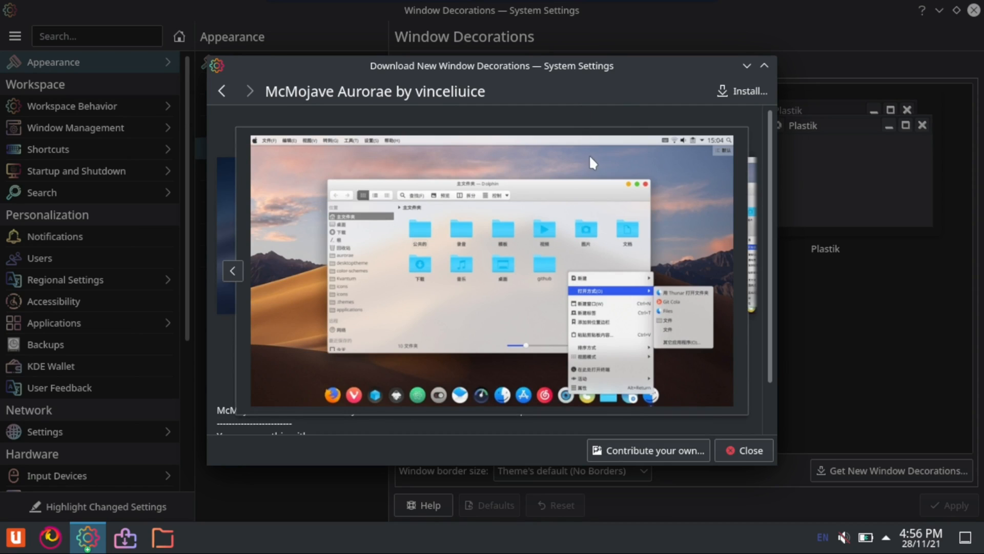
Install McMojave Aurorae from the 01-McMojave-20200229085341.tar.xz option and close the decoration downloads window
click(538, 122)
scroll(594, 343, down, 3)
scroll(766, 135, up, 3)
click(743, 95)
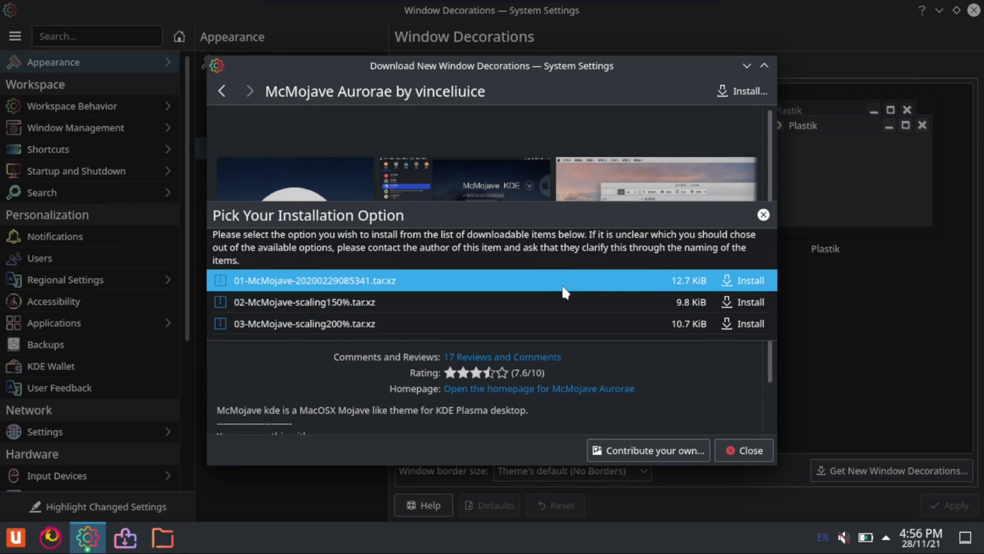
click(751, 280)
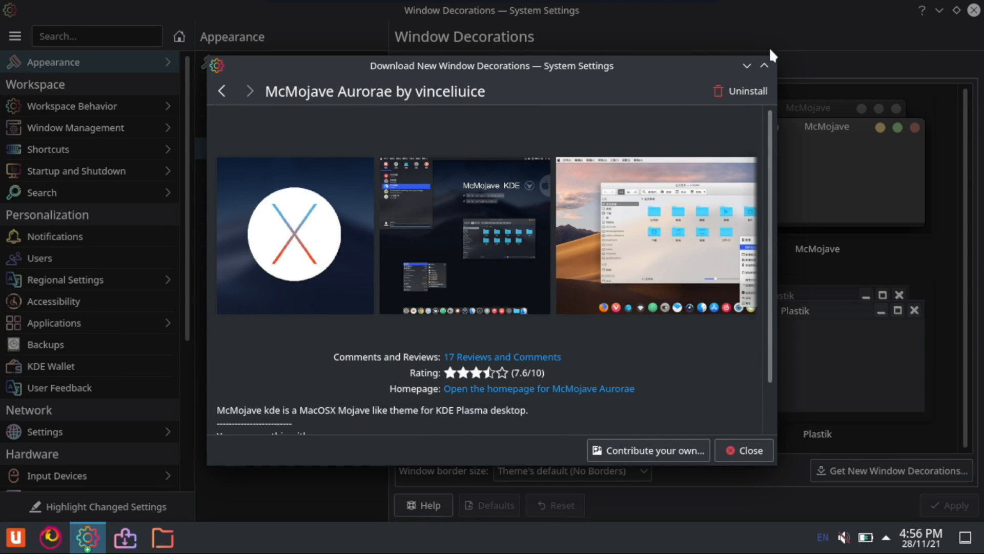
click(764, 64)
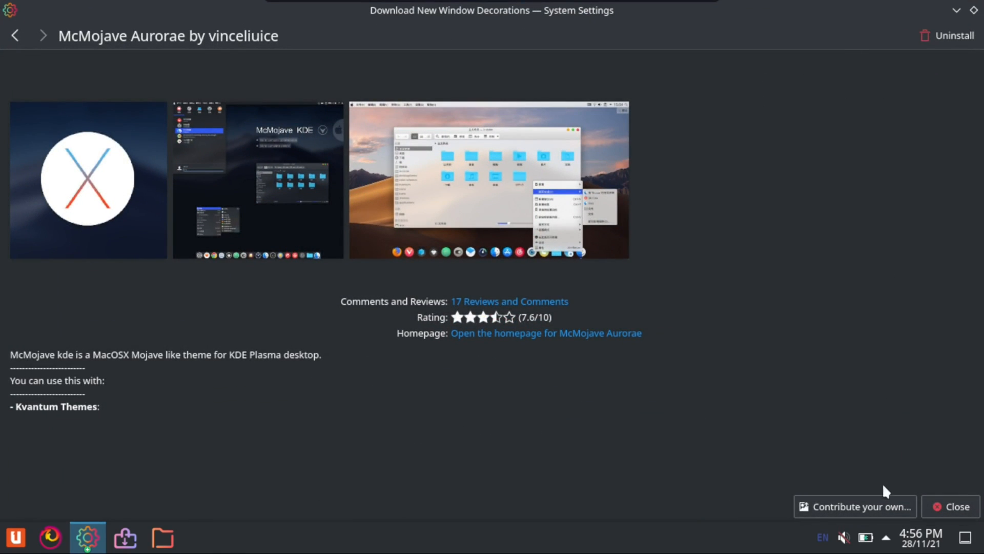
click(950, 506)
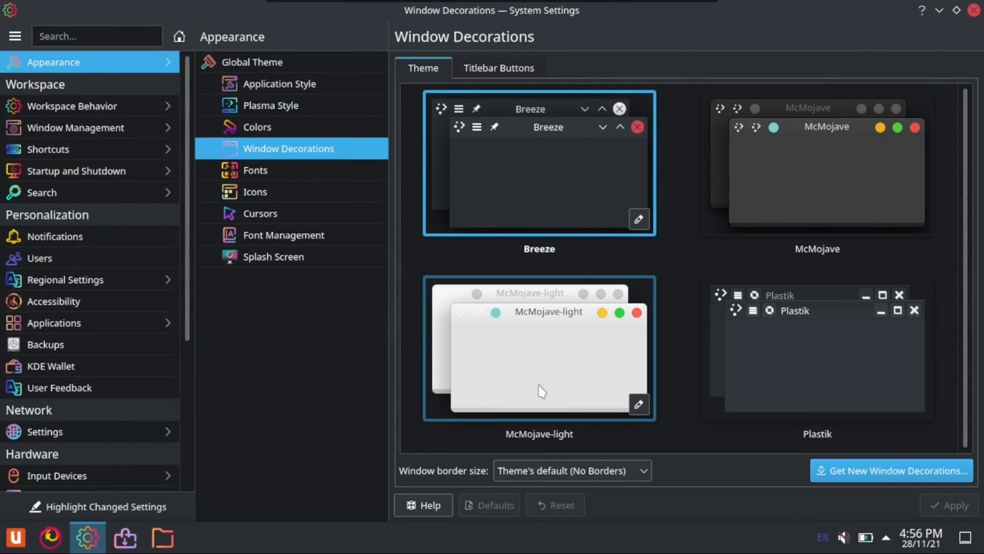
Apply the dark McMojave window decoration theme and maximize the System Settings window
click(811, 169)
click(949, 505)
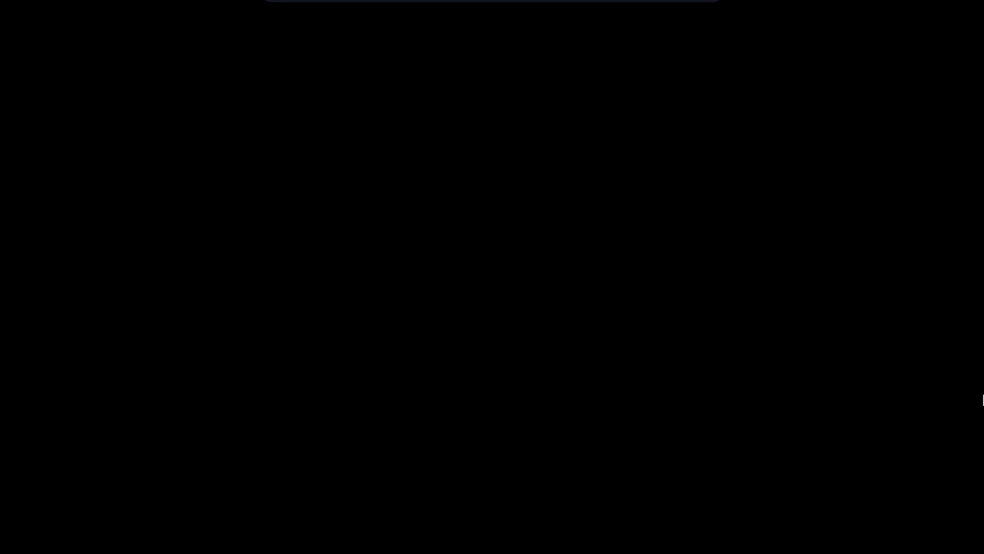
drag(540, 8, 487, 3)
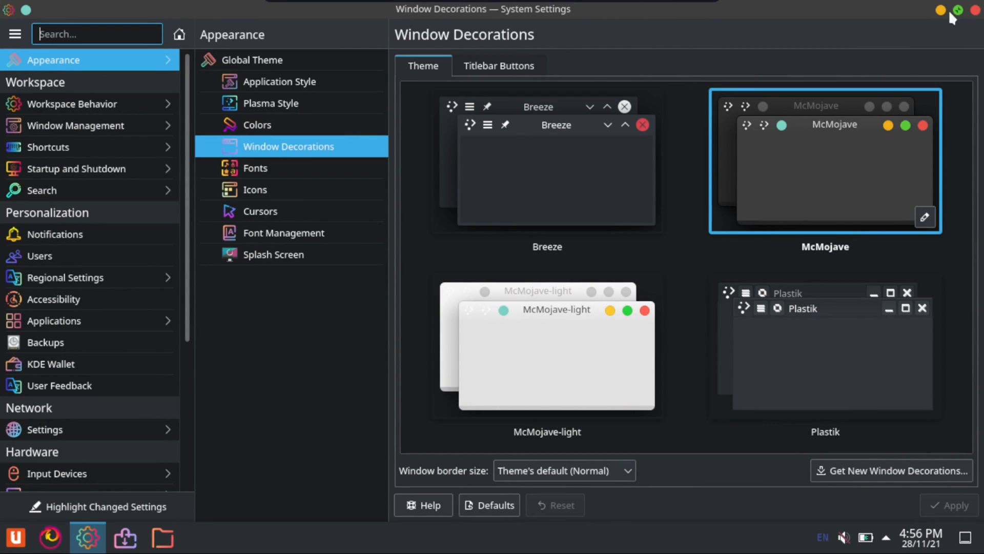
Open Firefox to check the new window decoration on it and close the browser
click(2, 538)
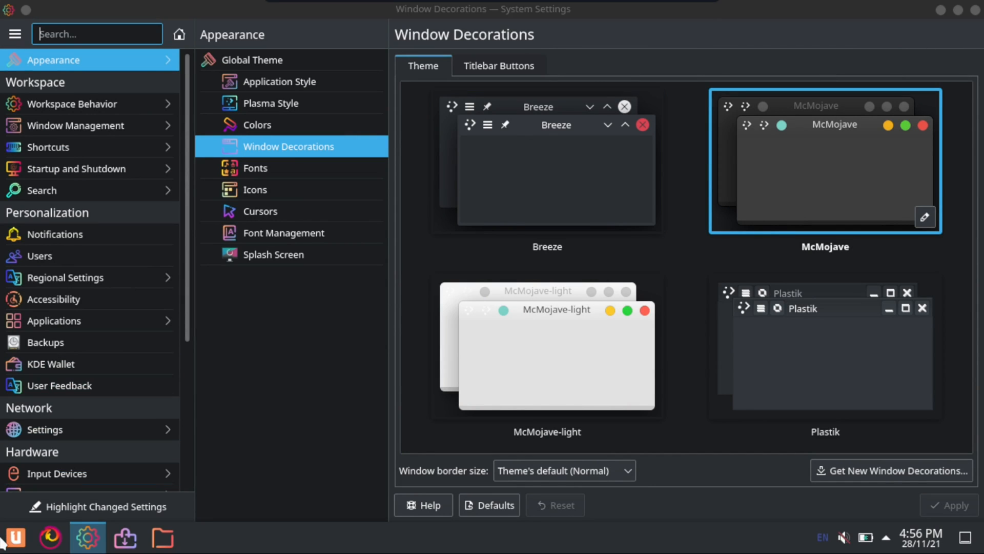
click(6, 542)
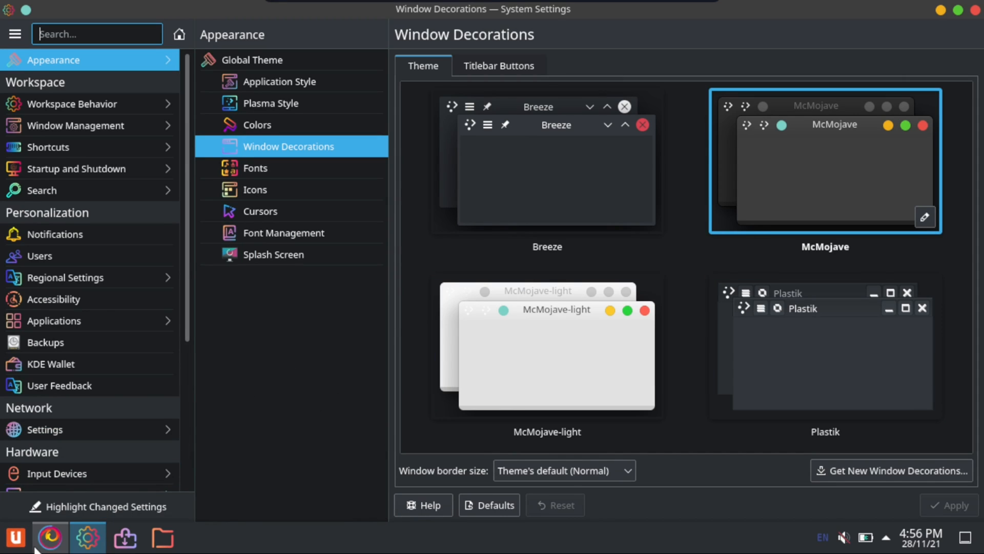
click(50, 537)
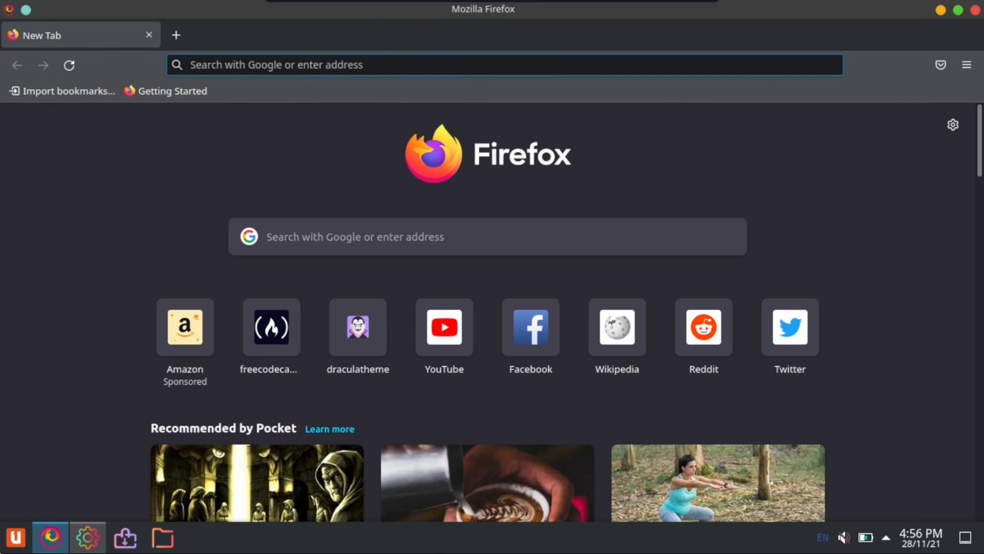
click(976, 10)
Search the application launcher for konsole, open the Konsole terminal and maximize its window
click(10, 541)
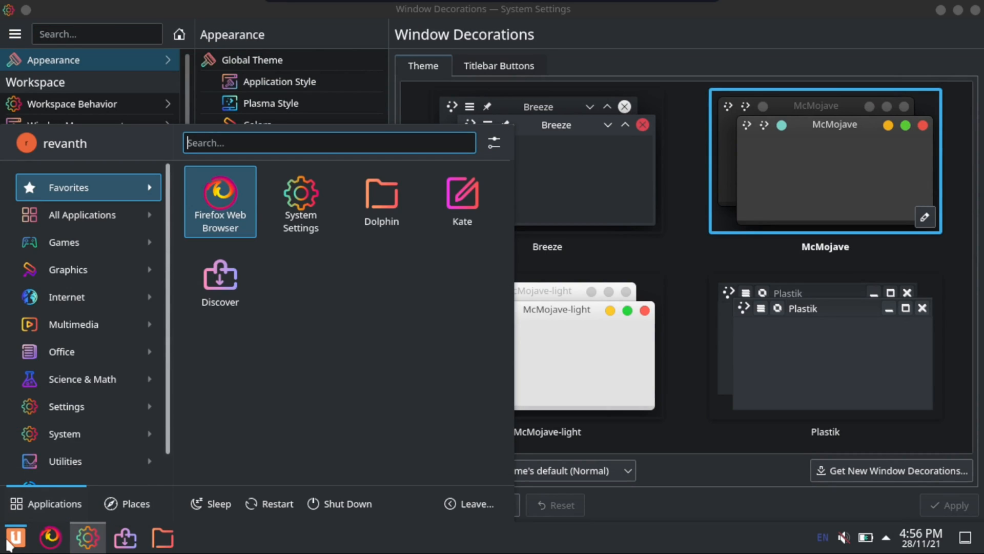
text(konsole)
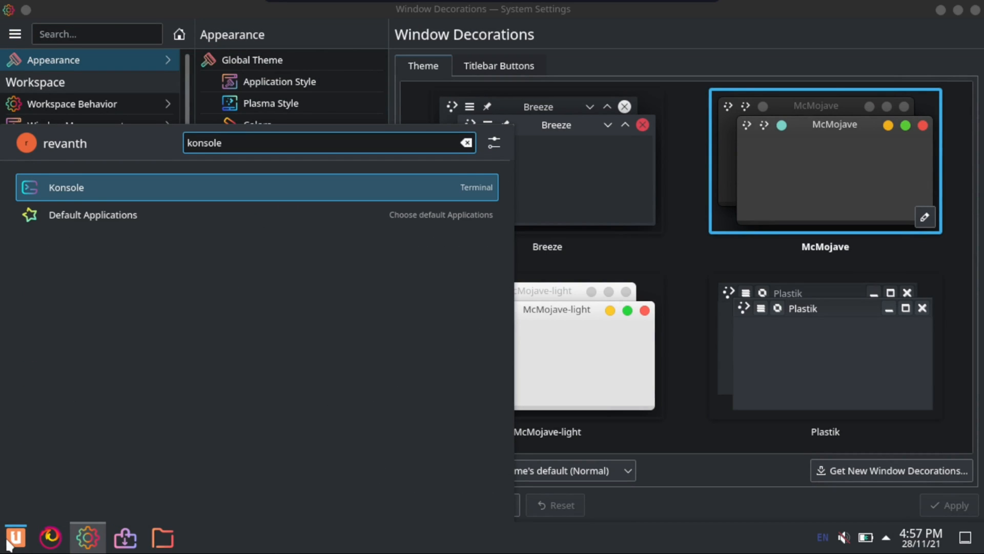
key(Return)
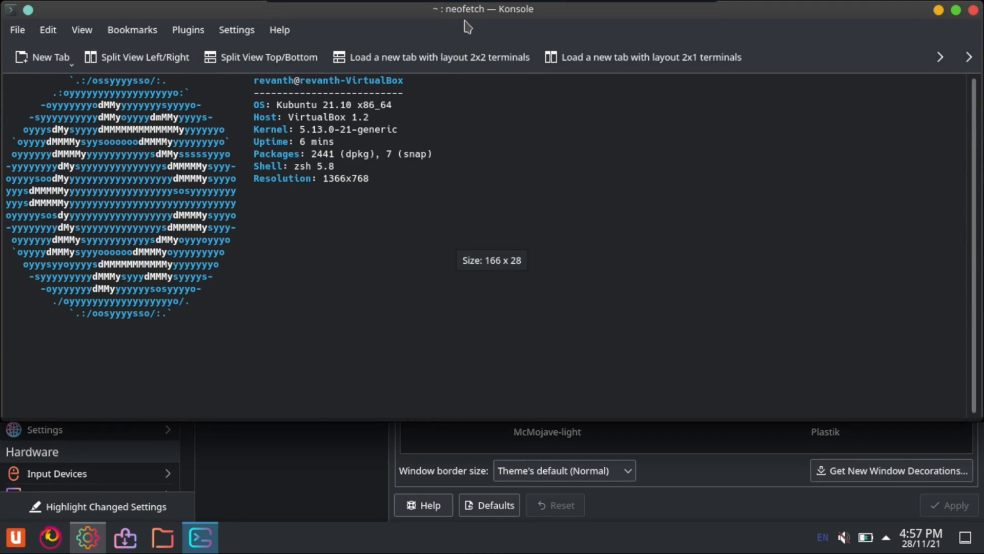
mouse_move(460, 4)
mouse_down()
mouse_move(459, 37)
mouse_move(445, 0)
mouse_up()
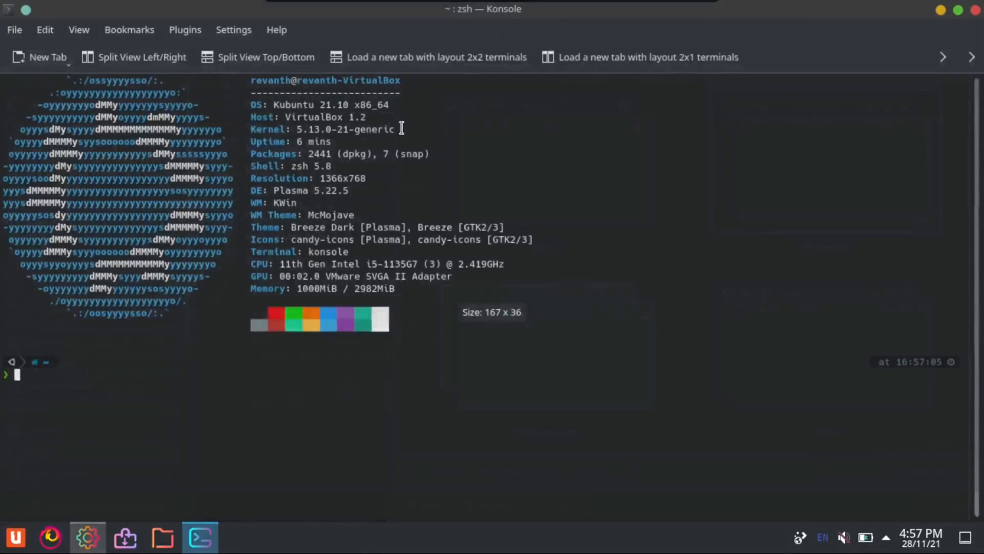
Enlarge the terminal text several times and clear the terminal output
key(ctrl+plus)
key(ctrl+plus)
key(ctrl+plus)
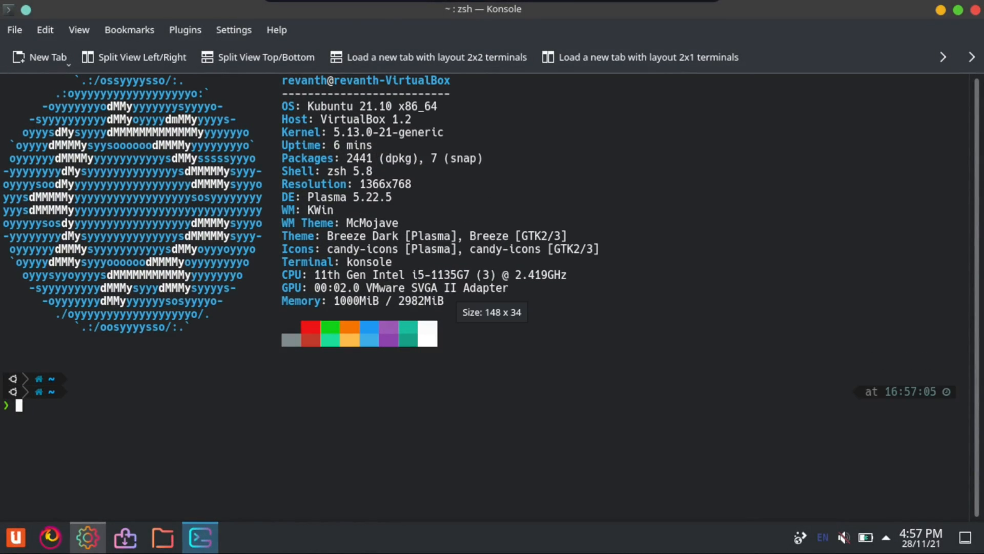
text(clear)
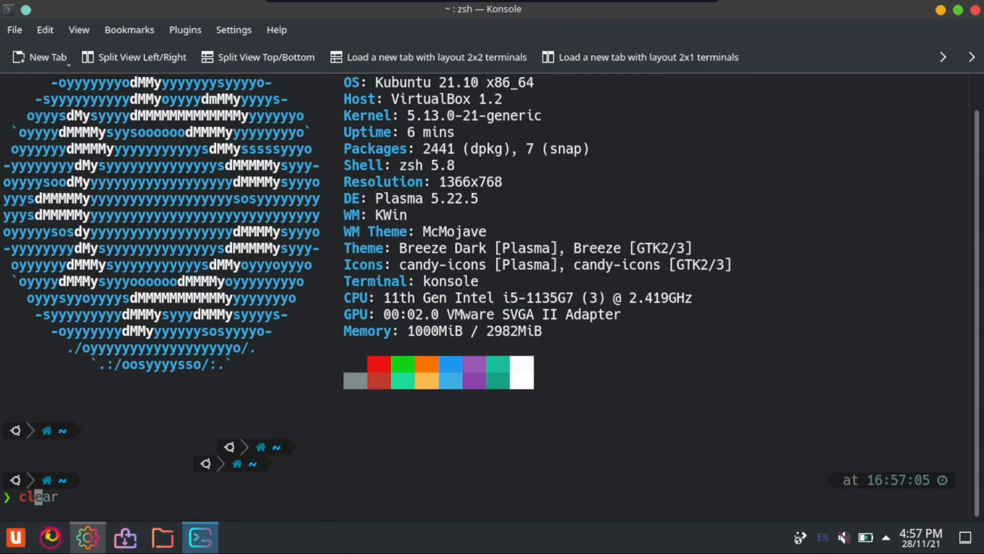
key(Return)
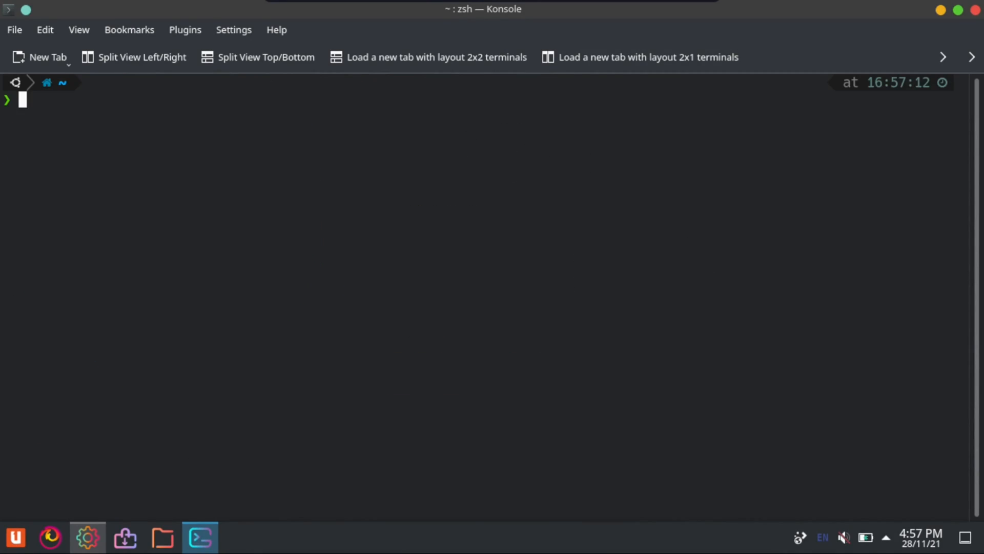
key(ctrl+plus)
text(clear)
key(Return)
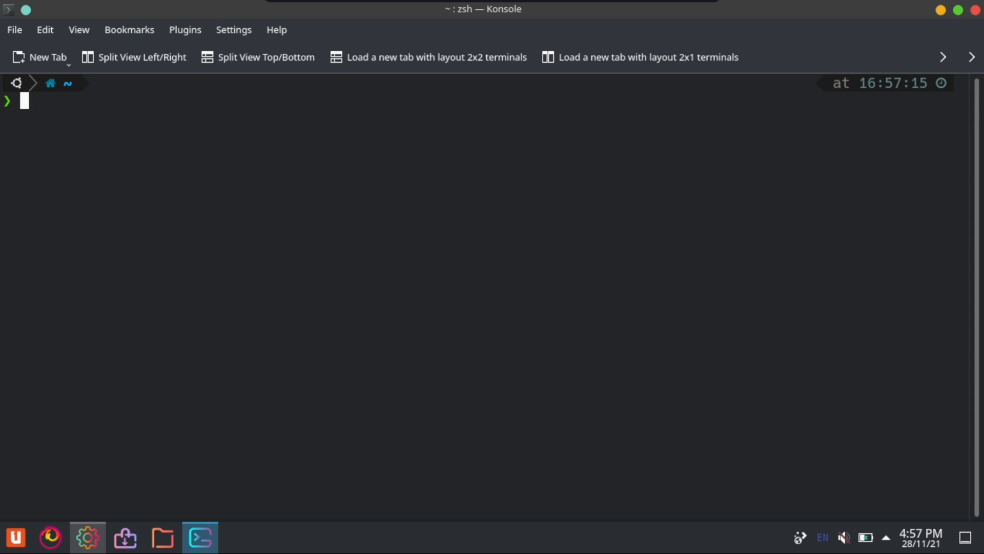
Install compton with "sudo apt install compton", entering the account password and accepting the installation, and close the terminal
text(sdo)
key(BackSpace)
key(BackSpace)
text(udo apt install)
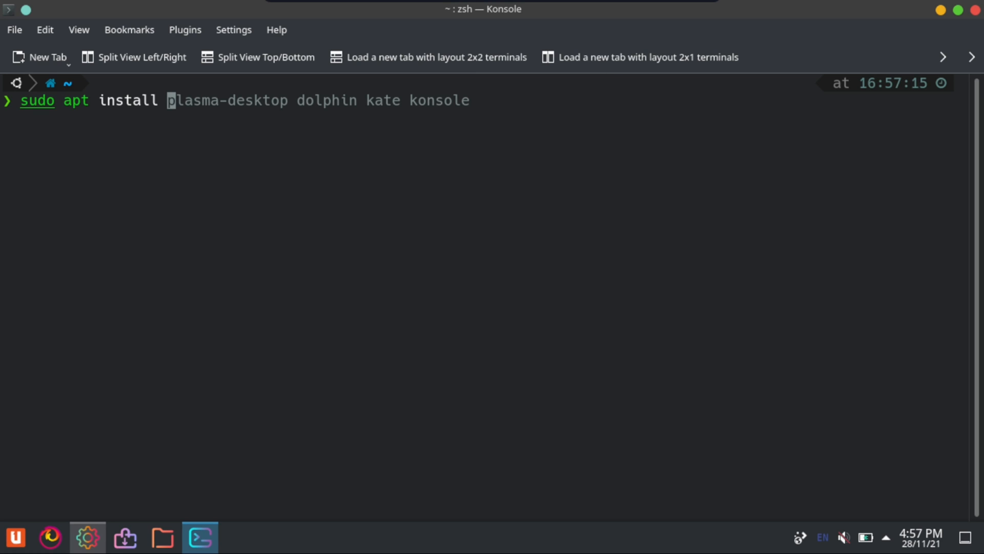
text(compton)
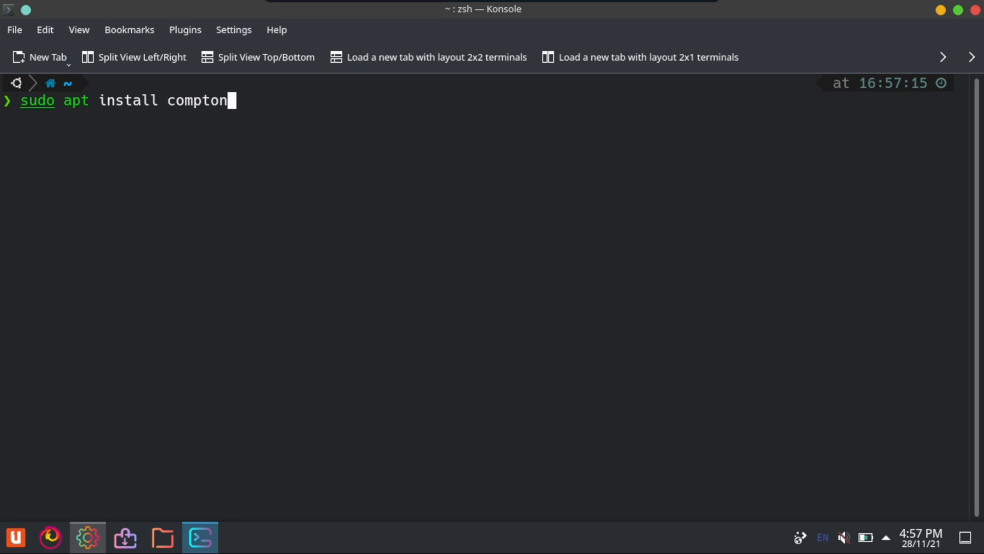
key(Return)
key(Return)
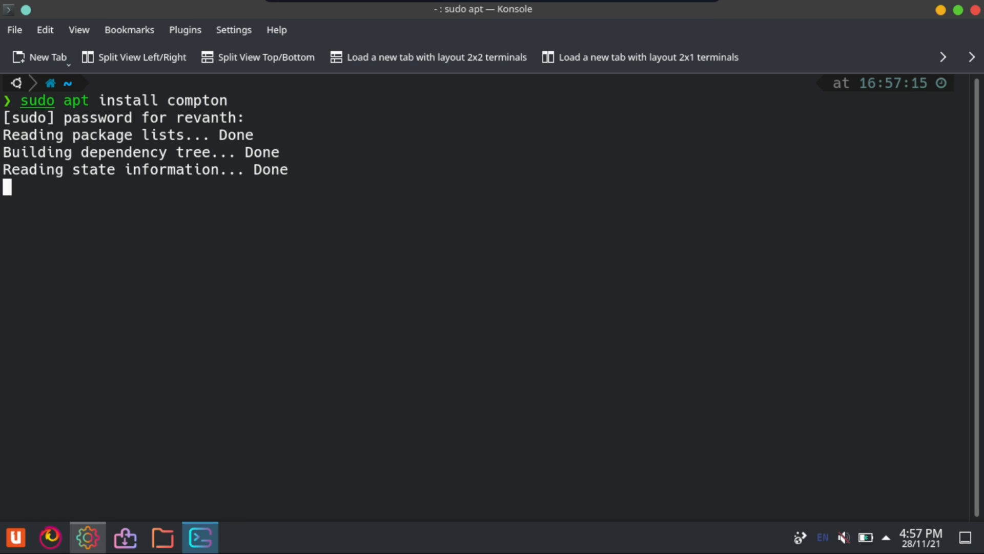
key(Return)
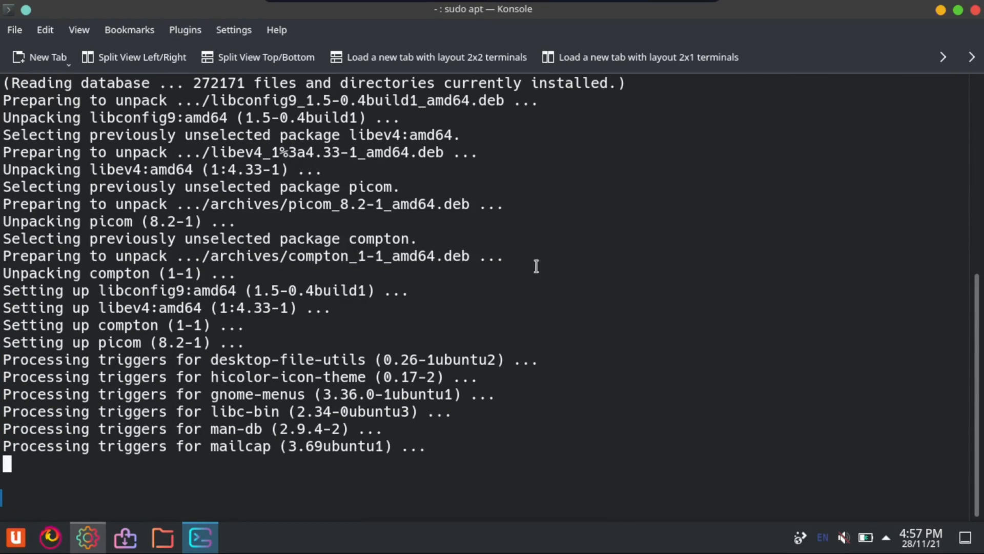
click(975, 11)
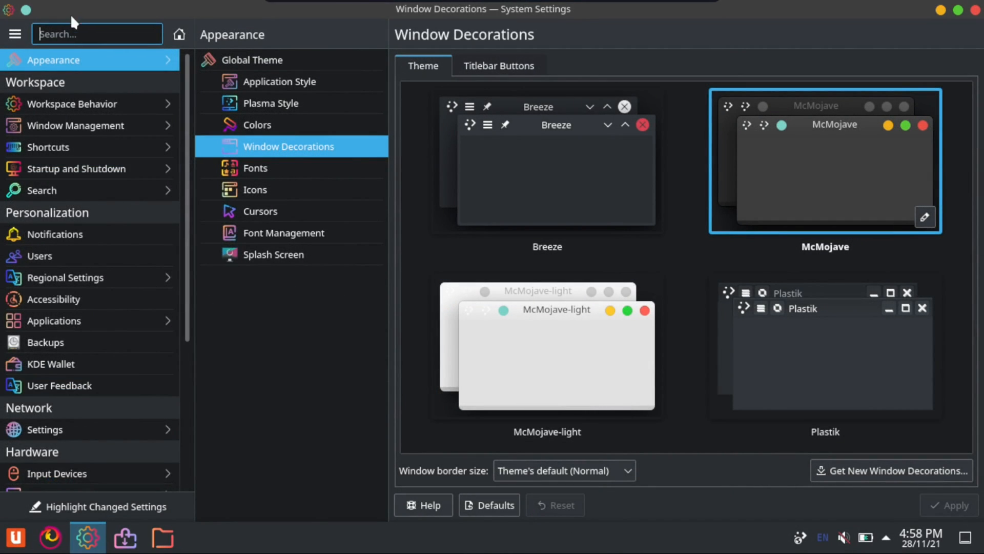
Search the system settings for "compo" and open the Compositor page, keeping the compositor enabled on startup
text(compo)
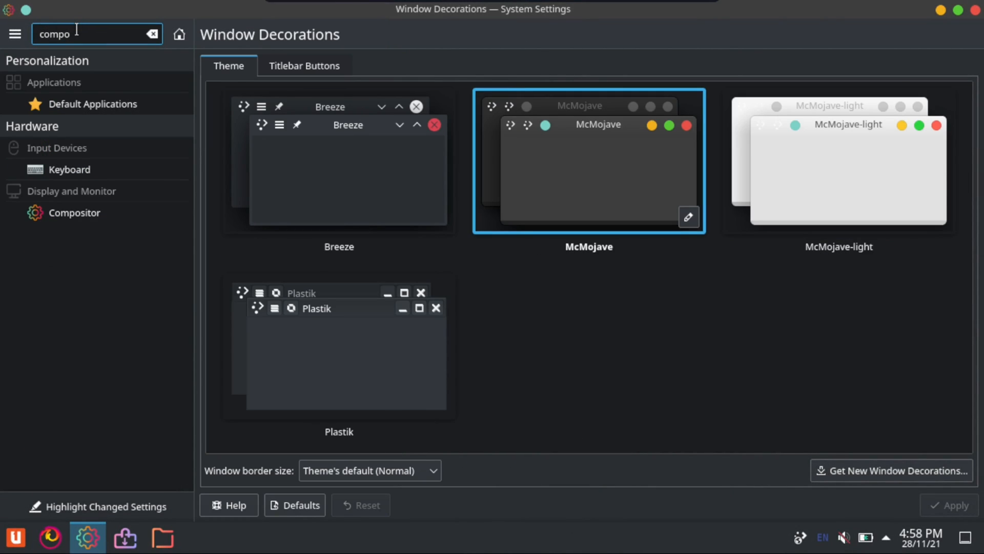
click(61, 213)
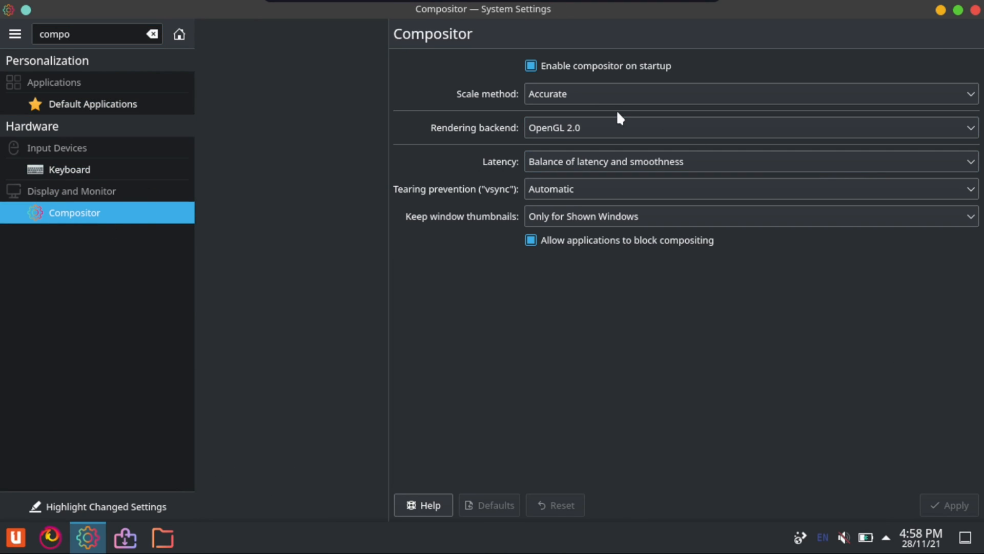
click(527, 65)
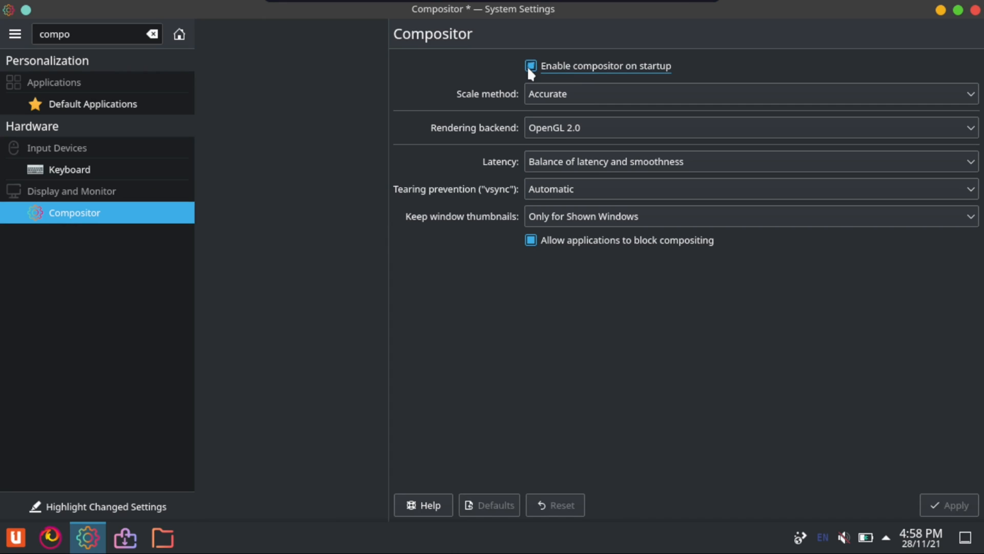
click(527, 66)
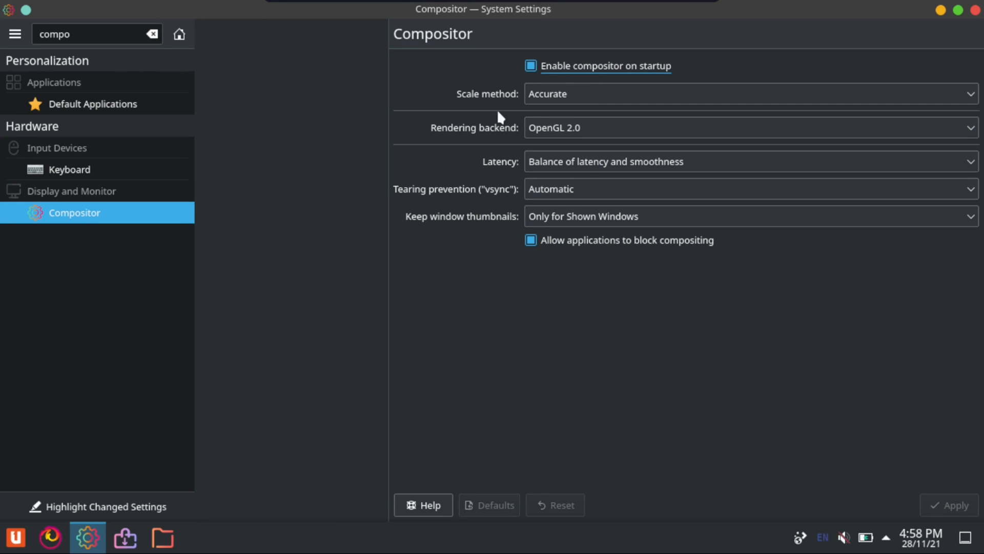
Set the compositor's scale method to Smooth and its rendering backend to OpenGL 3.1
click(594, 93)
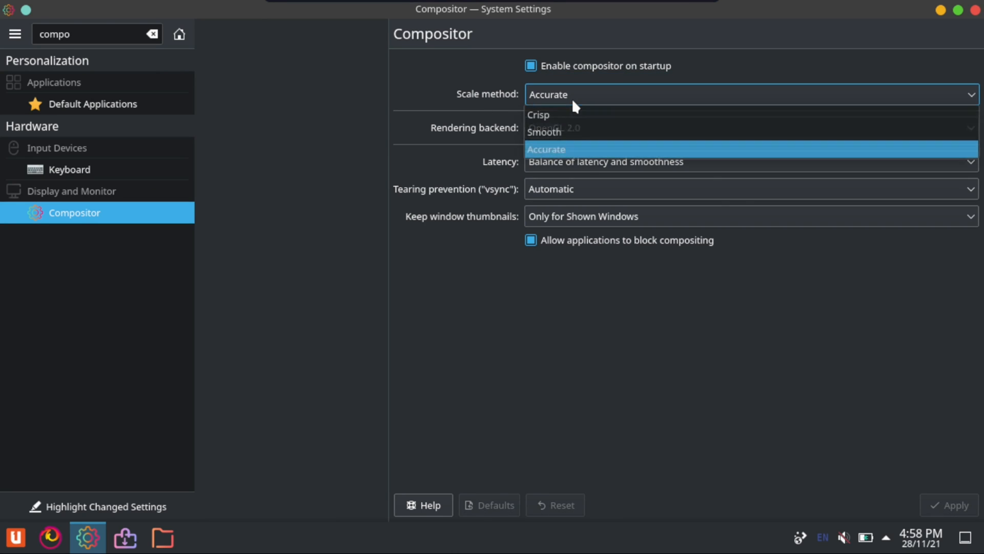
click(547, 132)
click(552, 126)
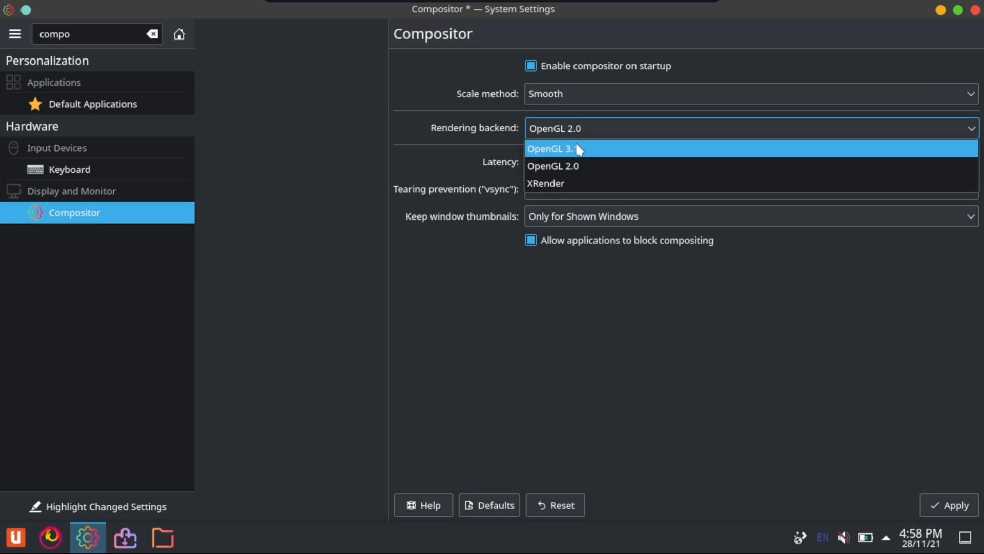
click(575, 147)
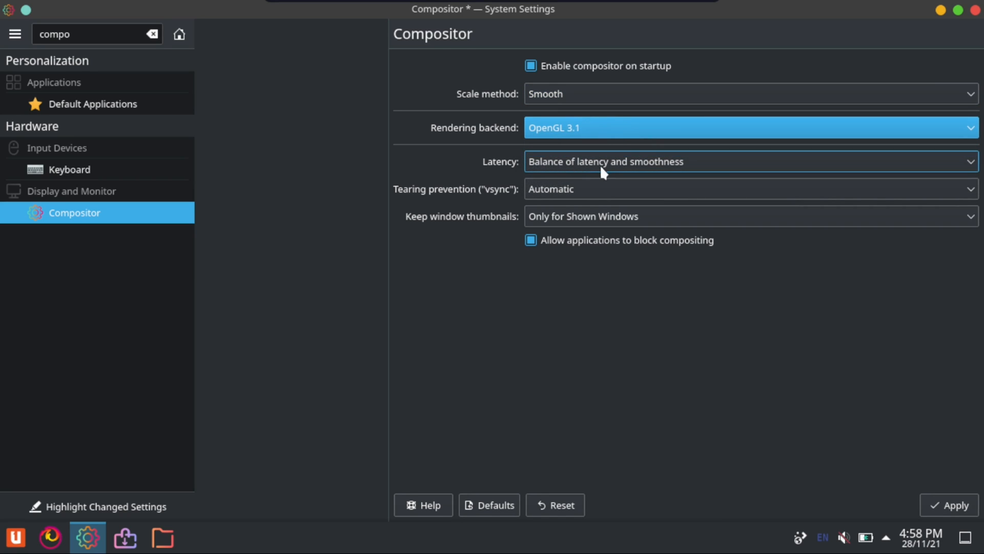
Set the compositor's latency to Force smoothest animations
click(598, 164)
click(613, 241)
click(592, 166)
click(597, 252)
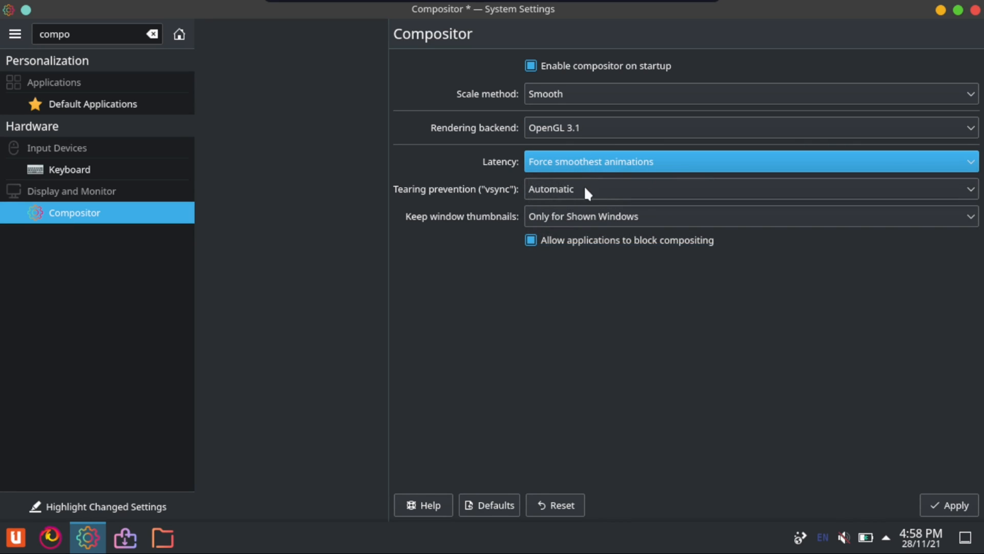
Review the tearing prevention, window thumbnail and scale method options, keeping Automatic, Only for Shown Windows and Smooth
click(587, 190)
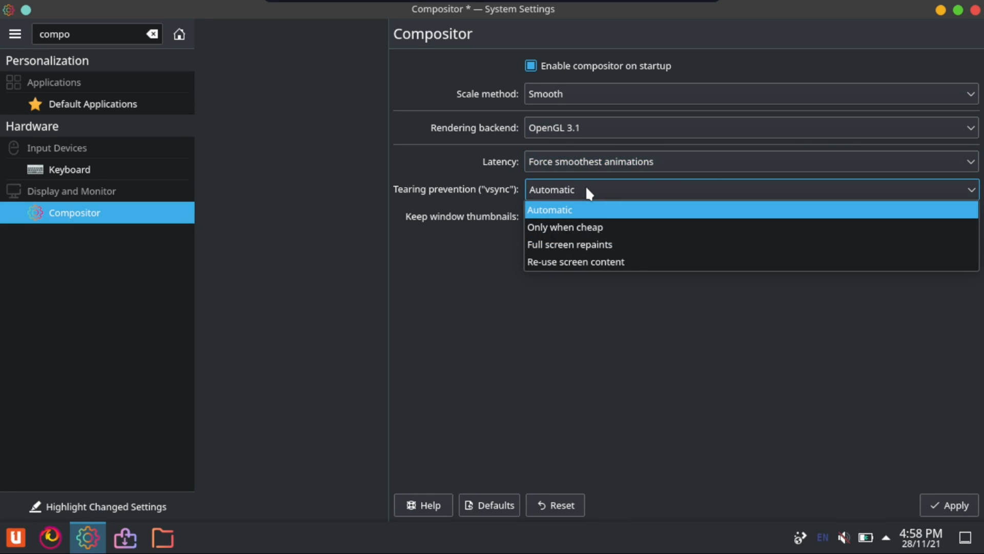
click(588, 191)
click(588, 192)
click(589, 207)
click(578, 217)
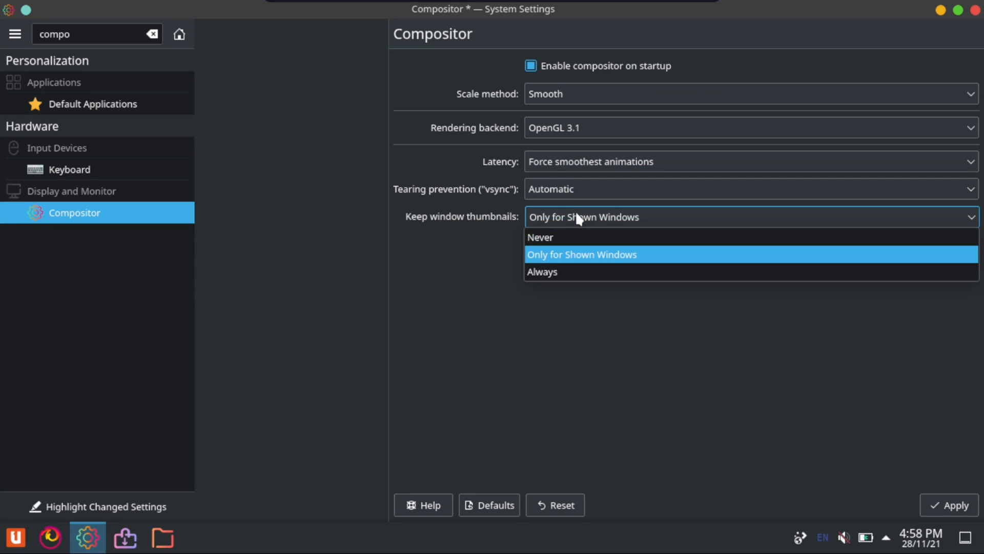
click(578, 213)
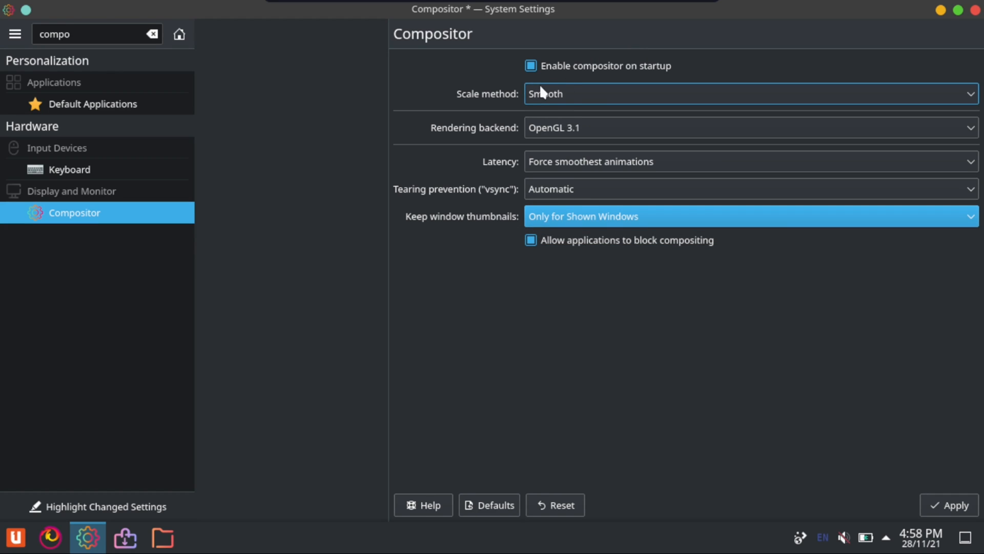
click(578, 94)
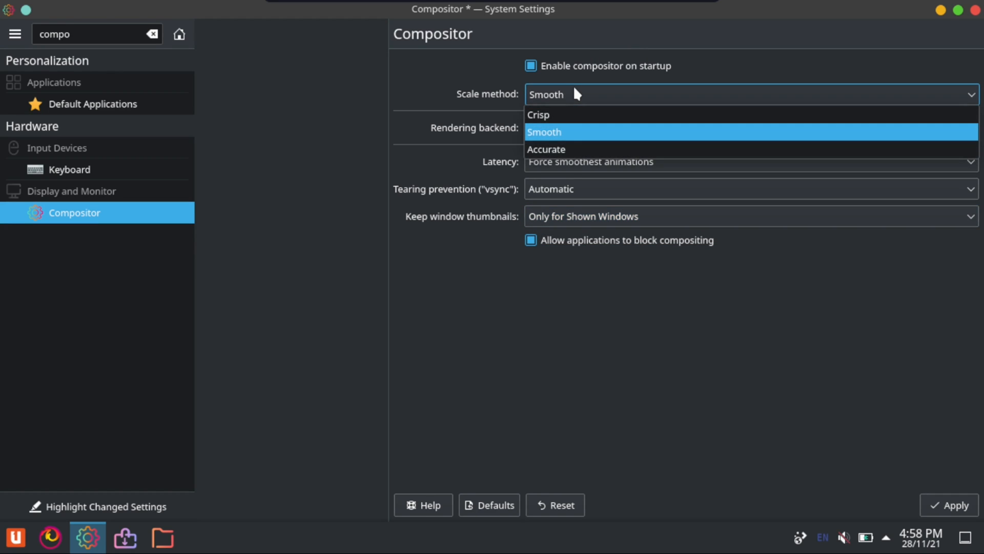
click(558, 128)
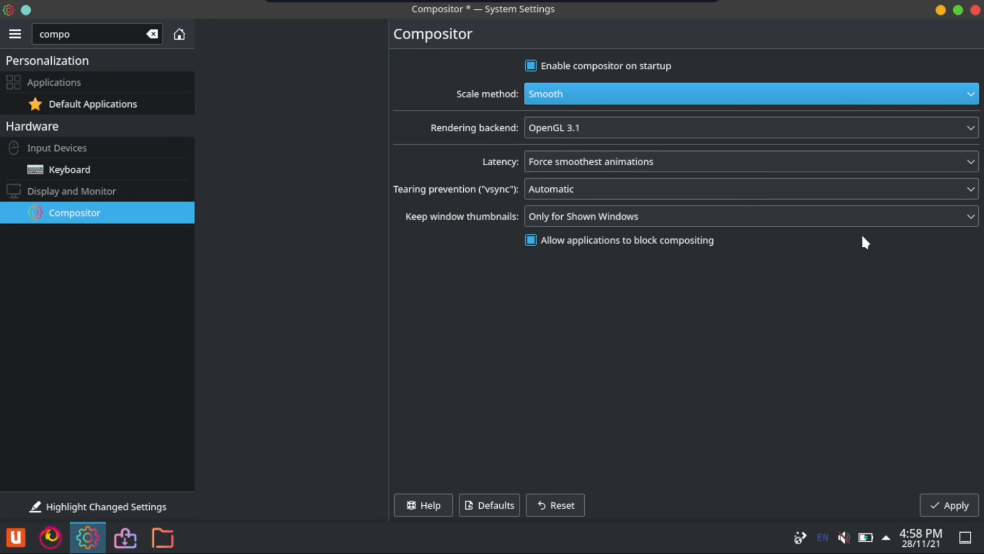
Apply the changed compositor settings
click(966, 514)
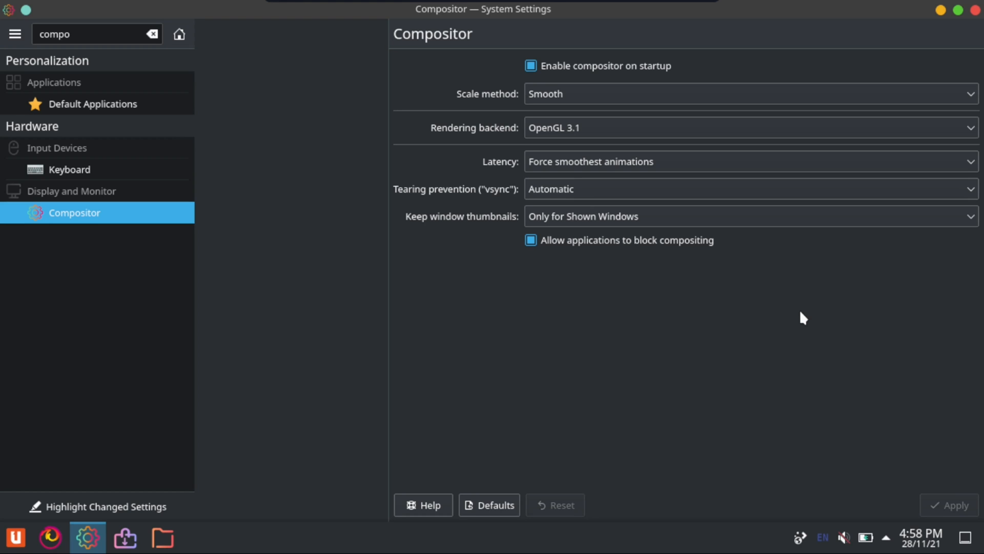
click(16, 536)
click(16, 536)
Clear the settings search and open the Appearance category
double_click(96, 33)
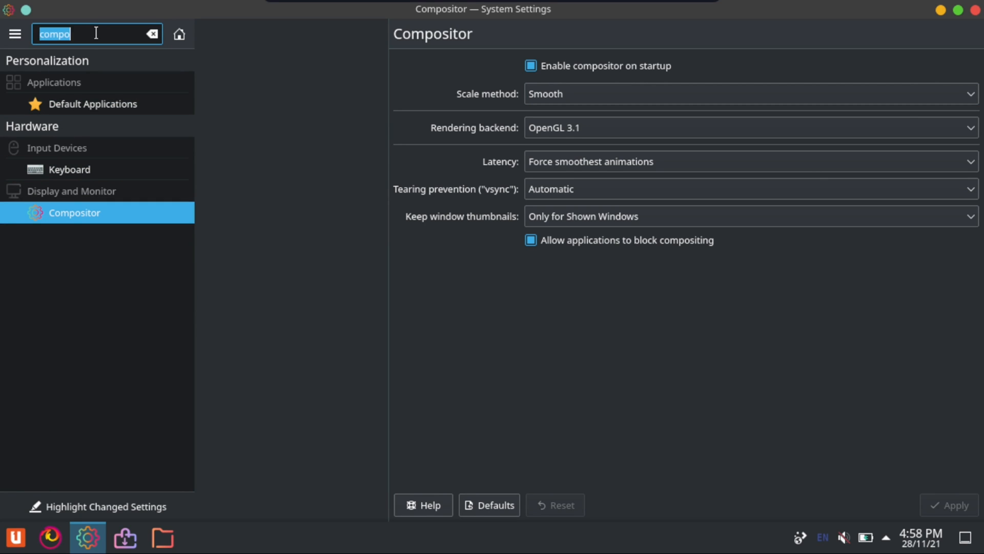
key(BackSpace)
scroll(78, 357, up, 1)
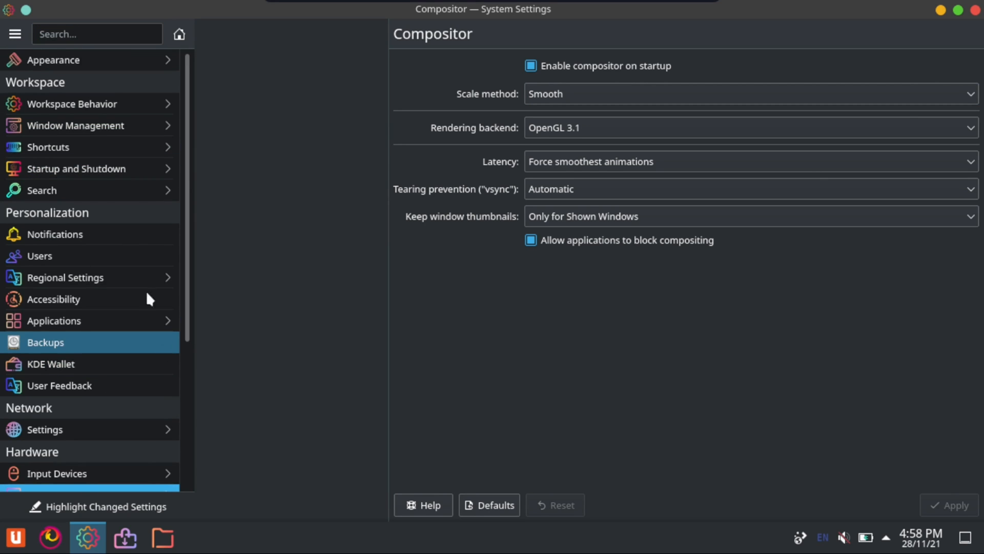
click(70, 60)
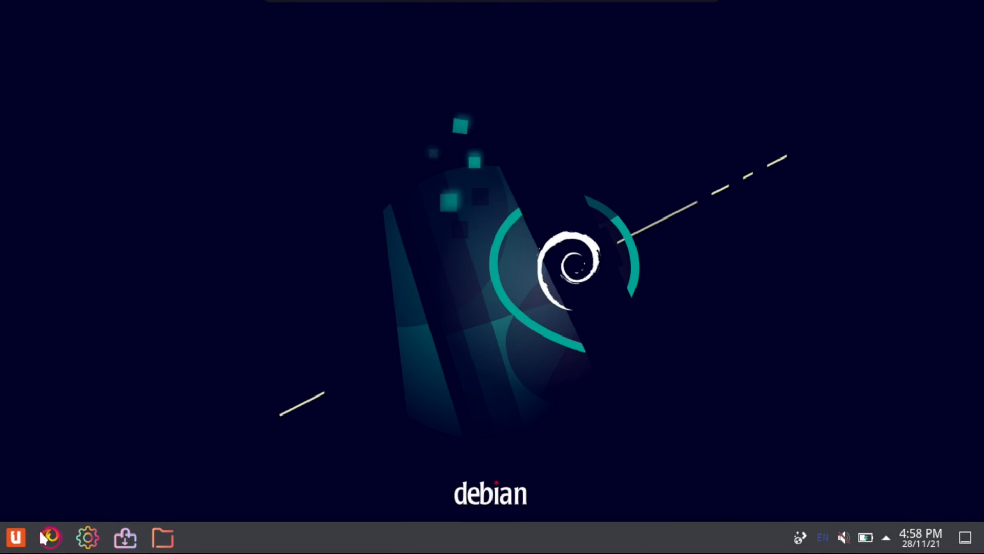
Reopen System Settings and show the Application Style page under Appearance
click(15, 537)
click(301, 197)
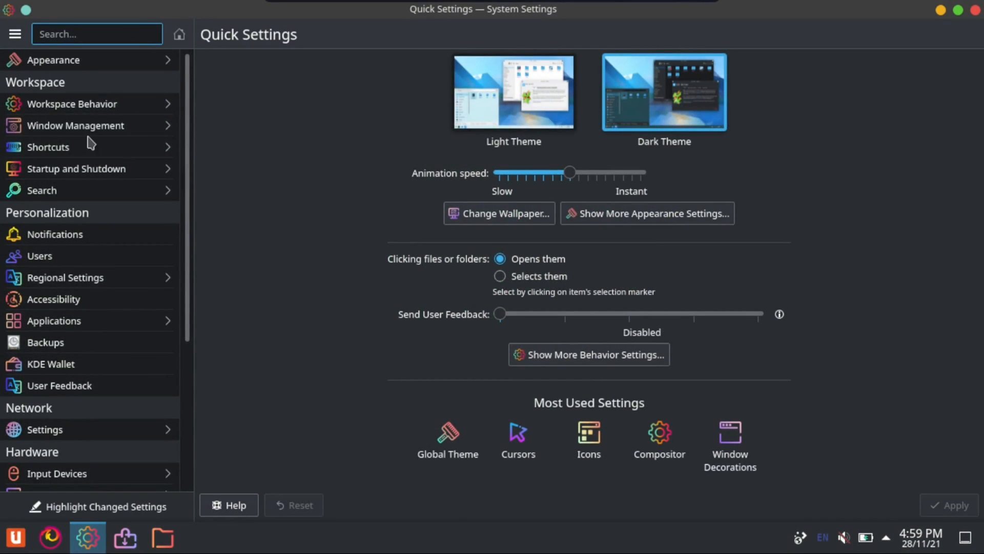
click(79, 63)
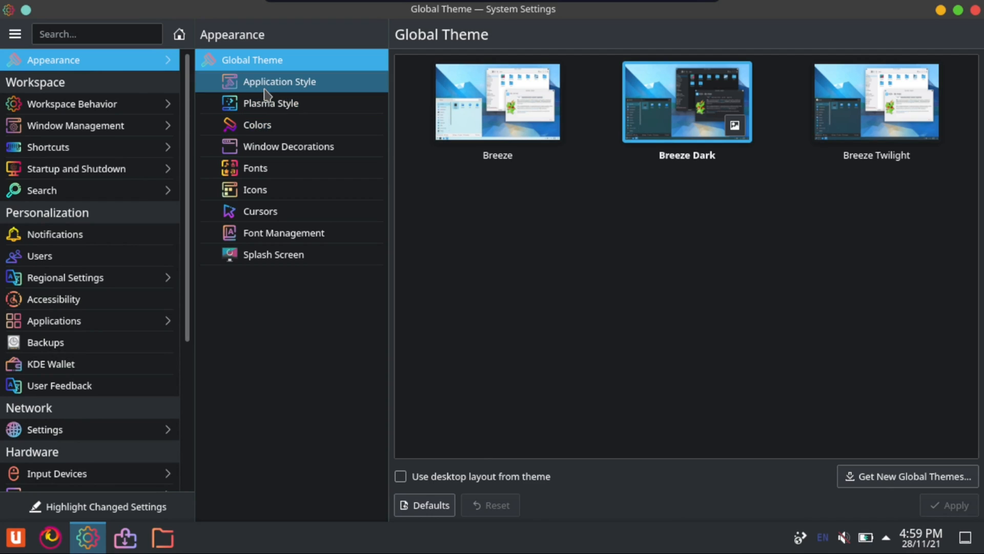
click(265, 92)
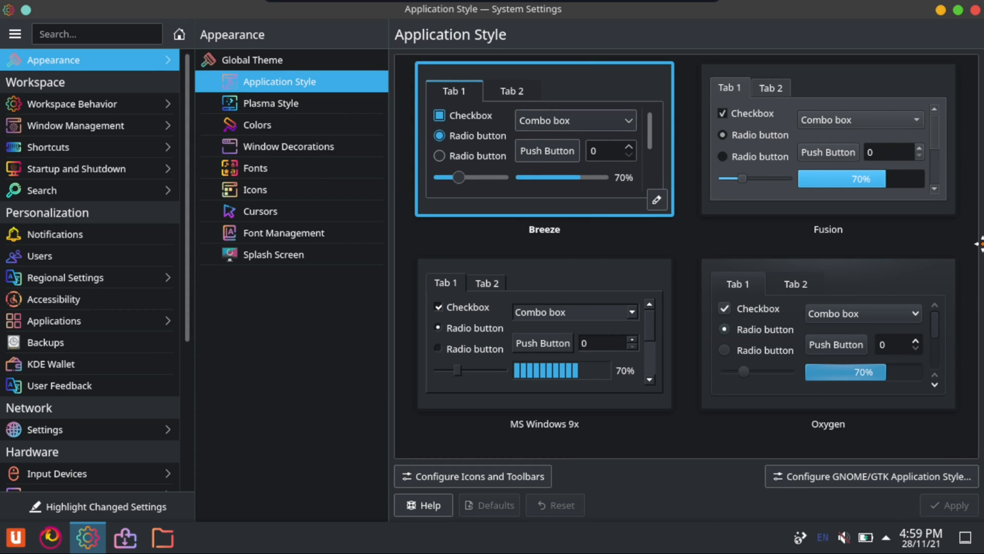
Select the Fusion application style and apply it
key(super+Right)
drag(911, 25, 608, 4)
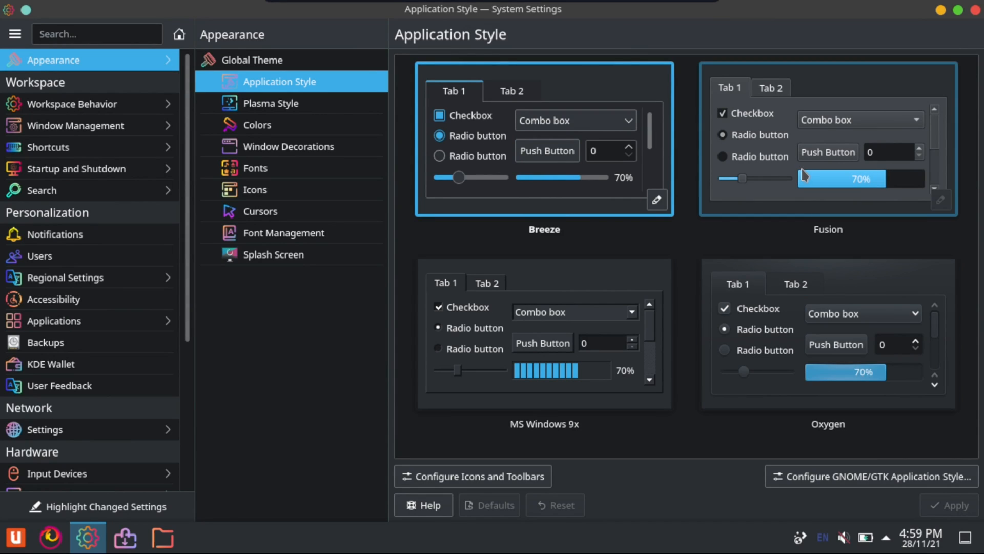
click(815, 175)
click(953, 506)
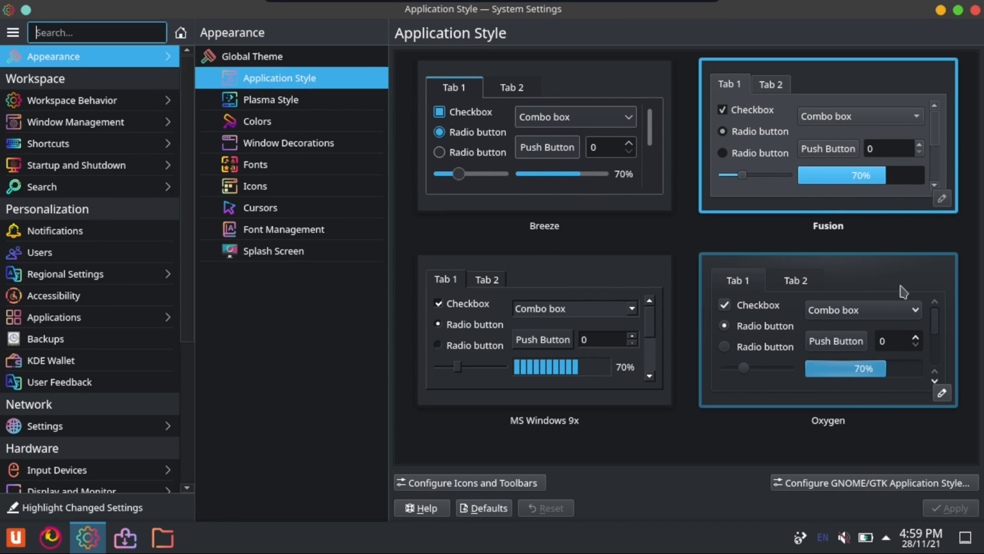
Look through the Plasma Style, Colors, Window Decorations, Fonts, Icons, Cursors, Font Management and Splash Screen pages of the appearance settings
click(330, 102)
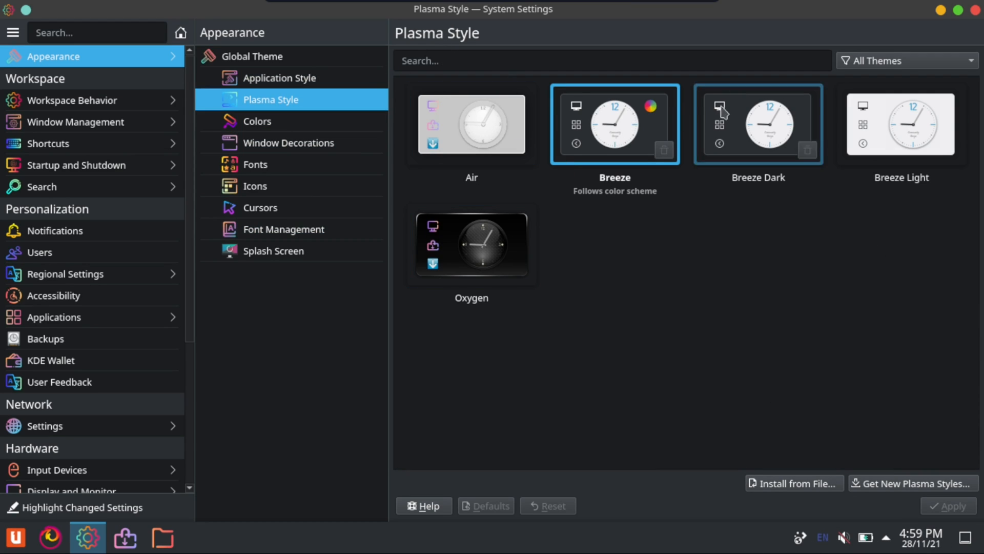
click(265, 125)
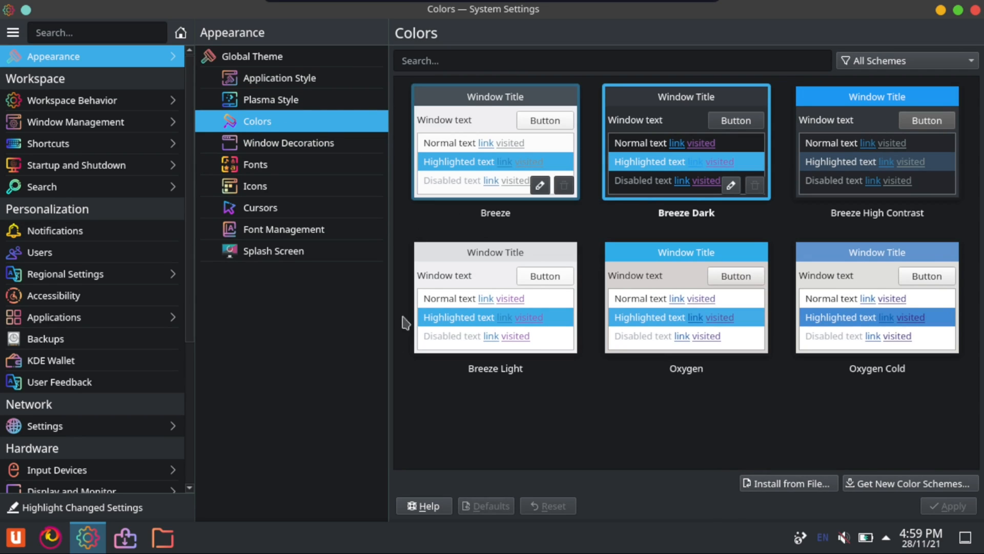
click(263, 149)
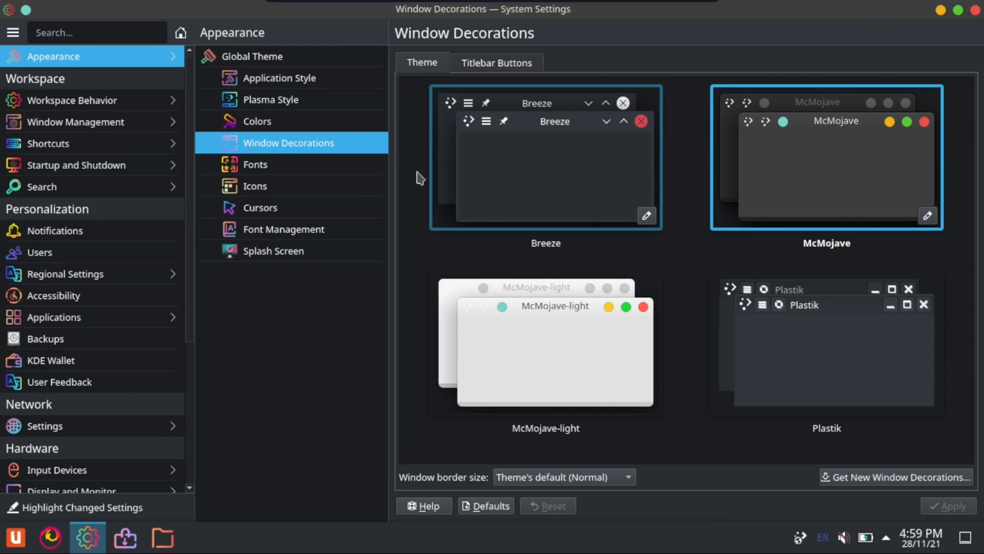
click(335, 173)
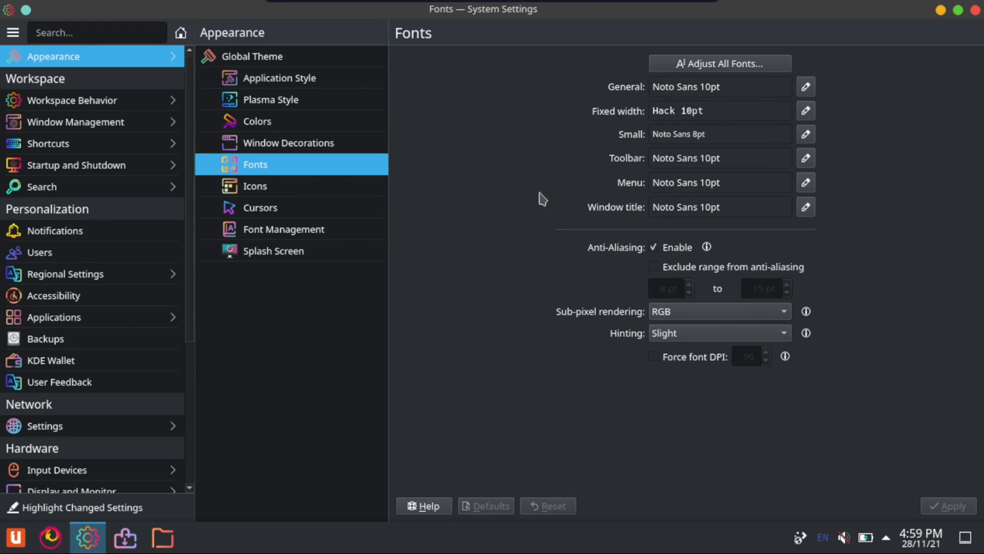
click(282, 195)
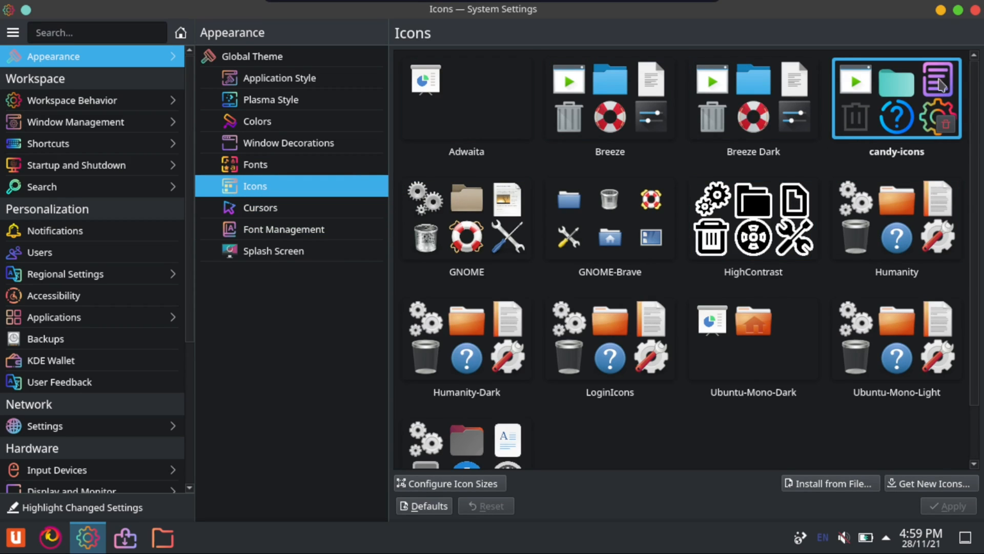
click(261, 212)
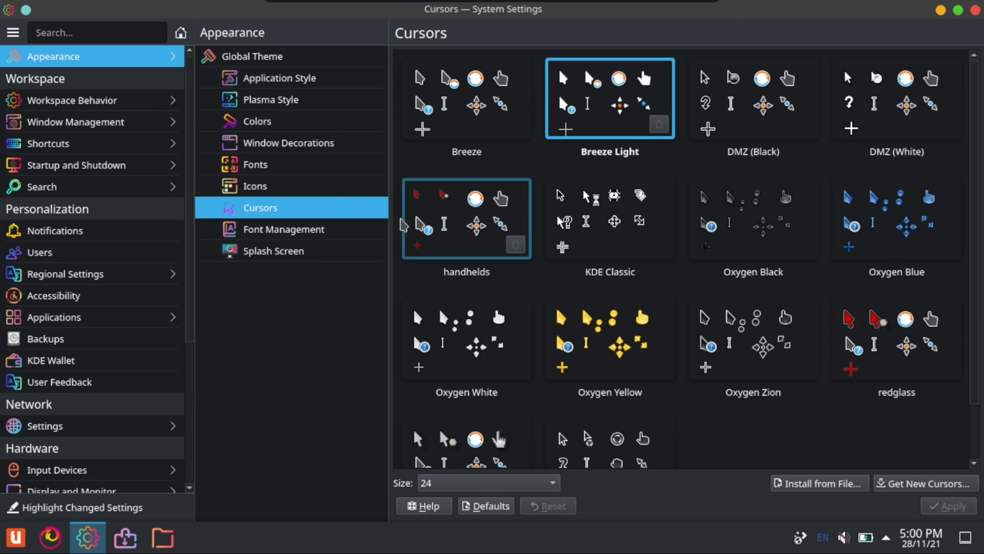
click(266, 239)
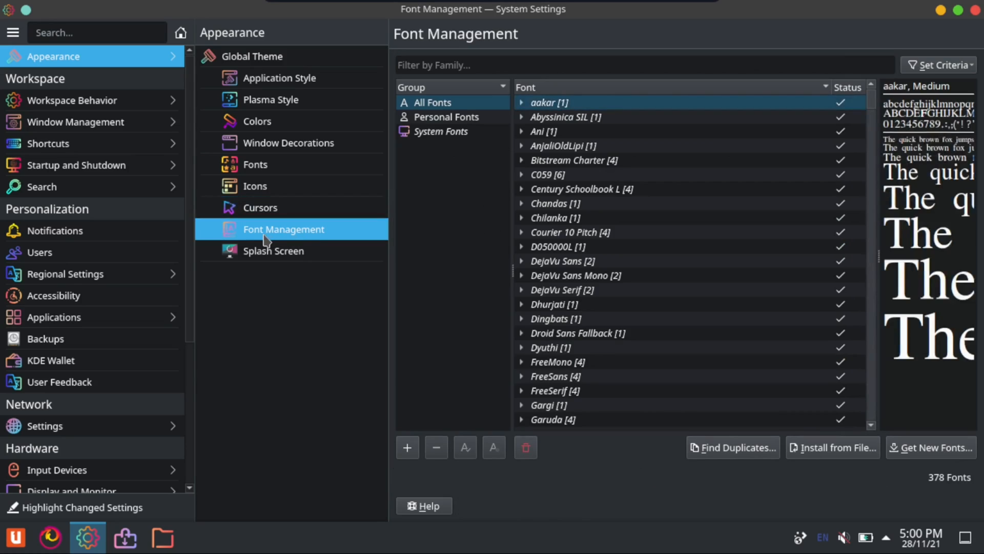
click(294, 249)
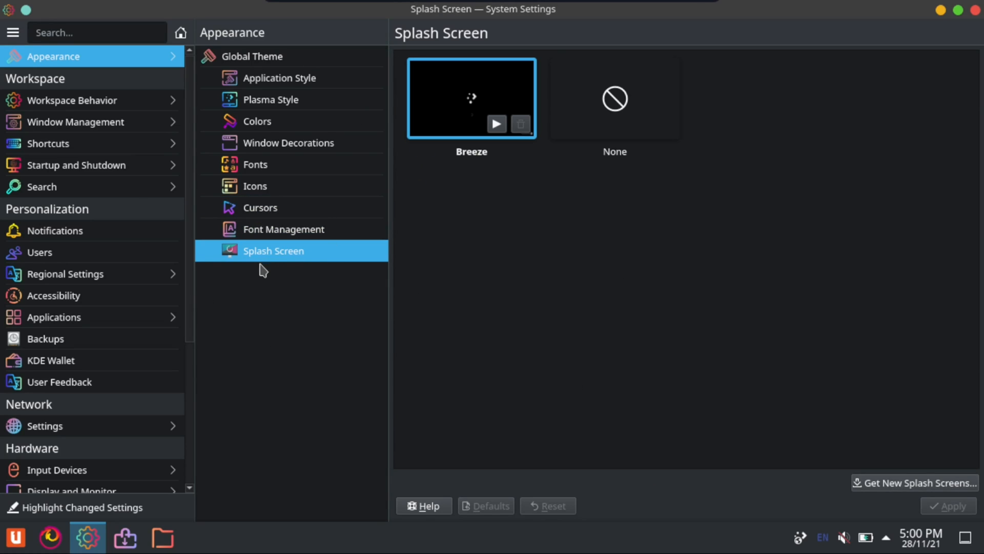
Open the downloadable splash screens, sort them by highest rated and browse the list
click(907, 483)
click(673, 90)
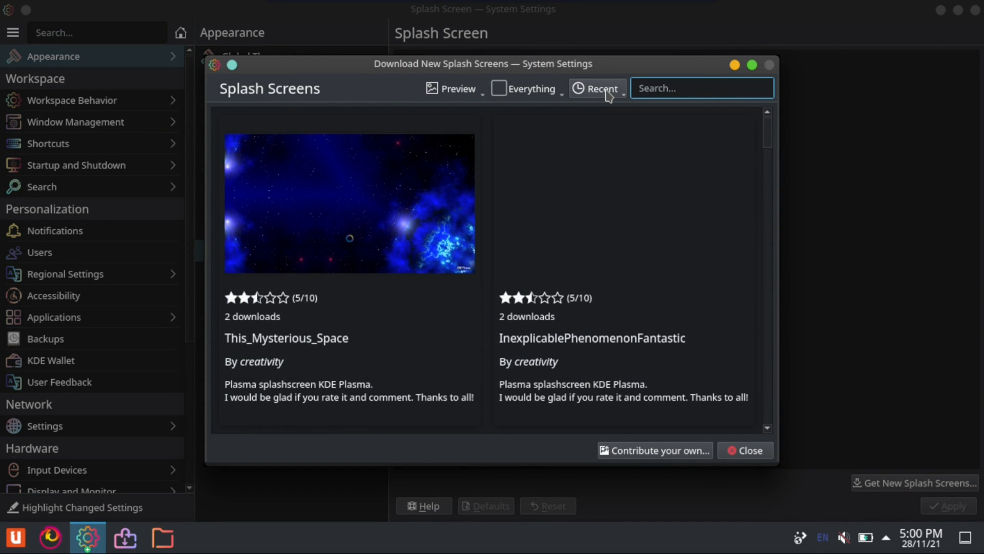
click(609, 92)
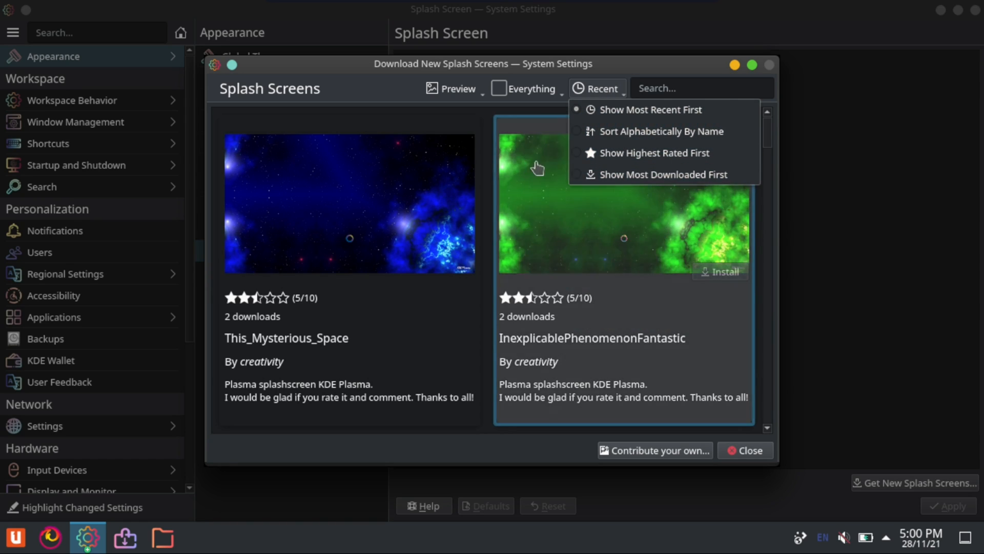
click(634, 153)
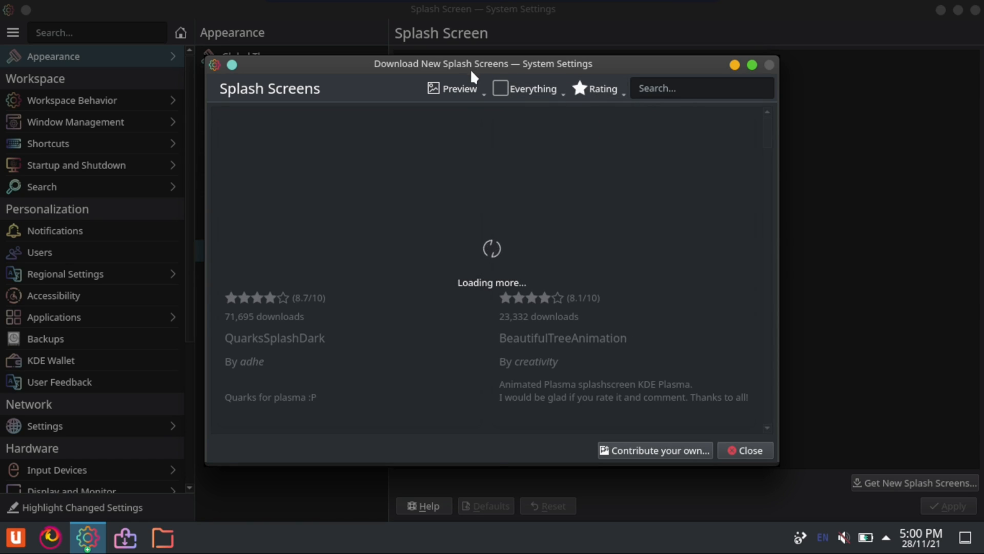
scroll(567, 328, down, 3)
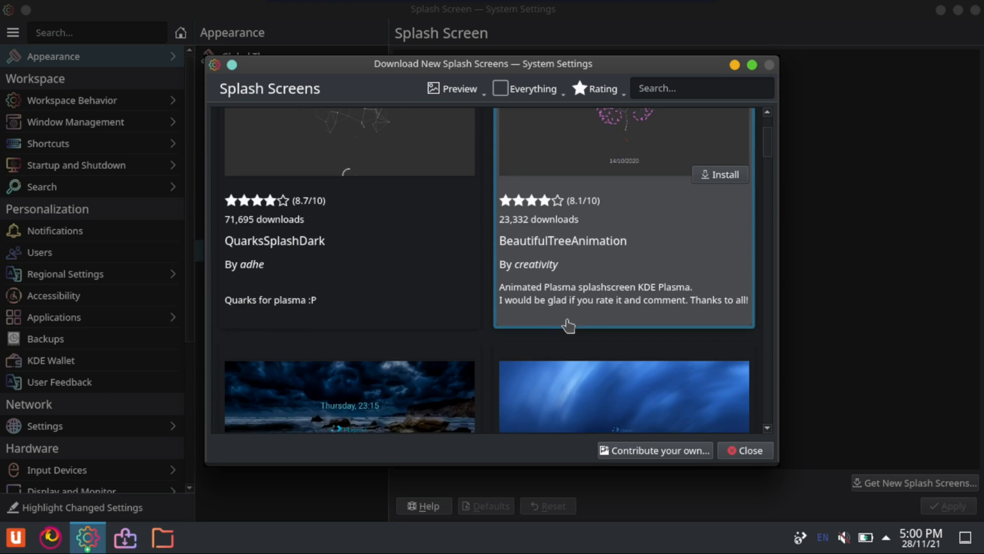
scroll(567, 326, down, 15)
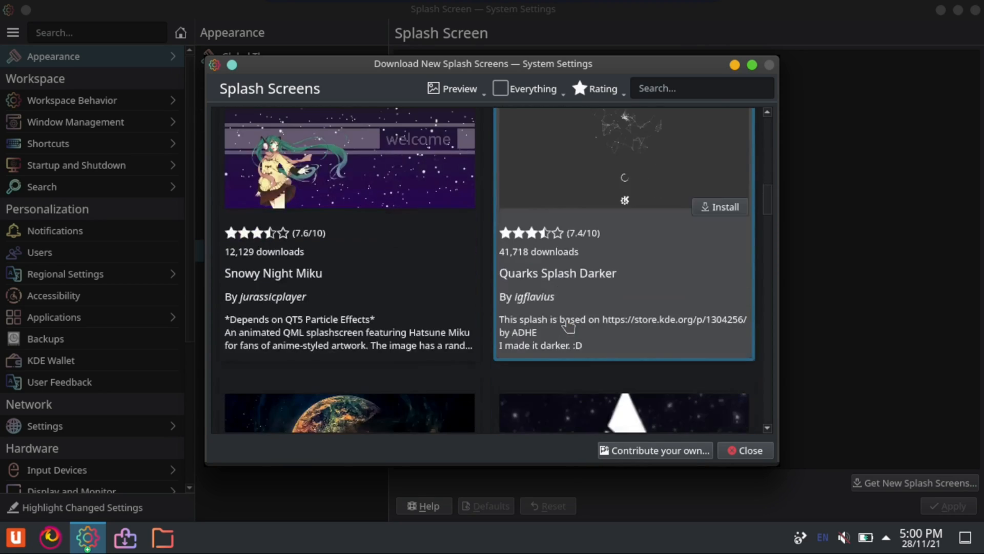
scroll(568, 326, down, 10)
Search the downloadable splash screens for "sweet" and show the most recent first
click(659, 90)
text(sweet)
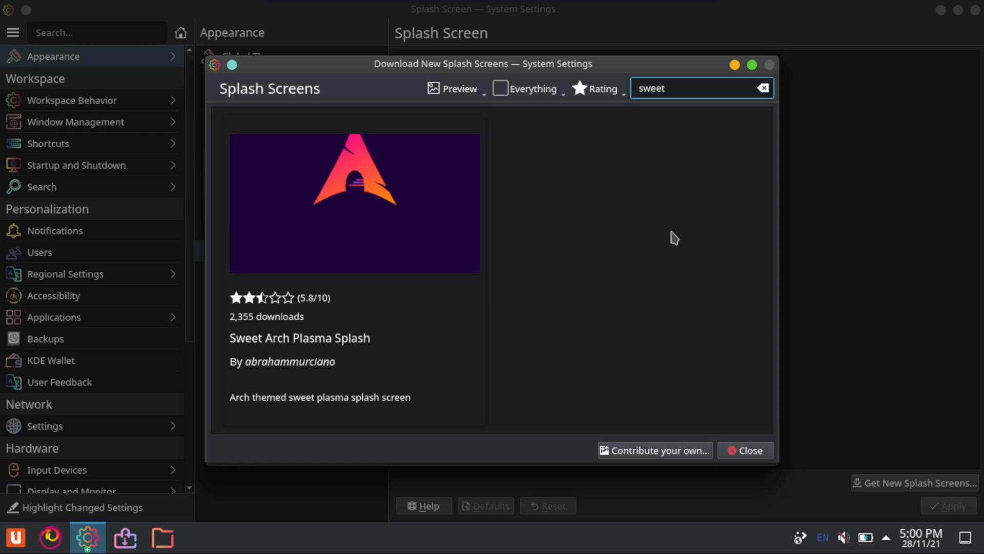
click(595, 87)
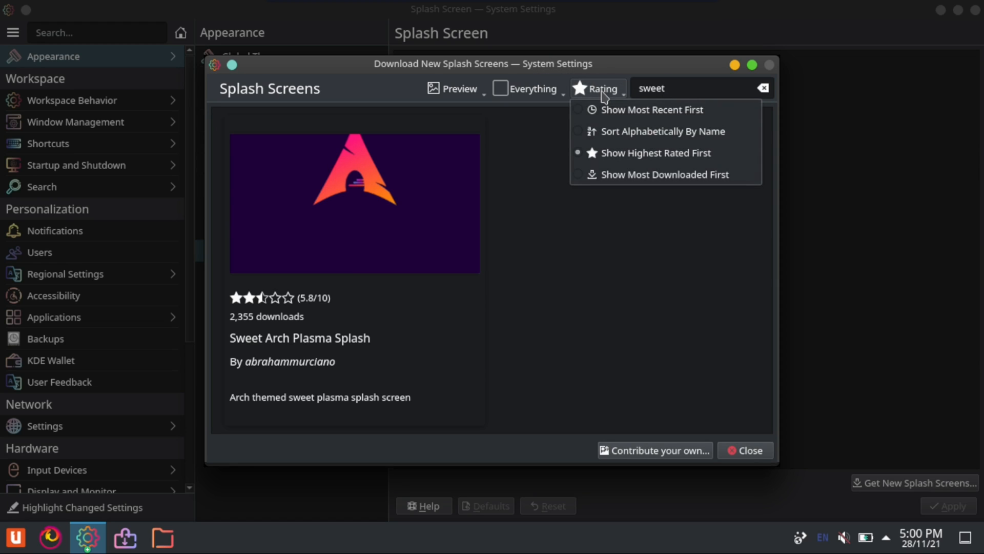
click(607, 109)
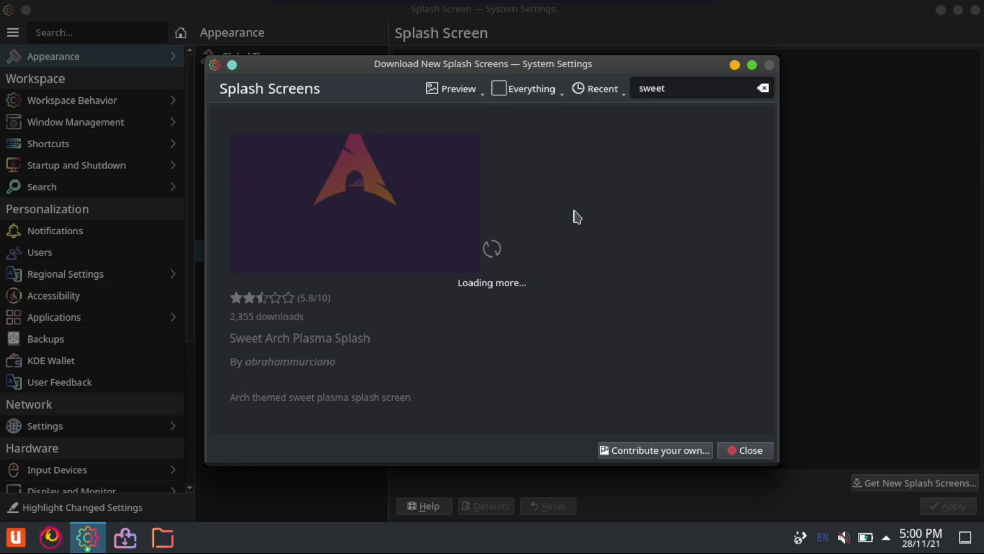
Install the Sweet Arch Plasma Splash from its details page and close the download window
click(347, 264)
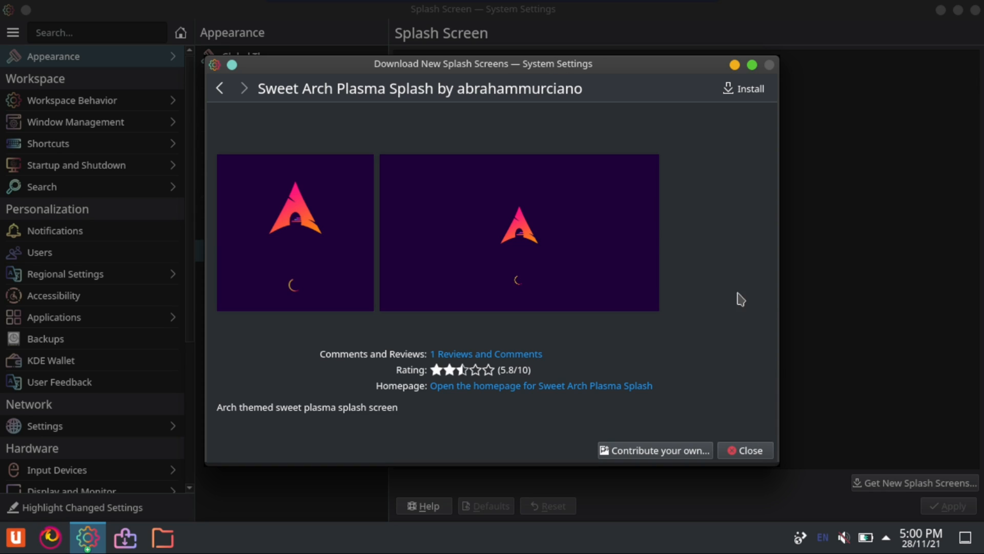
click(743, 90)
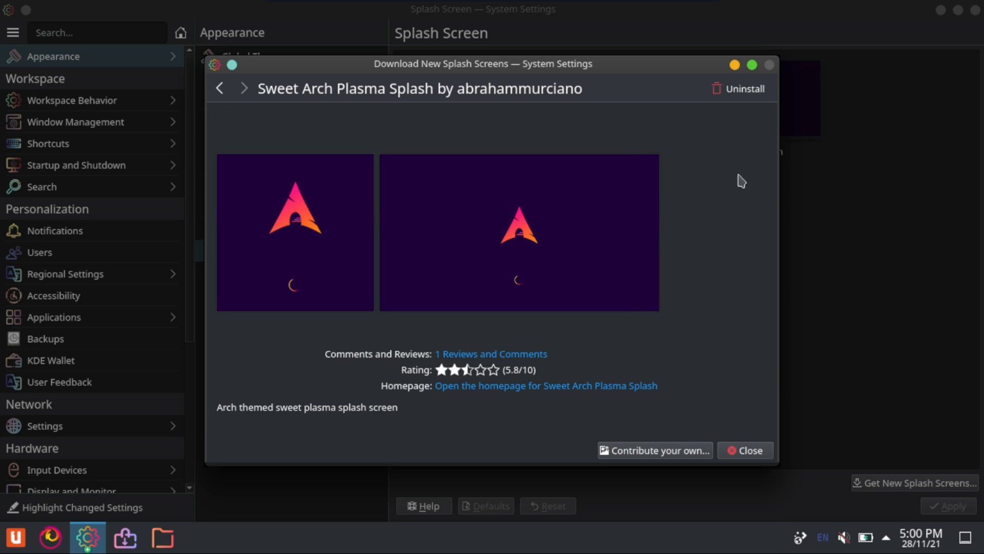
click(758, 453)
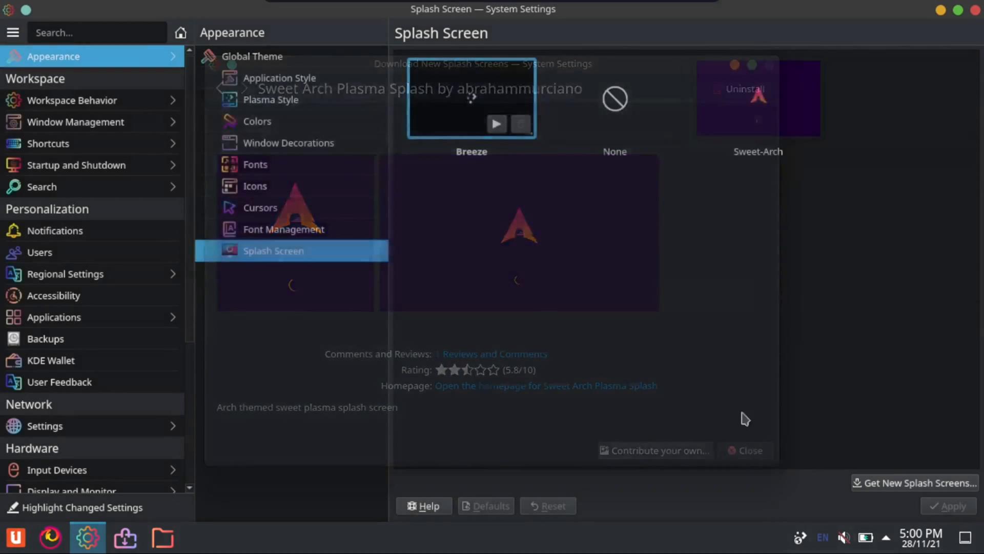
Apply Sweet-Arch as the splash screen and preview it
click(763, 102)
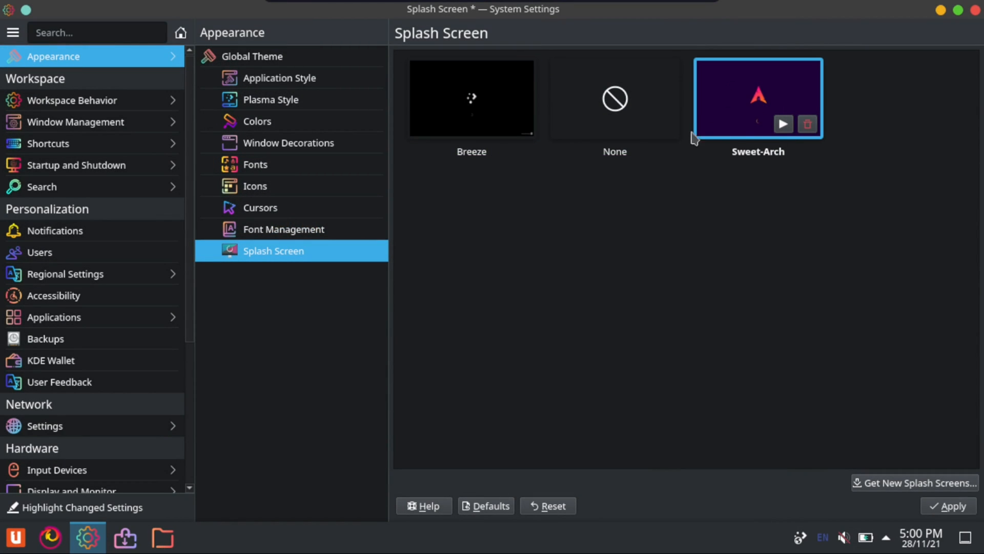
click(959, 506)
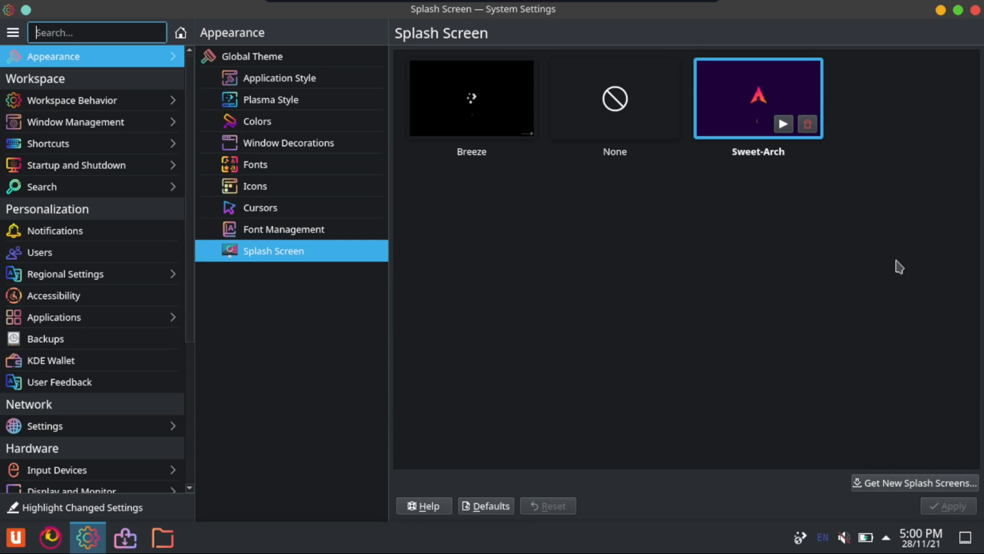
click(783, 124)
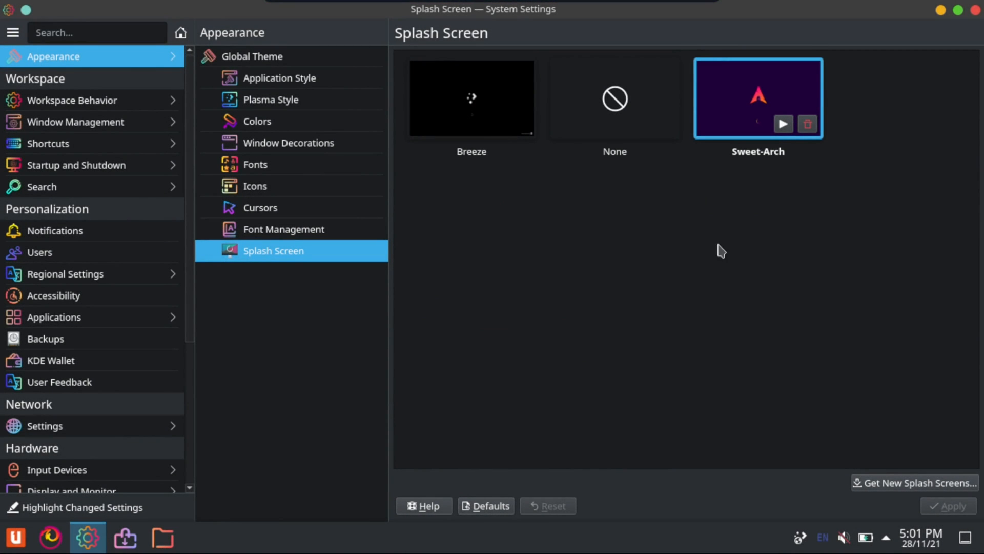
Search the system settings for "login" and, for Login Screen (SDDM), open the download window for new SDDM themes
click(75, 31)
text(login)
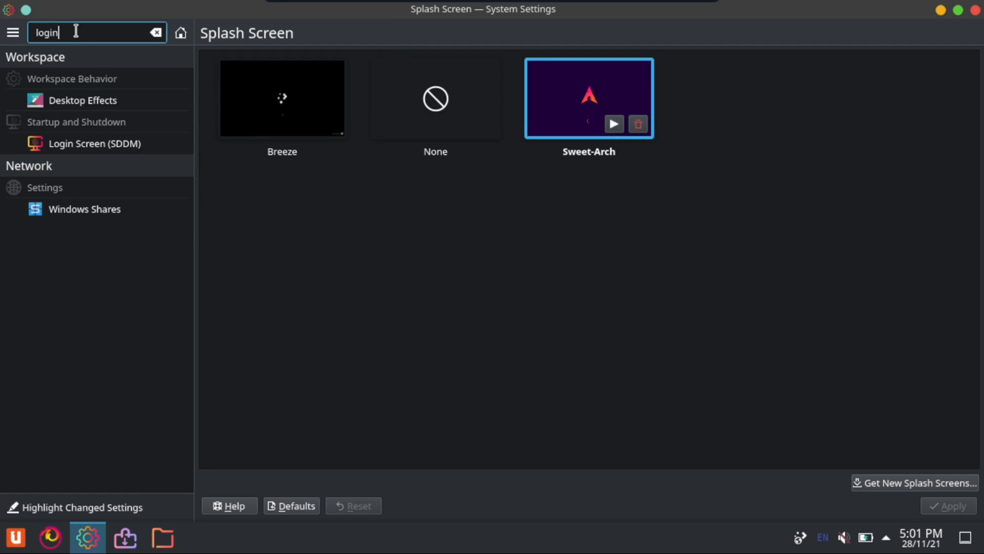
click(85, 146)
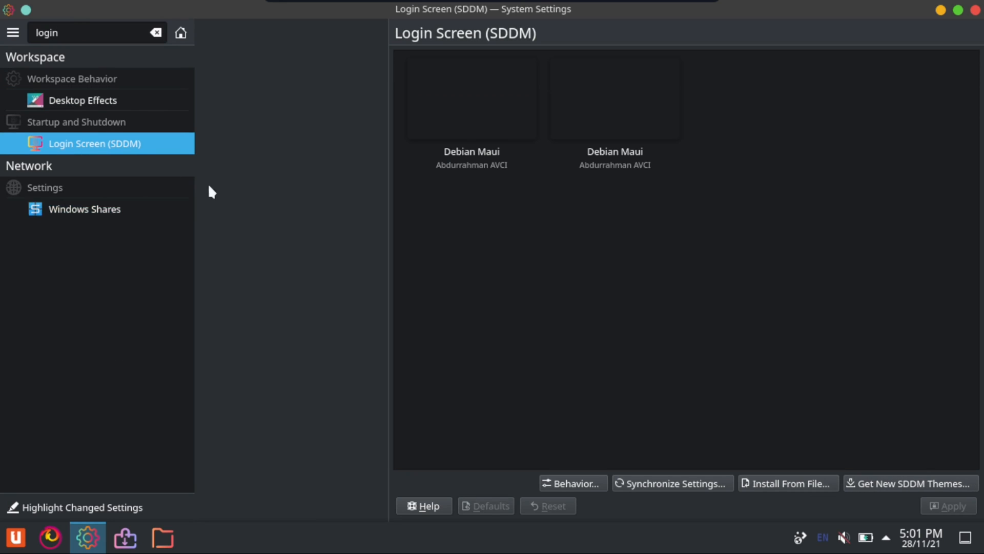
click(593, 132)
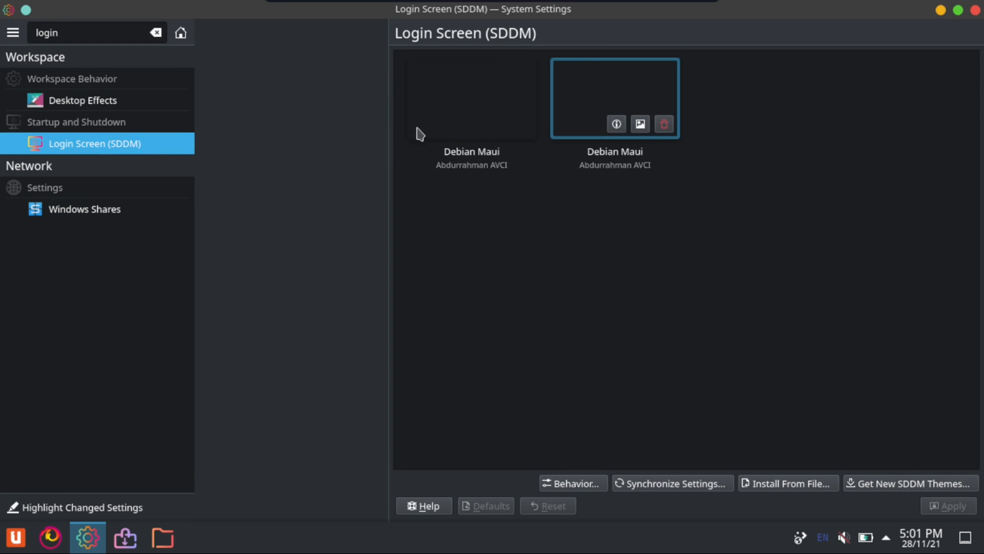
click(942, 486)
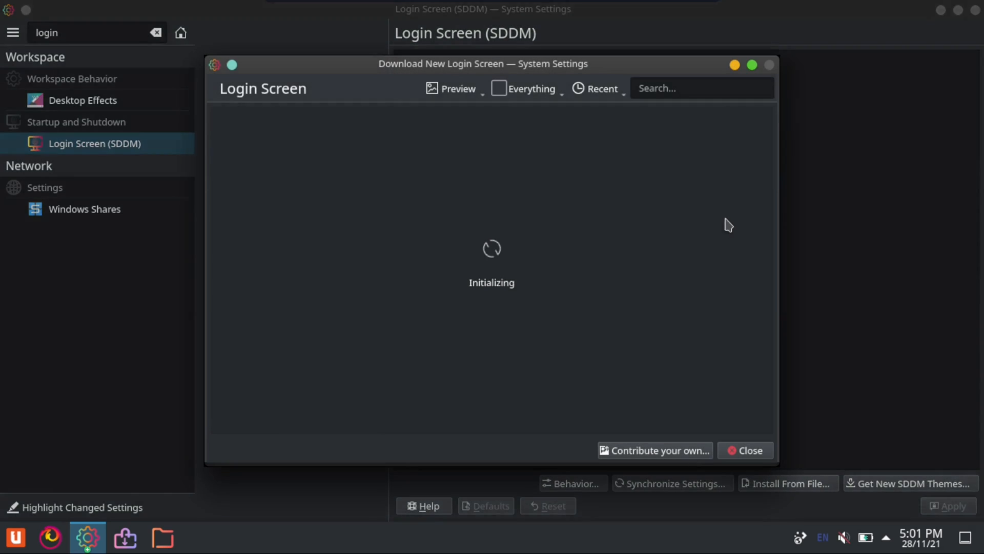
Sort the downloadable login screens by rating and open the details page of Sugar Candy for SDDM
click(688, 86)
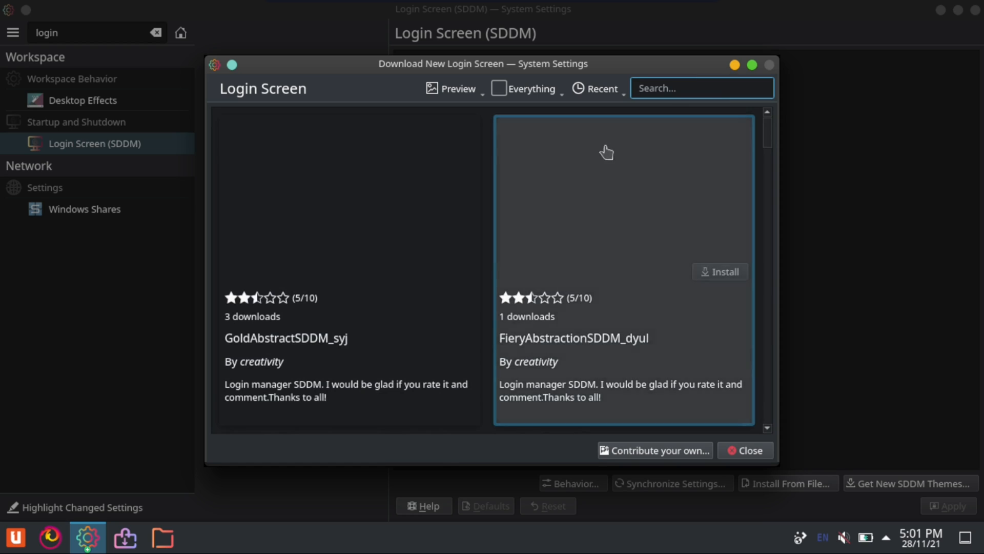
click(594, 88)
click(627, 154)
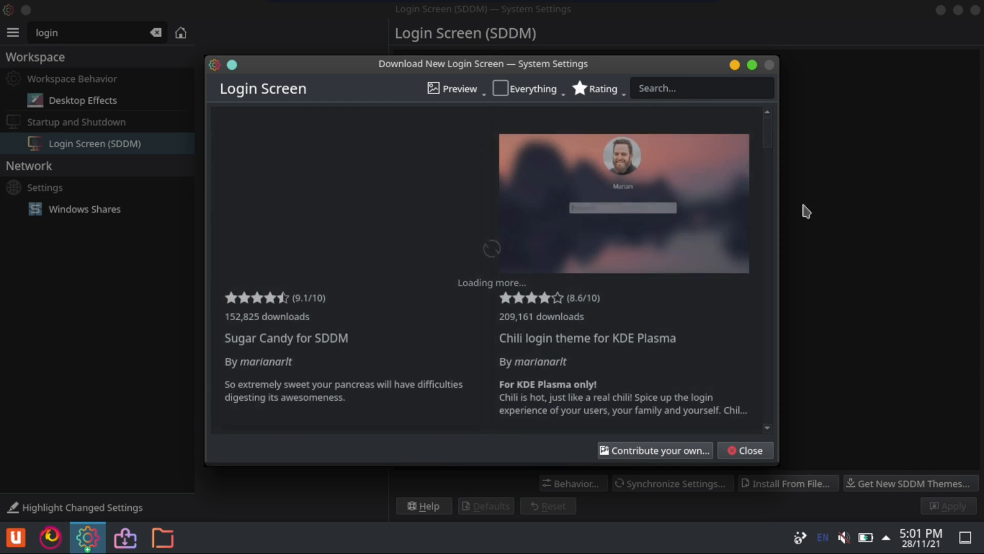
mouse_move(255, 309)
click(350, 263)
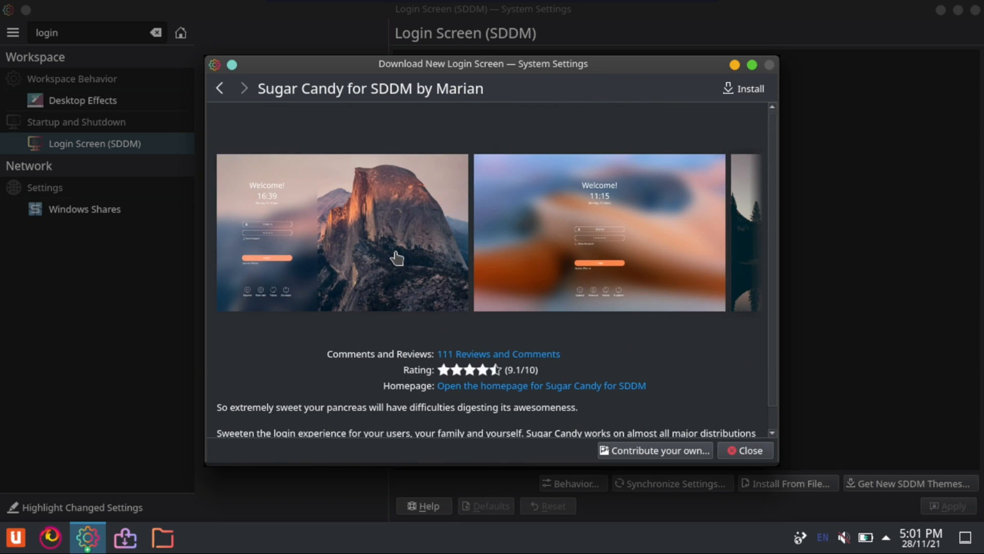
Install Sugar Candy for SDDM, authenticating with the account password, and close the download window
scroll(395, 258, down, 1)
scroll(394, 257, up, 1)
click(741, 91)
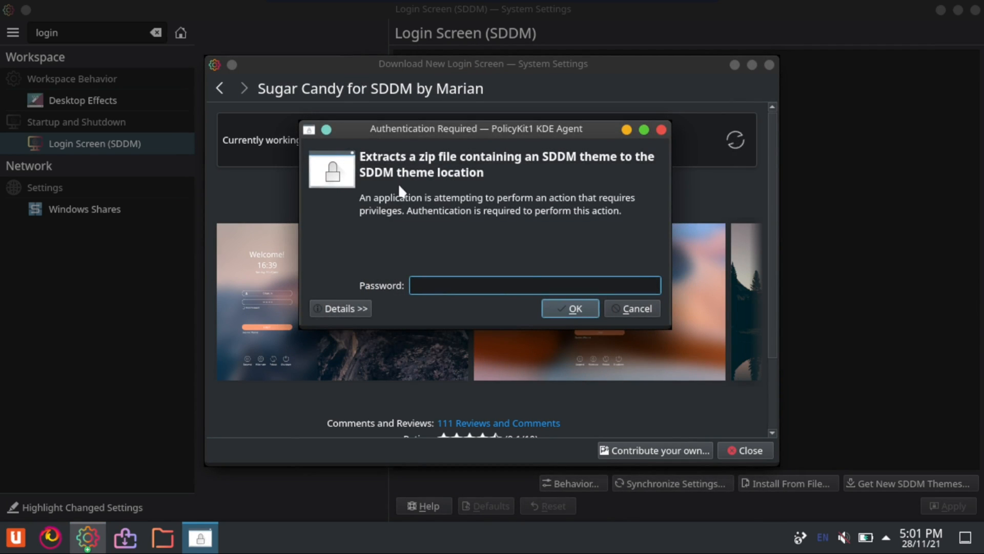
drag(412, 129, 410, 211)
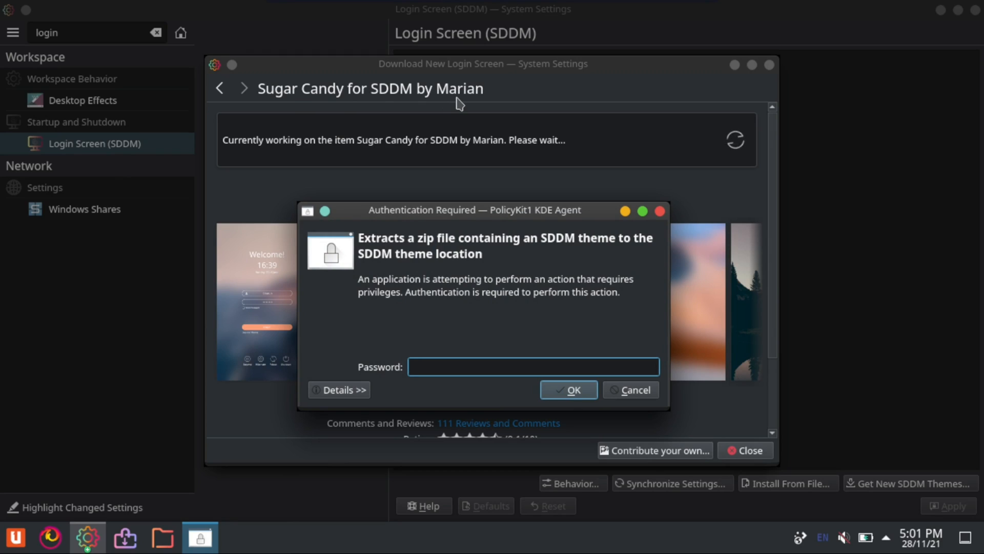
text(•)
key(Return)
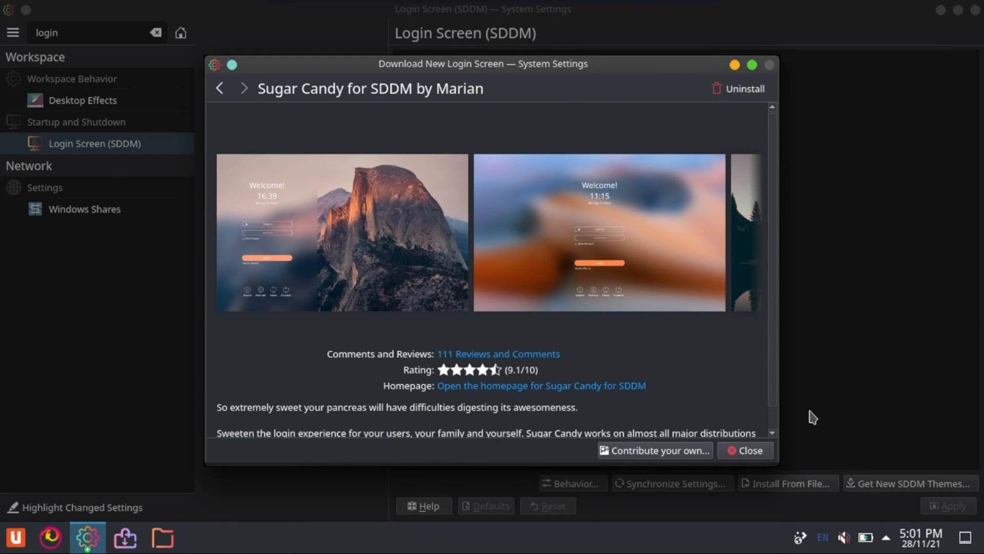
click(751, 450)
Apply Sugar Candy as the SDDM login screen theme, authorizing the change with the account password
click(82, 121)
click(81, 109)
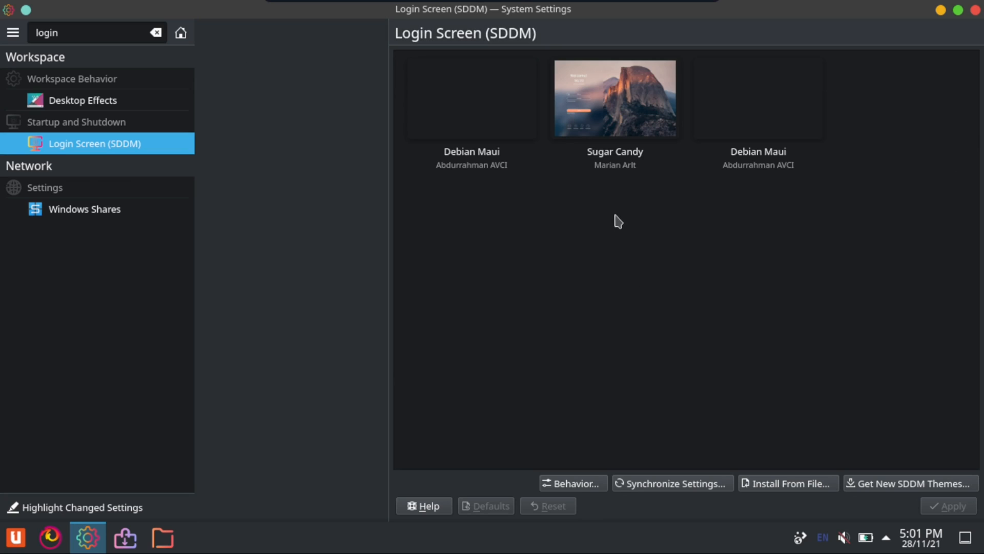
click(620, 101)
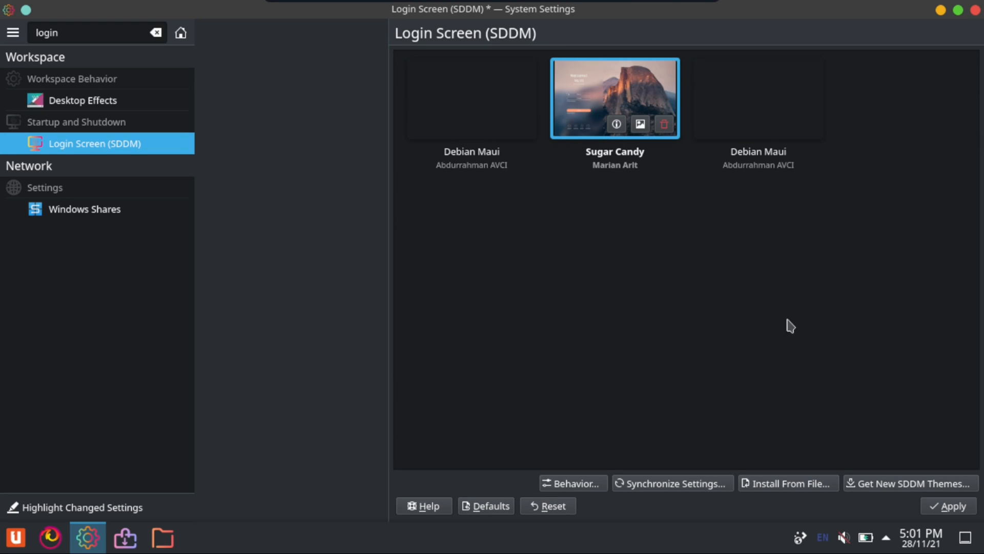
click(945, 509)
text(***)
key(Return)
In Desktop Effects, enable Mouse Click Animation and Blur
click(99, 108)
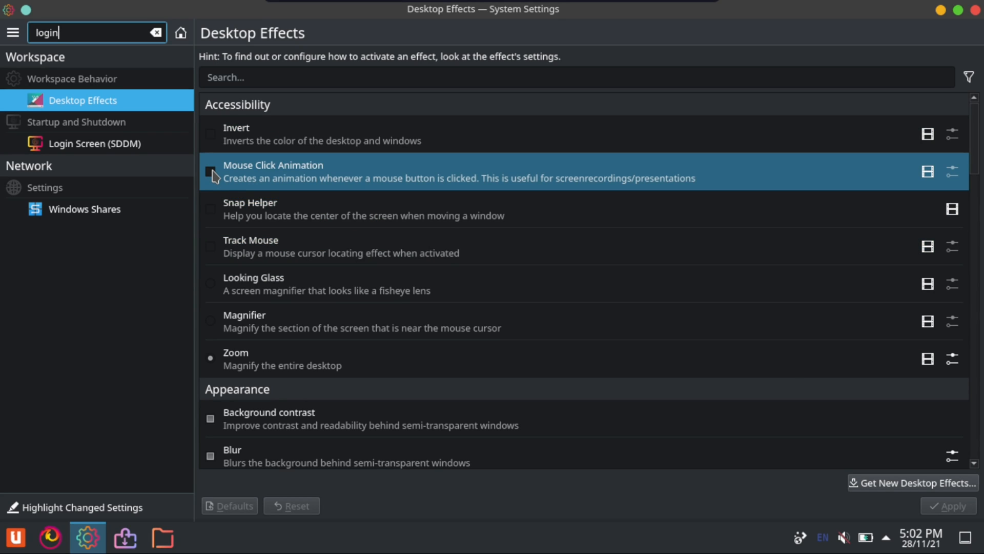
click(212, 173)
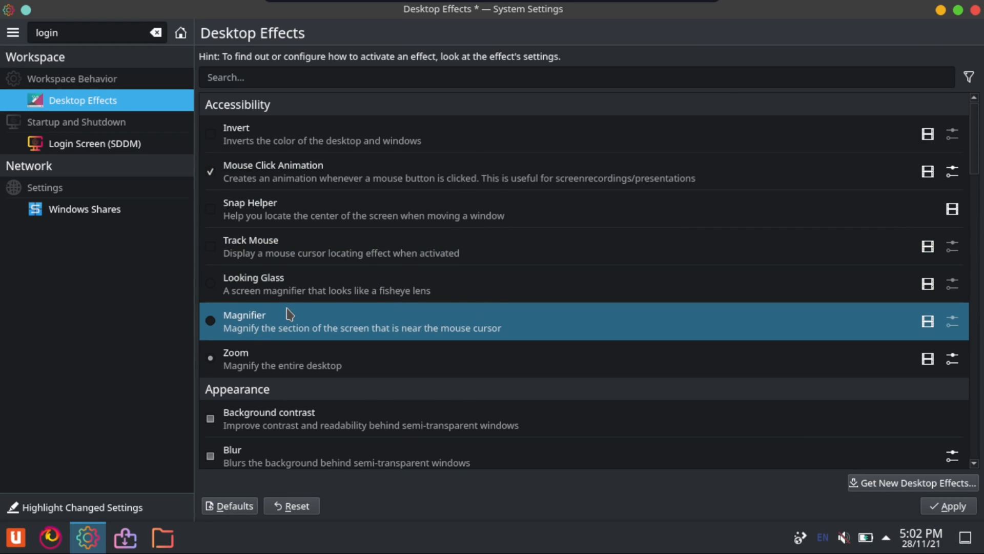
scroll(289, 314, down, 1)
click(210, 426)
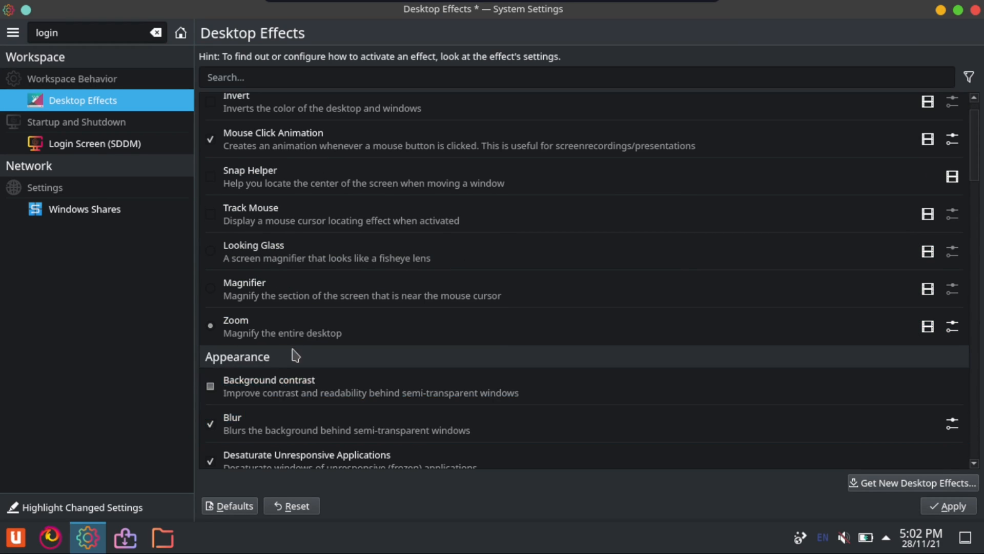
Review the remaining desktop effects through Window Open/Close Animation and apply the changed effects
scroll(349, 370, down, 1)
scroll(444, 397, down, 1)
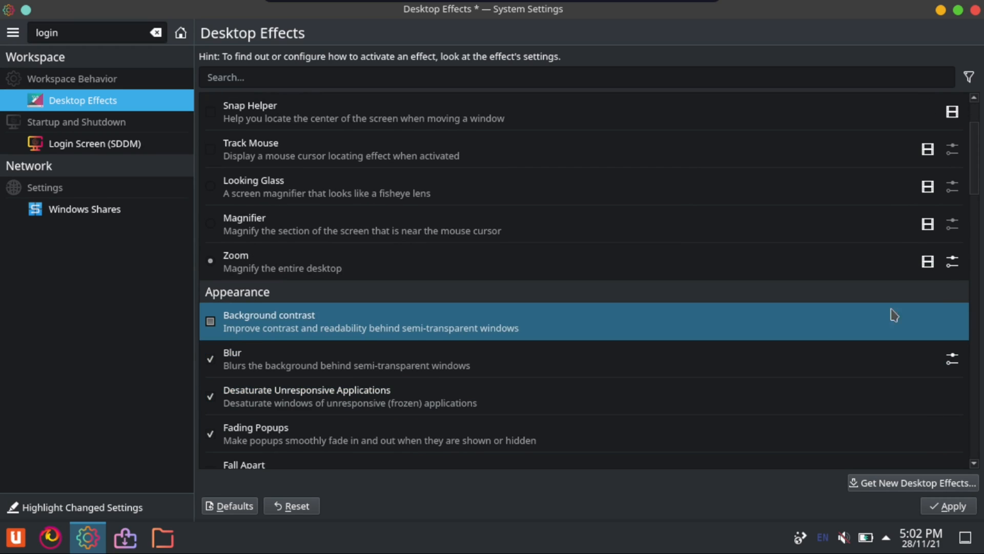
scroll(974, 159, down, 2)
scroll(973, 190, down, 6)
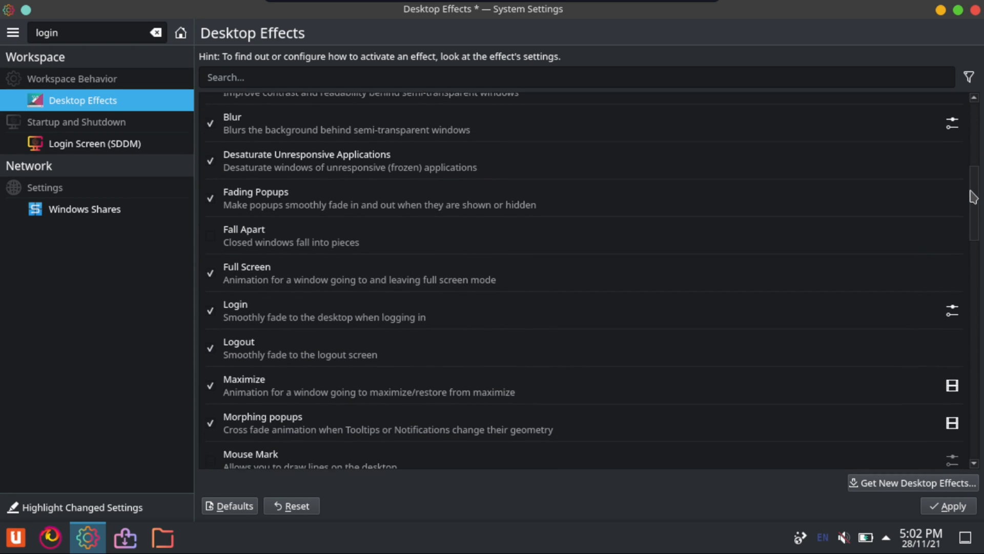
mouse_move(969, 200)
mouse_down()
mouse_move(968, 208)
mouse_move(966, 197)
mouse_up()
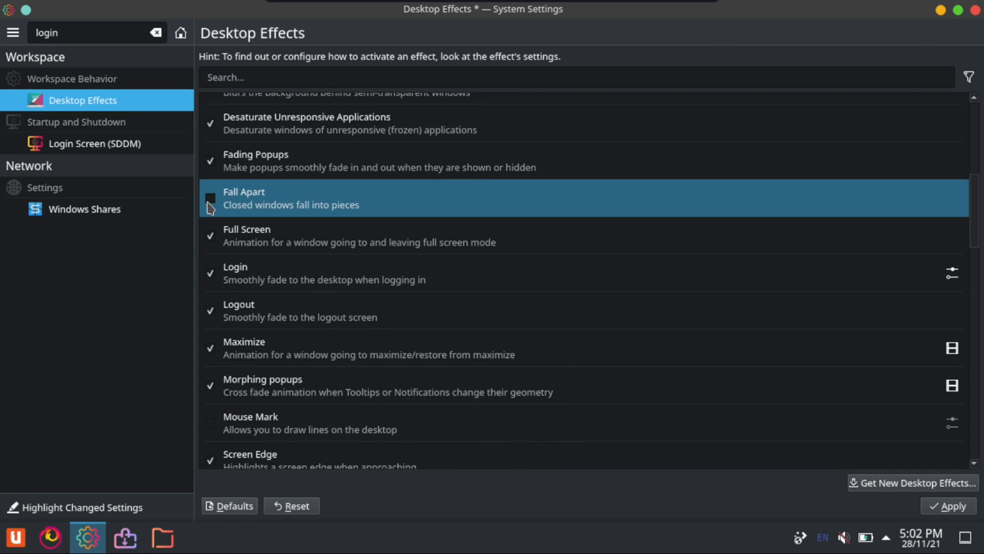
scroll(978, 220, down, 5)
scroll(966, 241, down, 6)
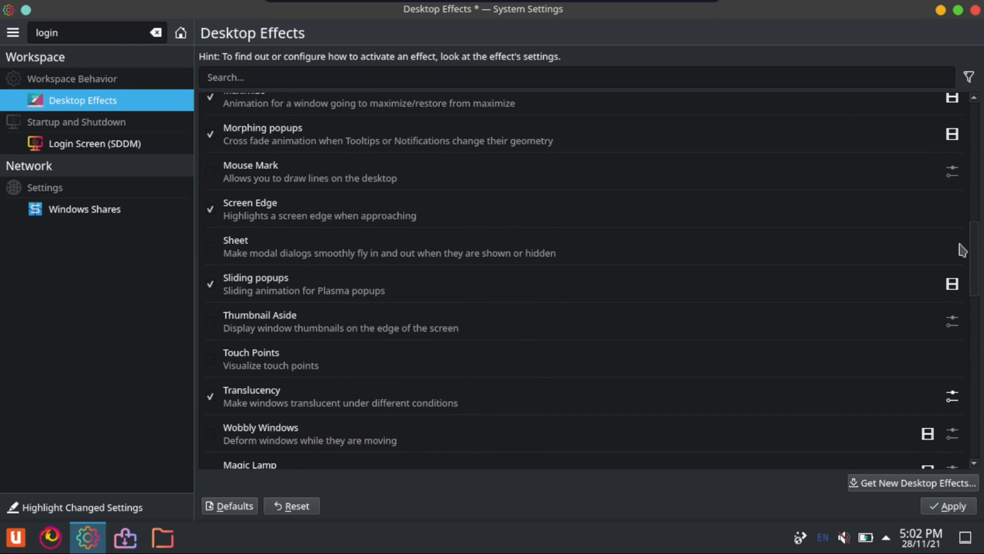
scroll(950, 303, down, 5)
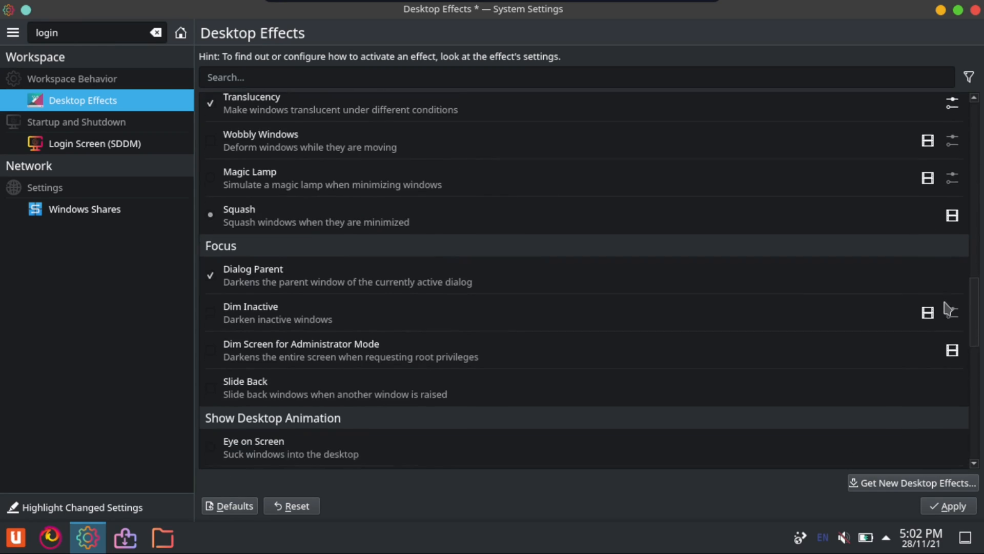
scroll(947, 322, down, 6)
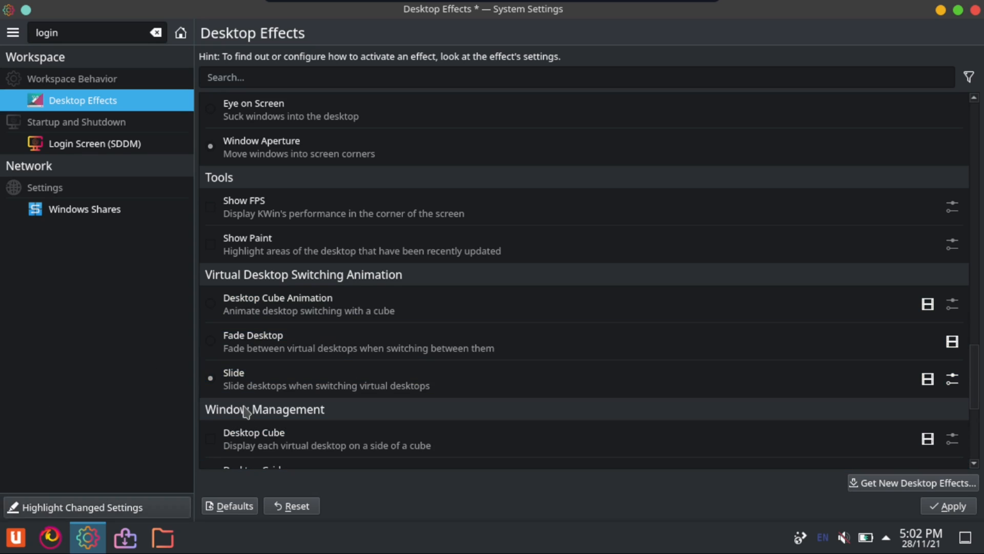
scroll(974, 395, down, 5)
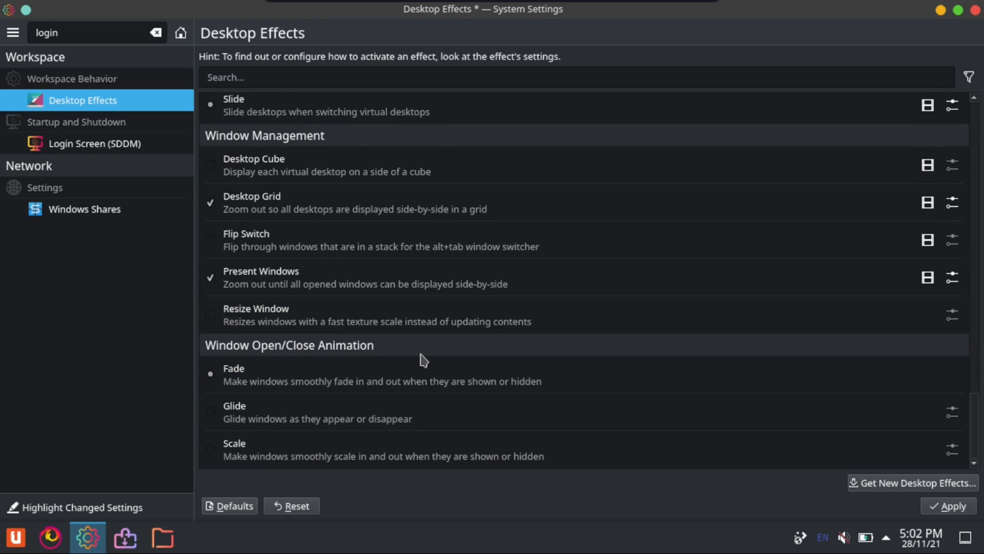
click(954, 506)
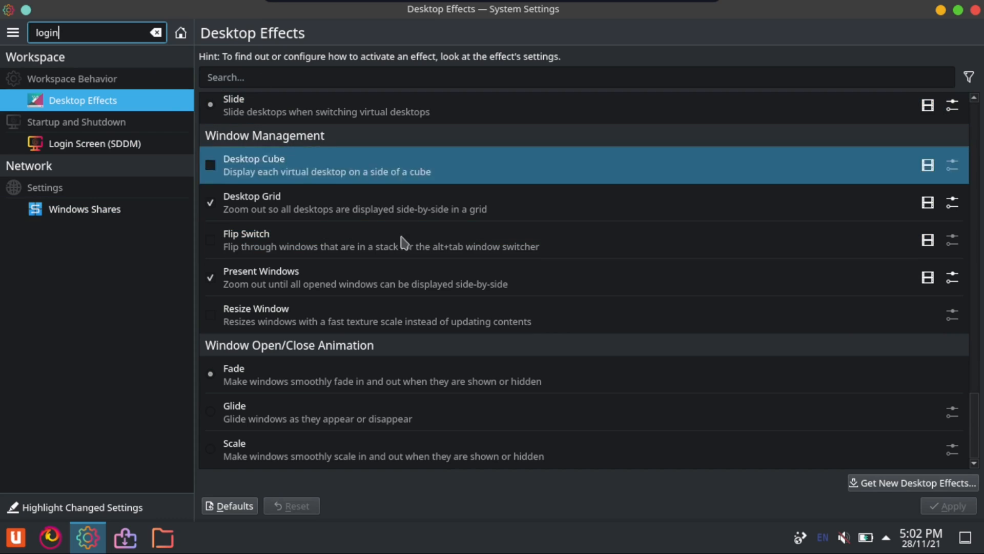
Find and open Autostart from the application launcher, and search the system settings for "autos"
click(11, 545)
text(auto)
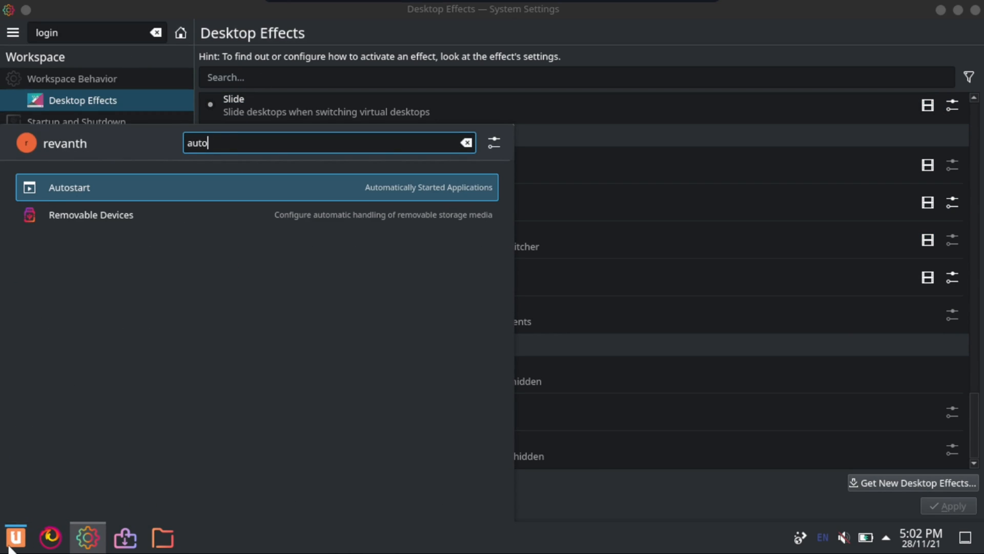
click(11, 546)
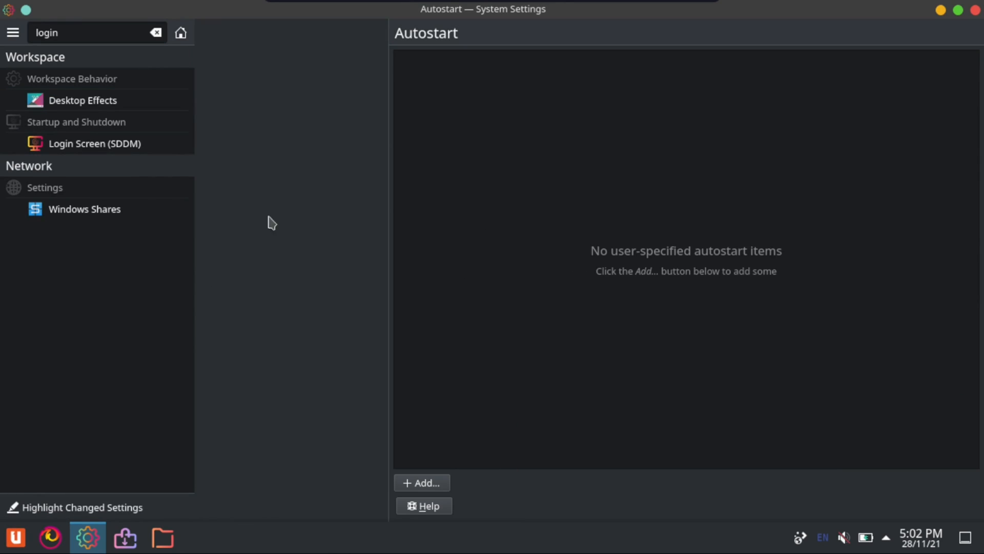
click(104, 35)
key(ctrl+a)
key(BackSpace)
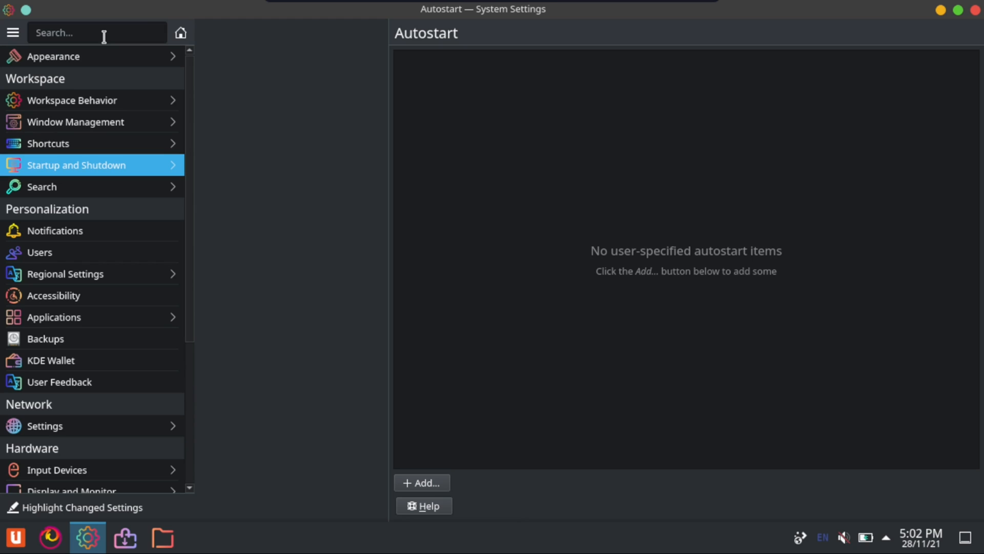
text(autos)
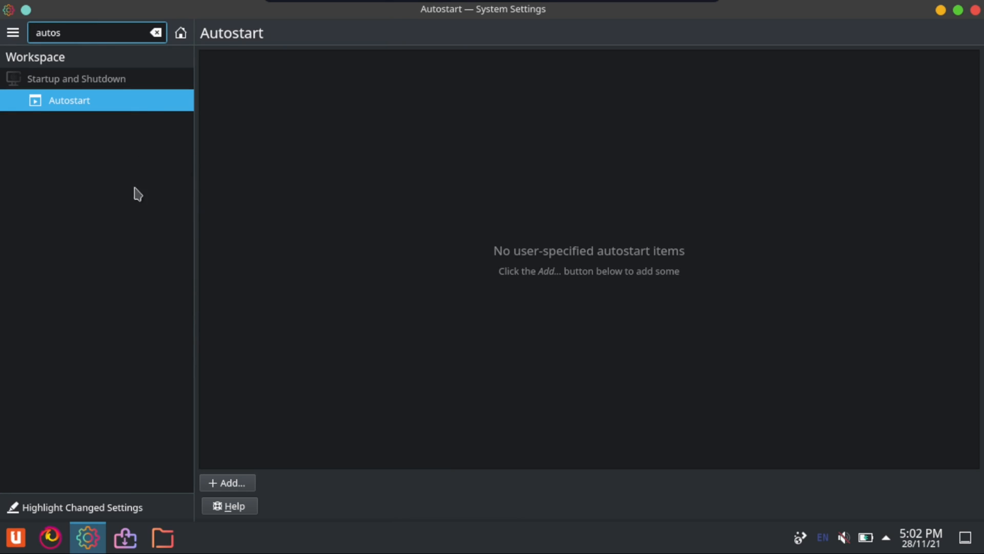
Clear the settings search and examine the startup and load-on-demand services under Background Services
key(ctrl+a)
key(BackSpace)
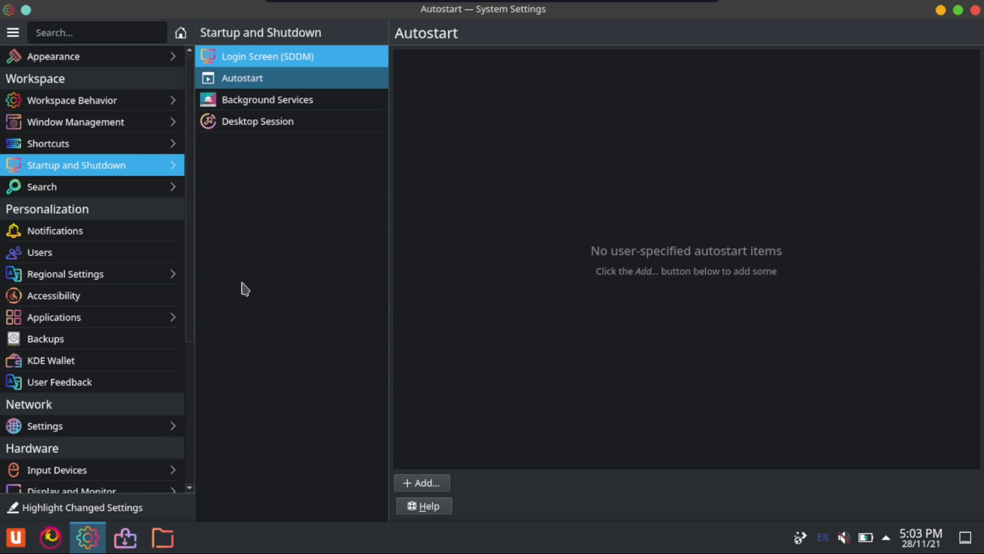
click(287, 101)
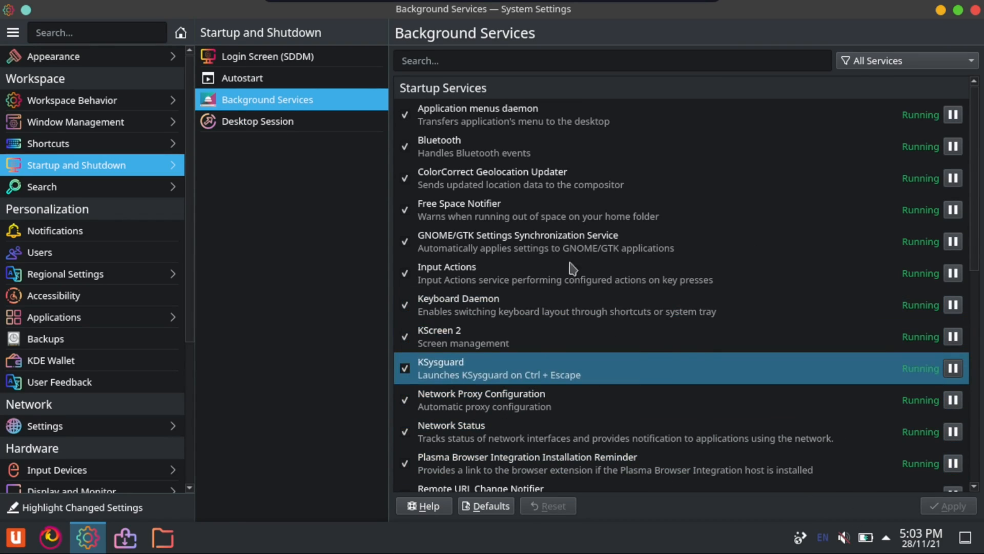
scroll(477, 297, down, 3)
scroll(476, 294, down, 5)
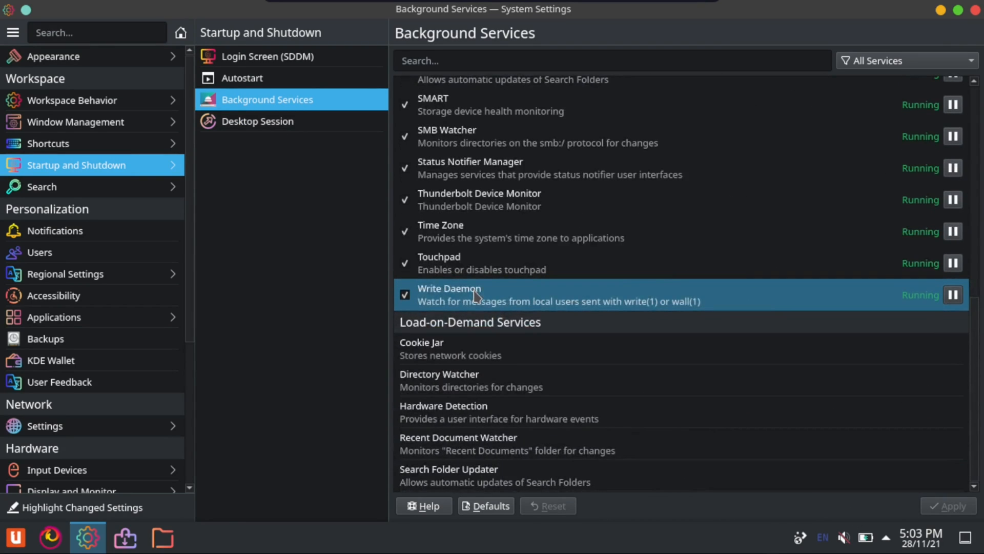
drag(726, 9, 620, 23)
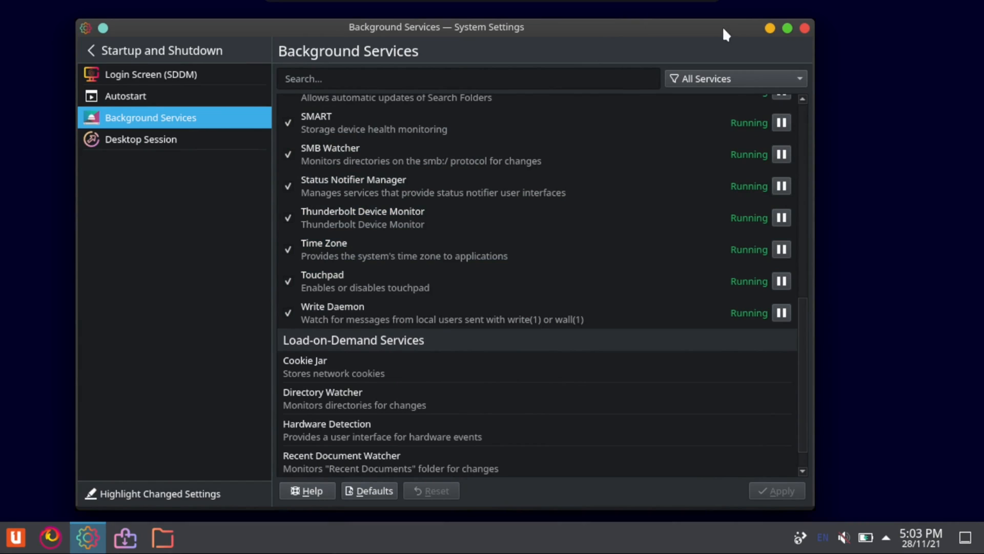
double_click(488, 32)
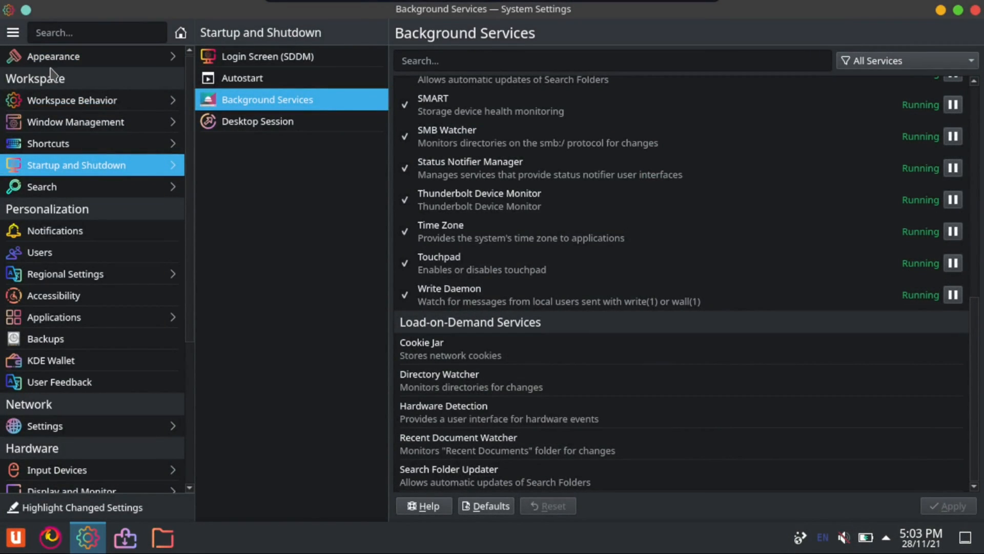
In the Global Theme appearance settings, open the download window for new themes and search for "sweet"
click(50, 61)
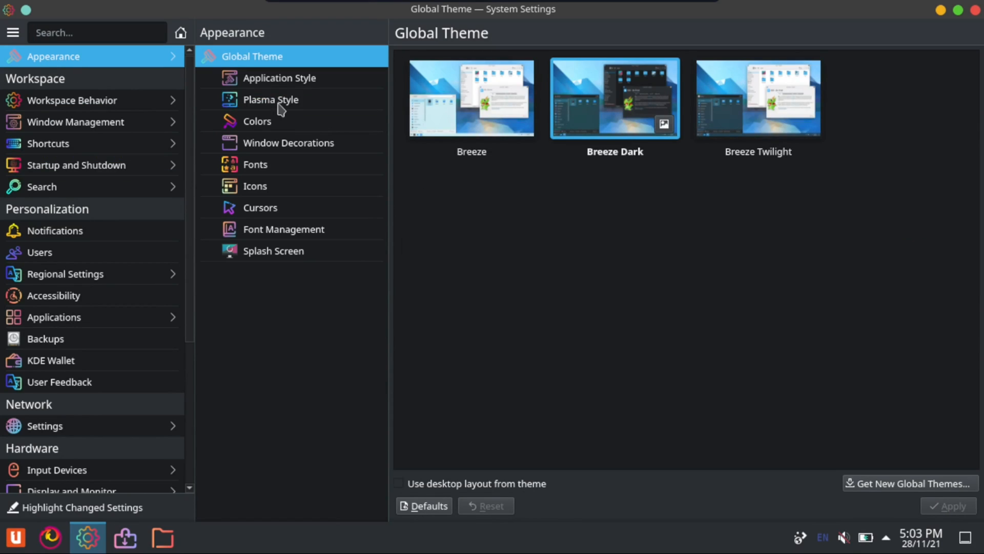
click(852, 485)
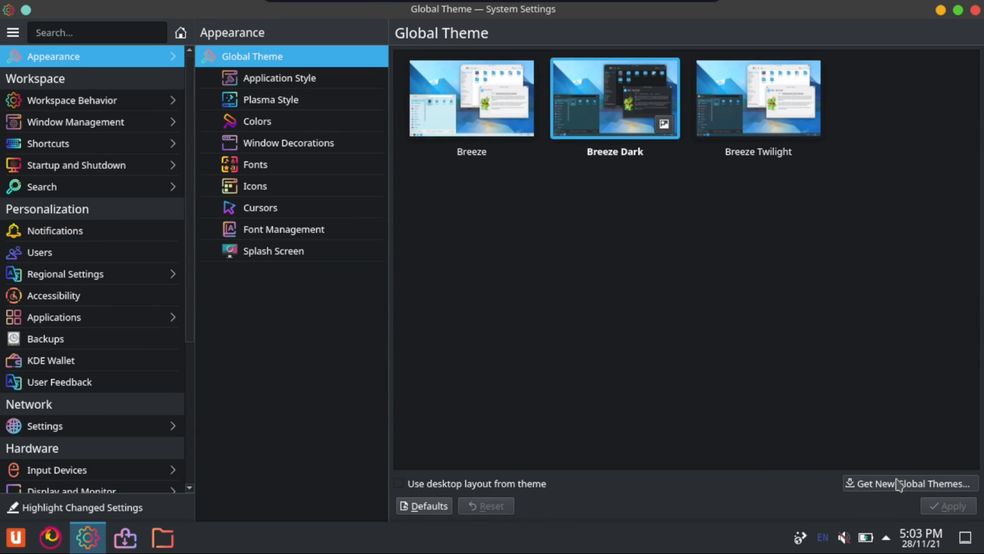
text(sweet)
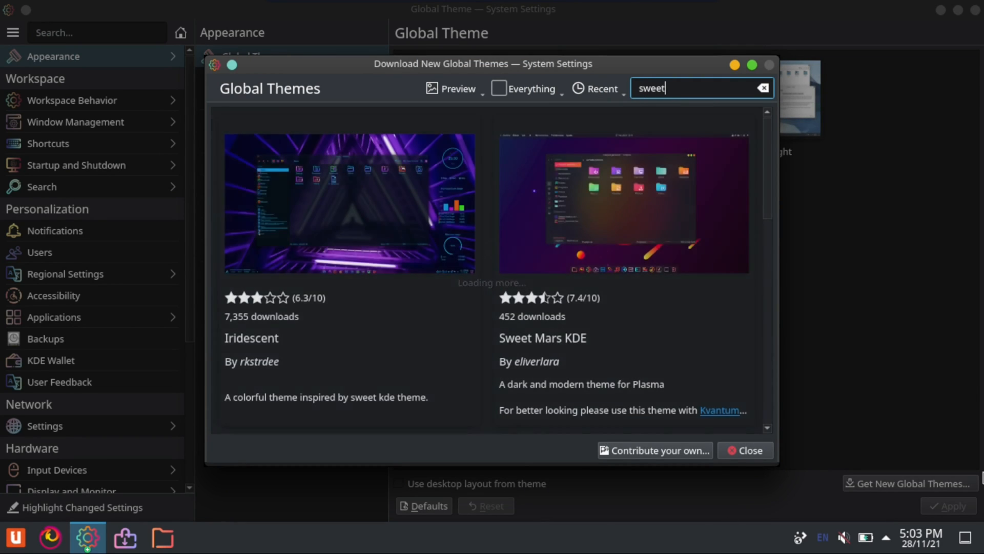
Start installing the Sweet KDE global theme from its details page and close the download window
scroll(642, 365, down, 2)
scroll(642, 364, down, 3)
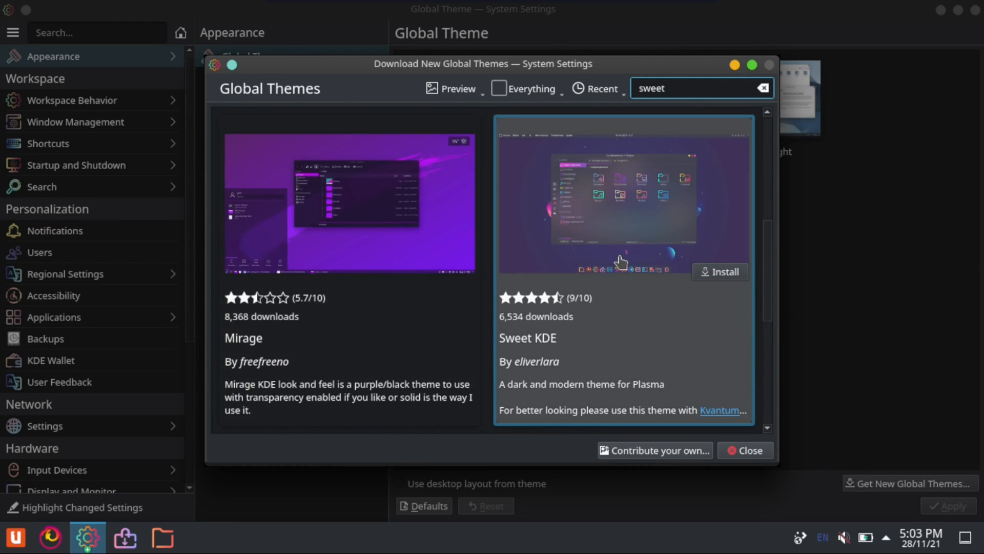
click(621, 258)
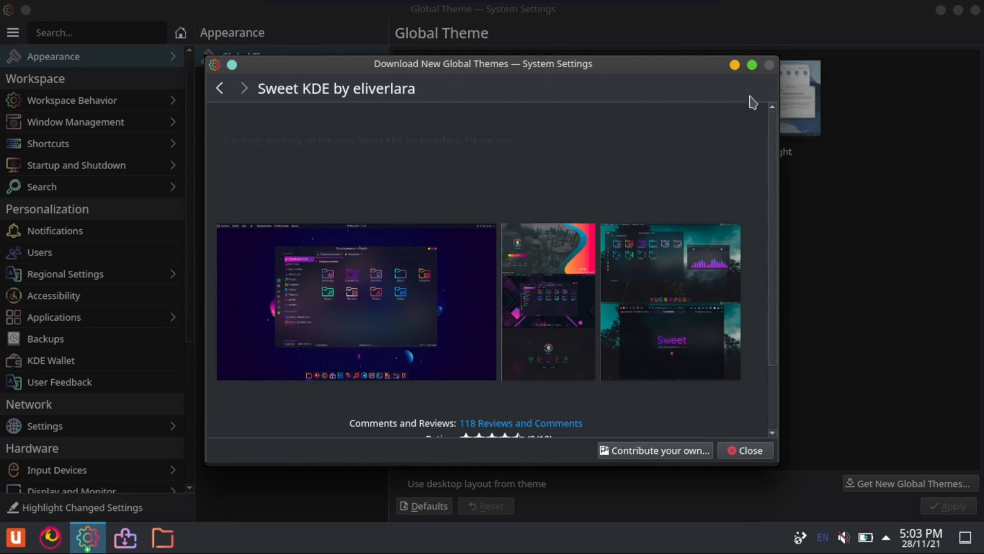
click(753, 95)
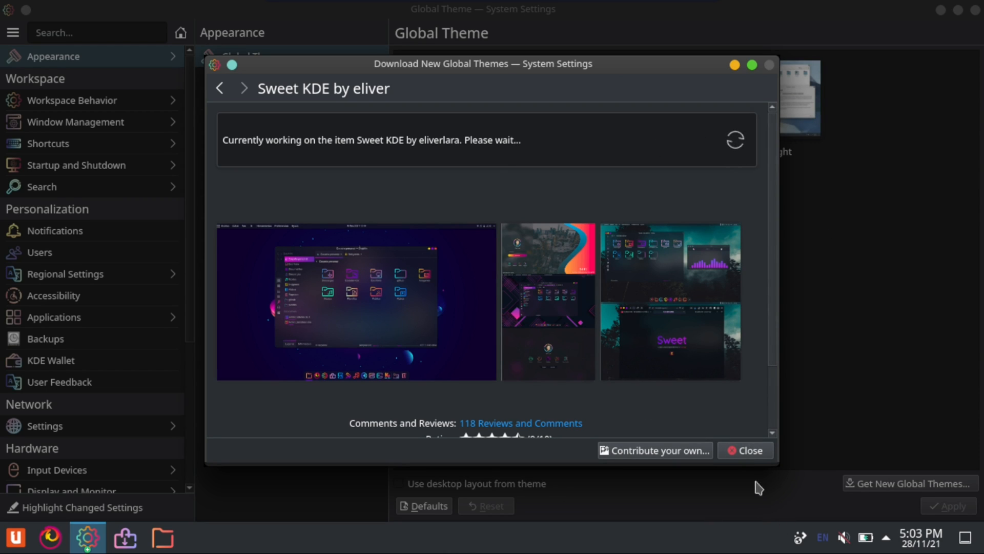
click(750, 451)
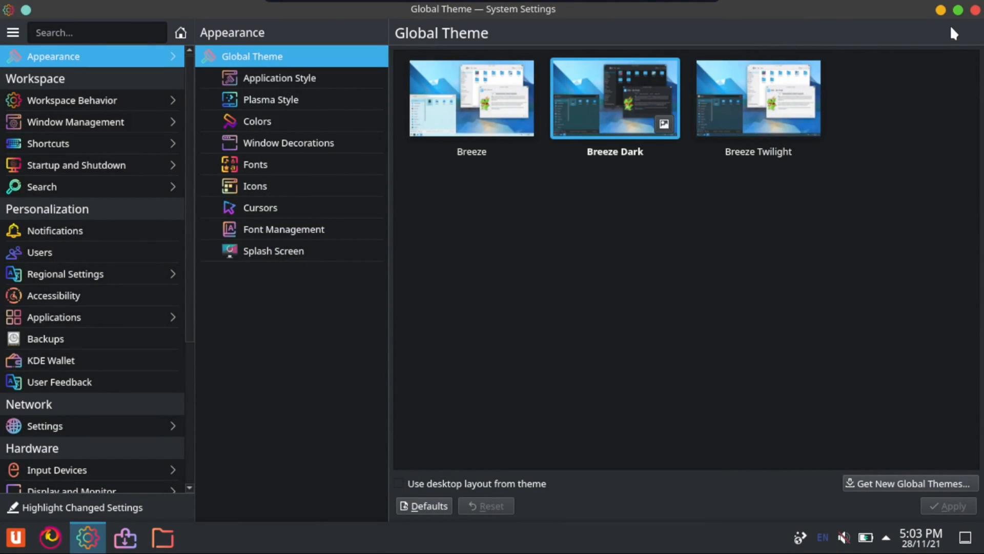
Close System Settings and leave the current Plasma session from the application launcher
click(974, 11)
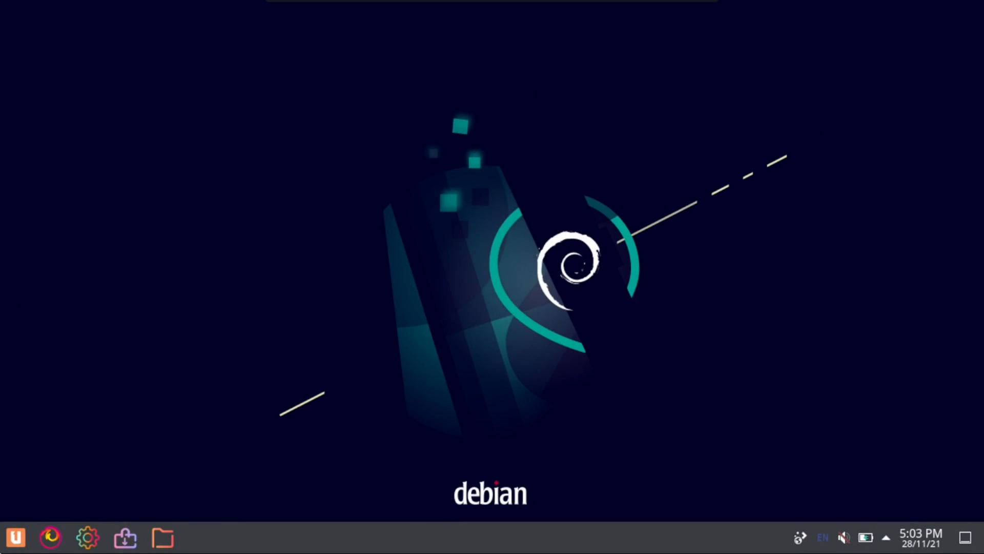
click(16, 536)
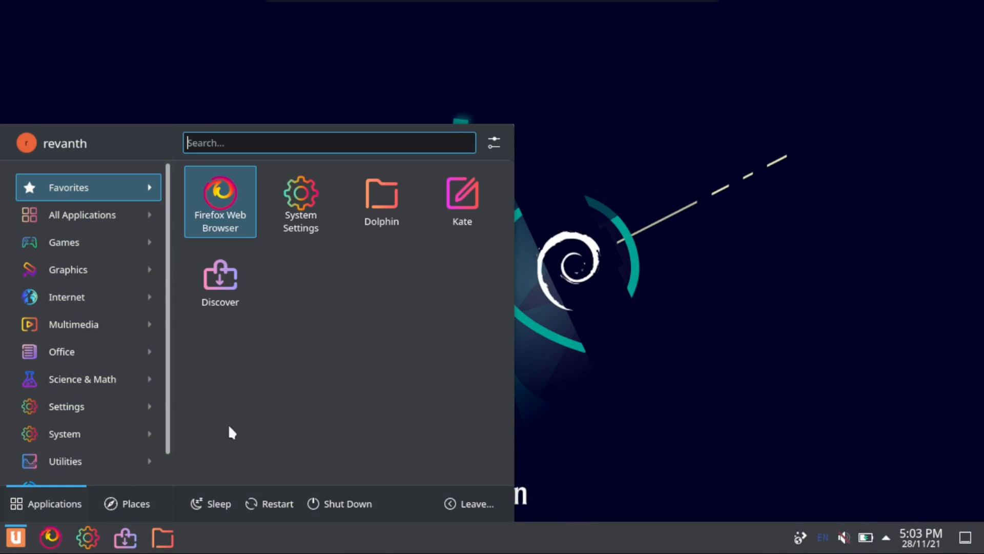
click(468, 504)
click(430, 467)
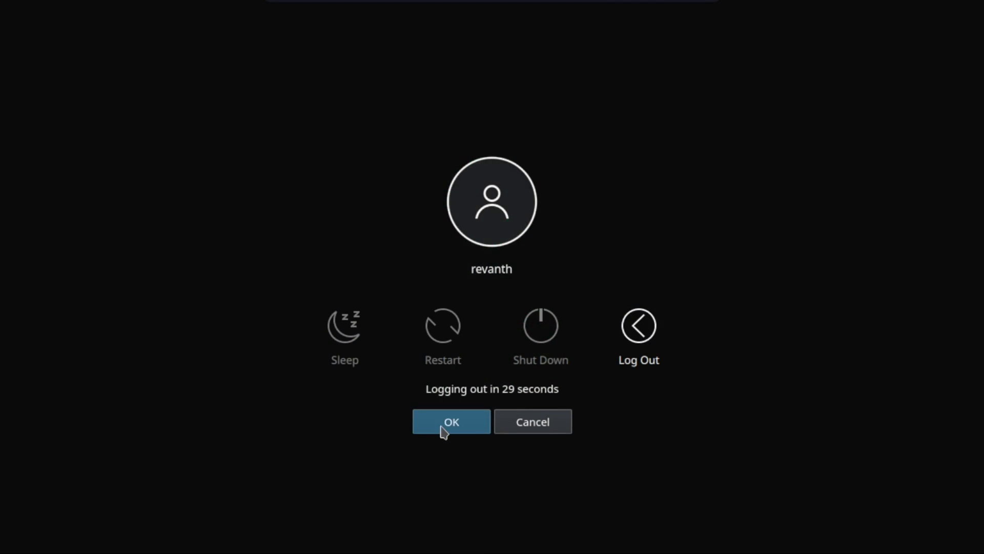
click(441, 427)
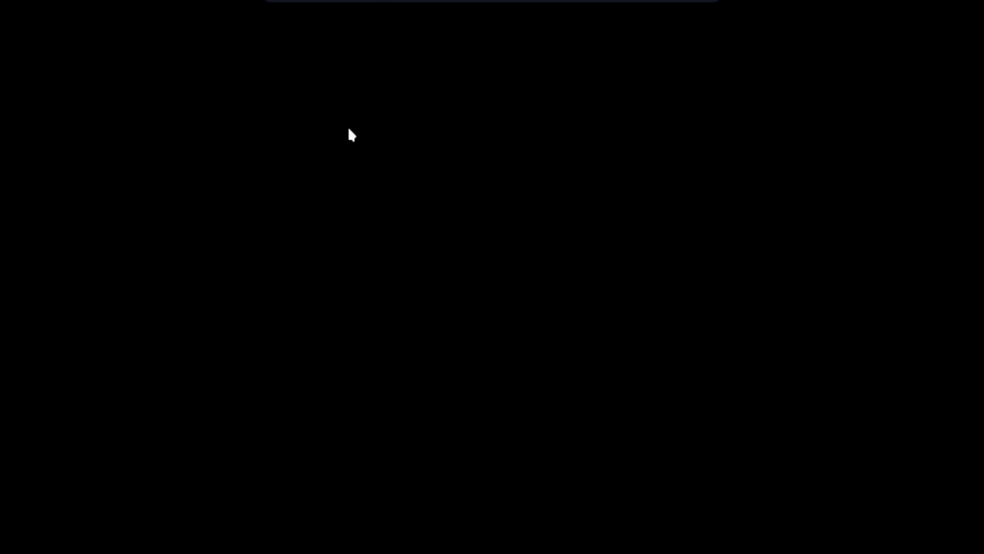
Reset the Ubuntu virtual machine in VirtualBox to restart it from the black screen
click(341, 14)
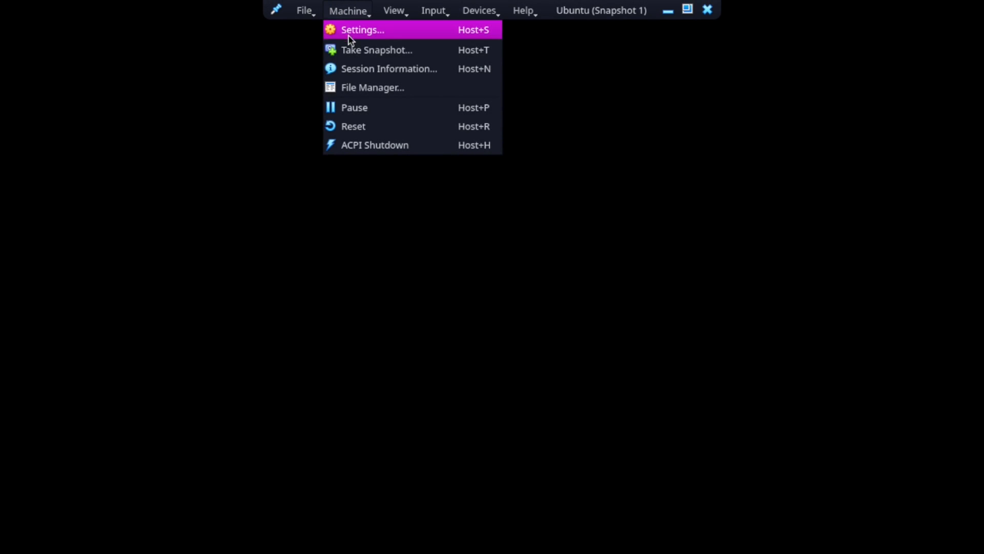
click(369, 125)
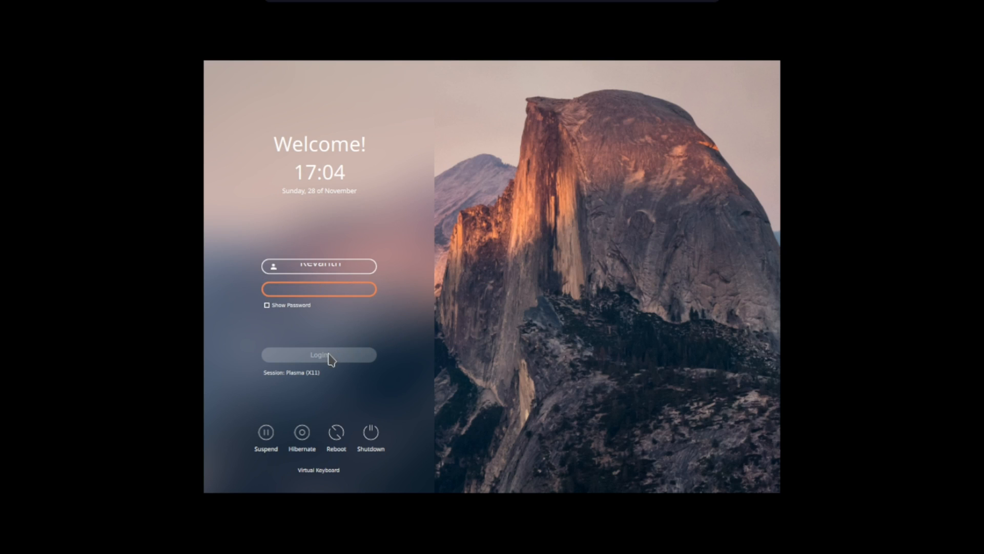
Examine the available desktop sessions on the login screen and close the list without switching session
click(310, 376)
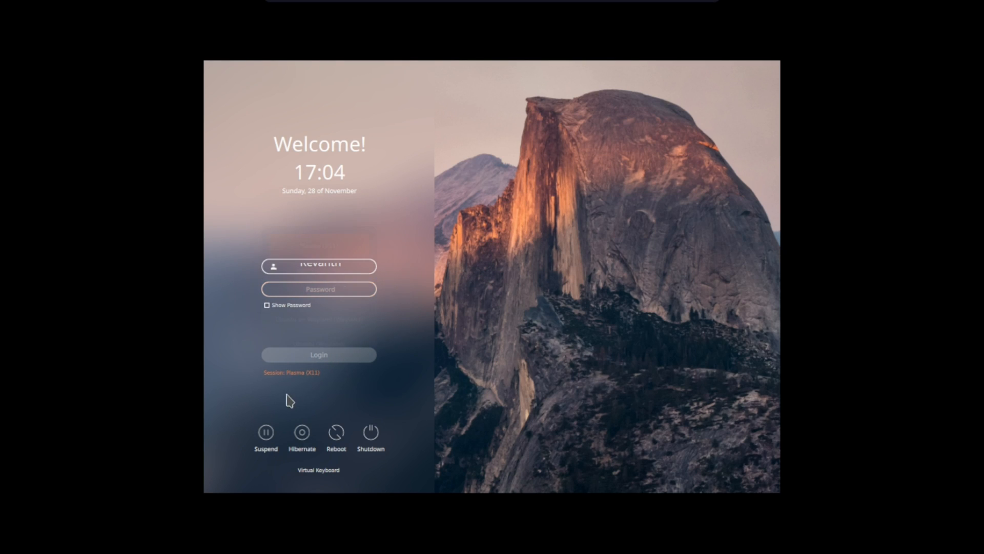
click(339, 380)
click(447, 334)
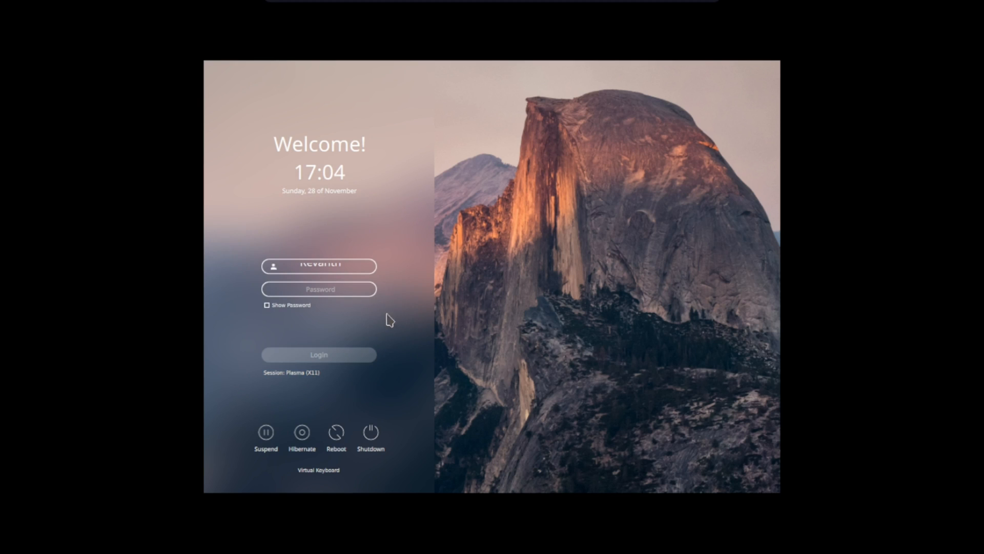
click(294, 374)
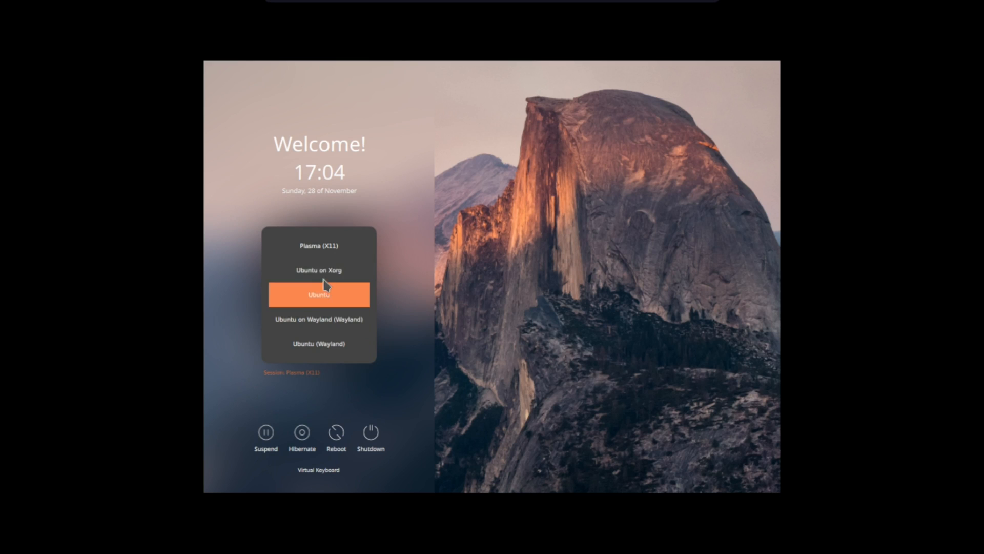
click(535, 244)
Enter the account password on the login screen and log in to the Plasma (X11) session
click(337, 292)
text(••••)
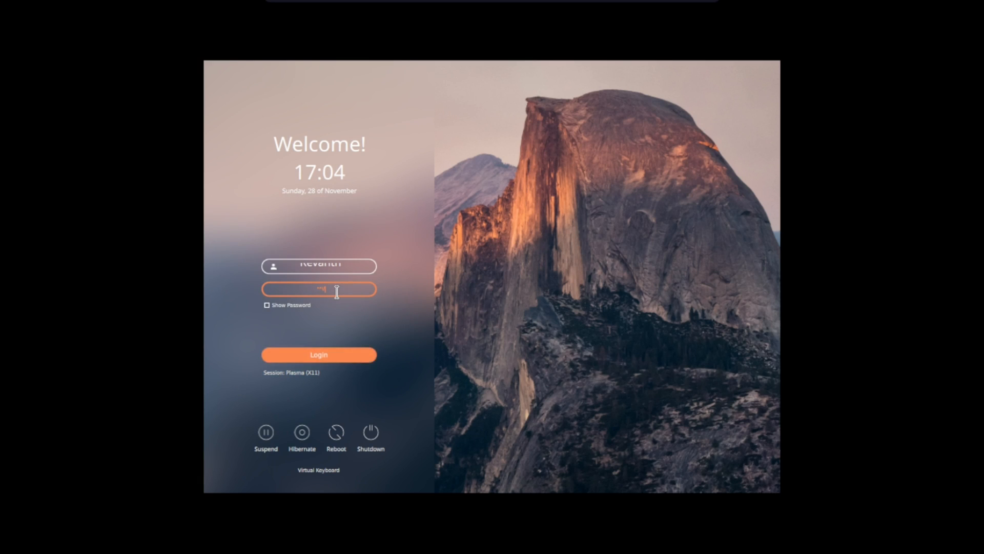
key(Return)
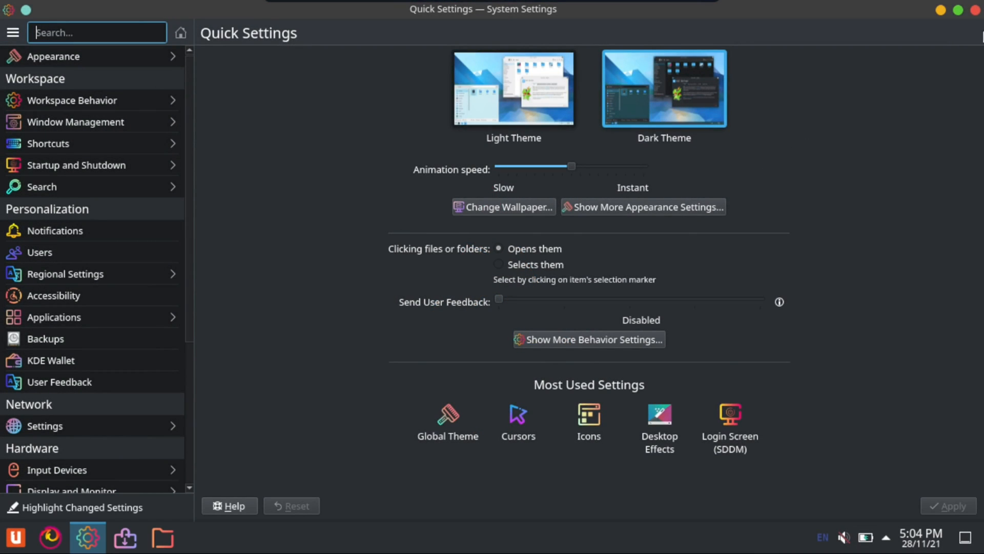
Close the reopened System Settings window, and briefly open the application launcher to view it
click(976, 10)
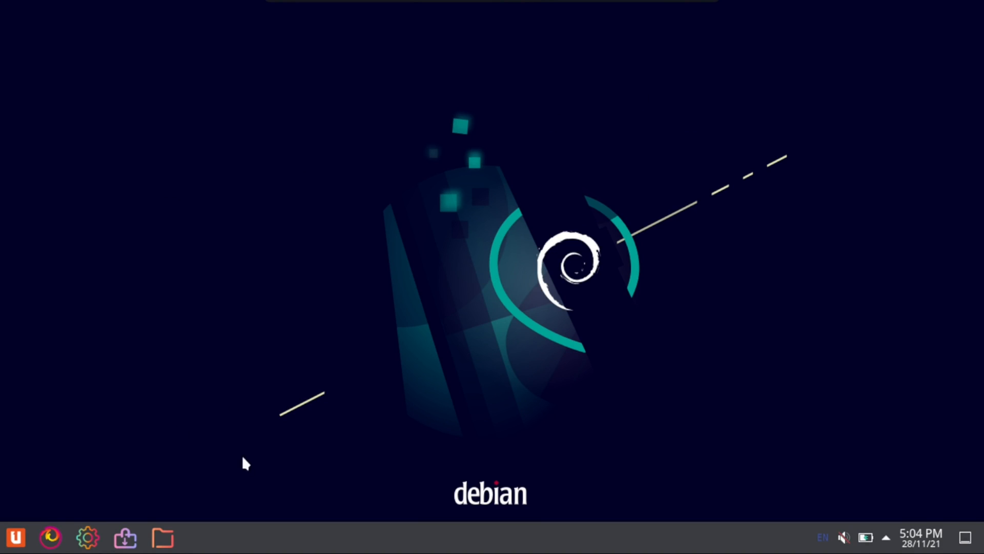
click(16, 537)
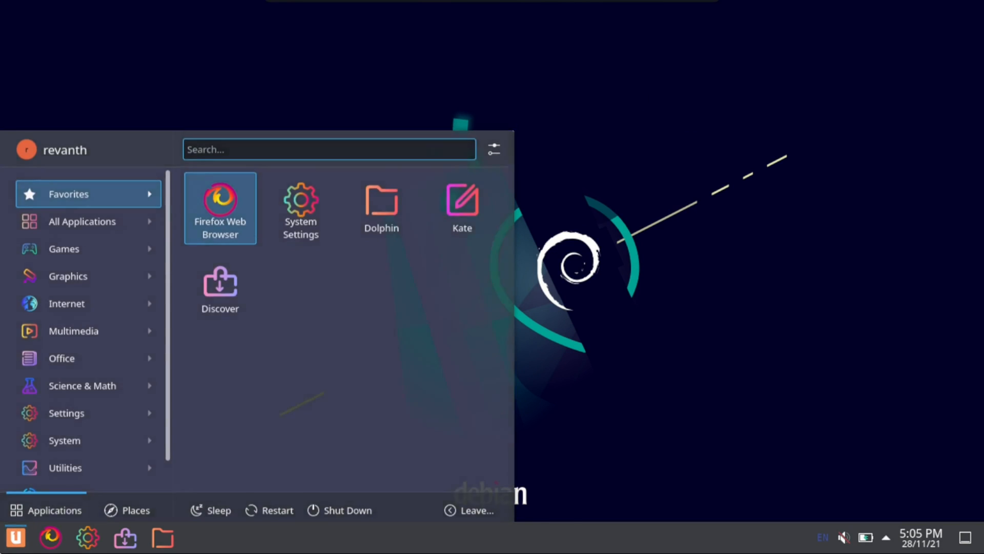
click(556, 219)
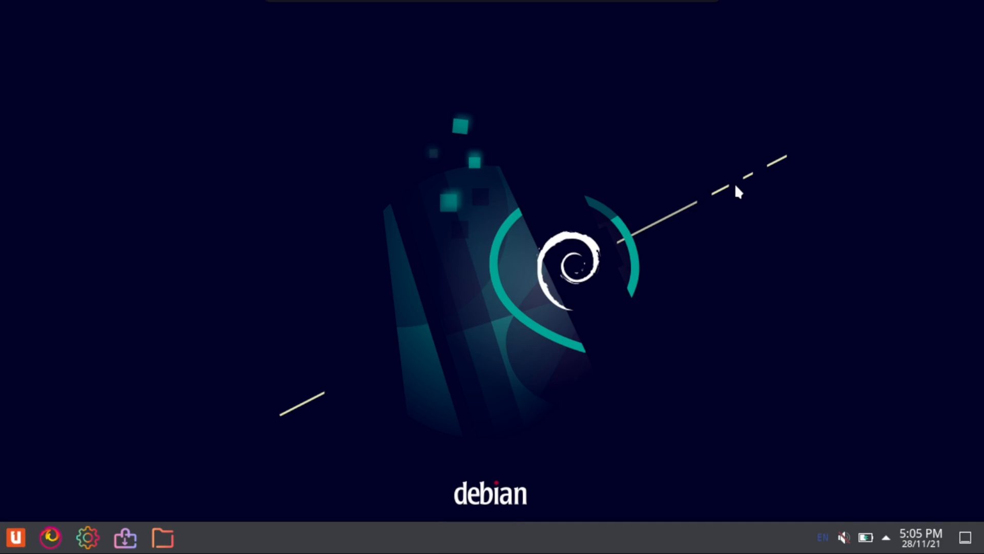